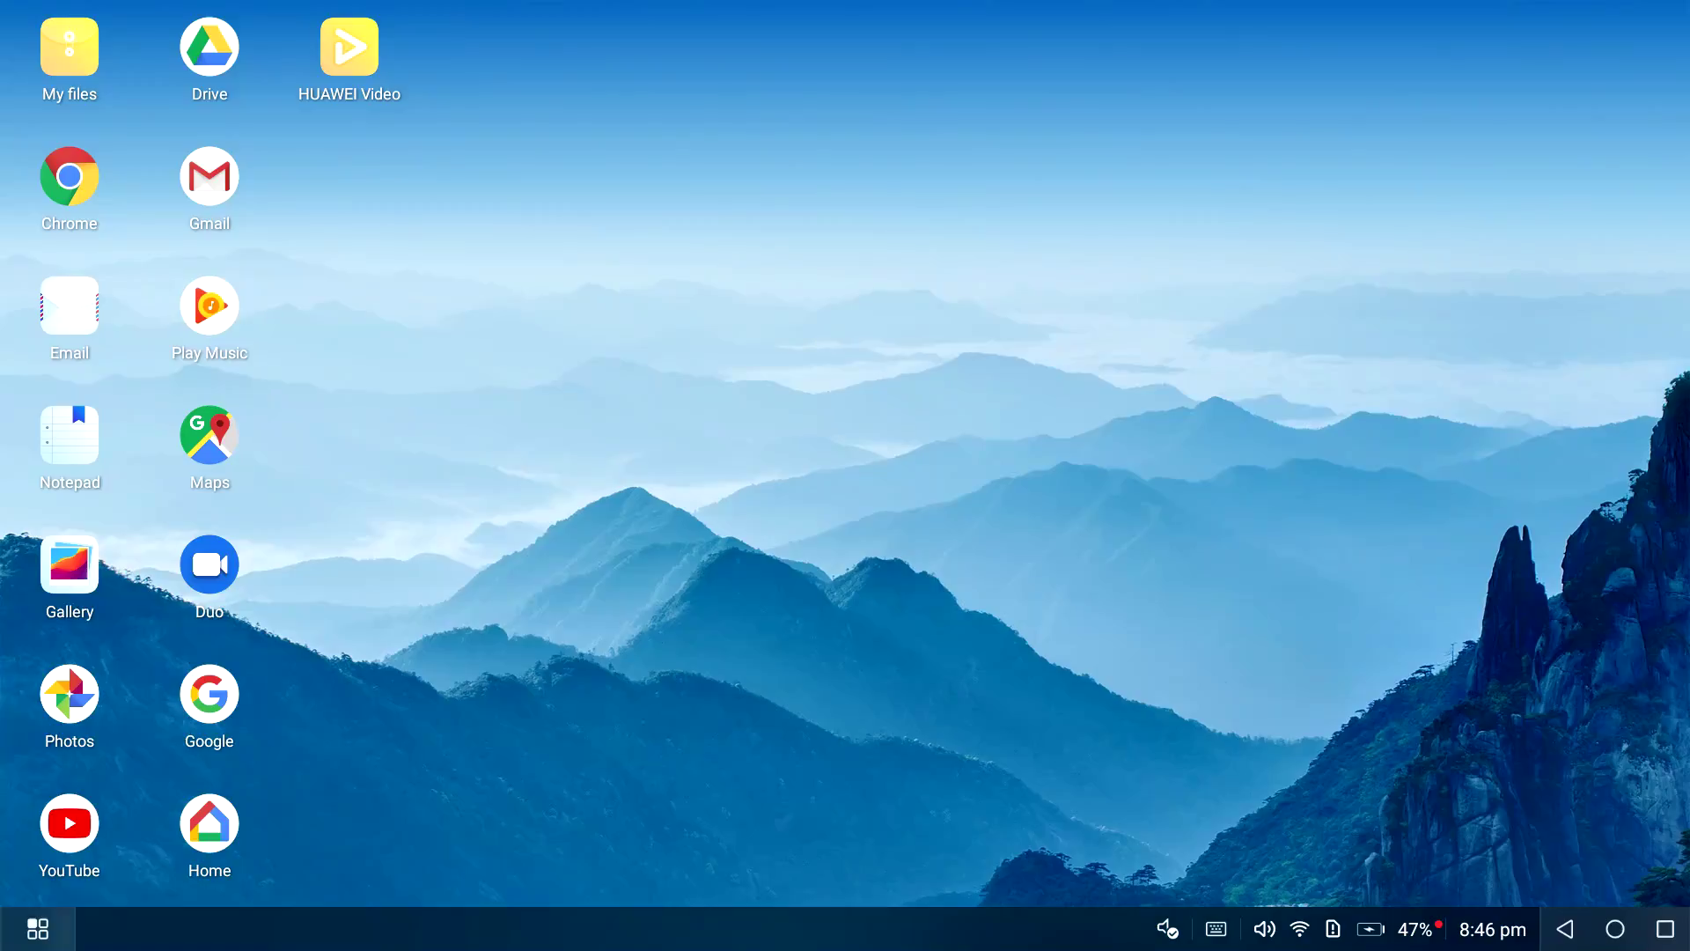
- Launch PowerDirector from the Third-party apps folder in the Start menu
{"action": "left_click", "coordinate": [33, 929]}
{"action": "scroll", "coordinate": [462, 321], "scroll_direction": "down", "scroll_amount": 1}
{"action": "left_click", "coordinate": [462, 321]}
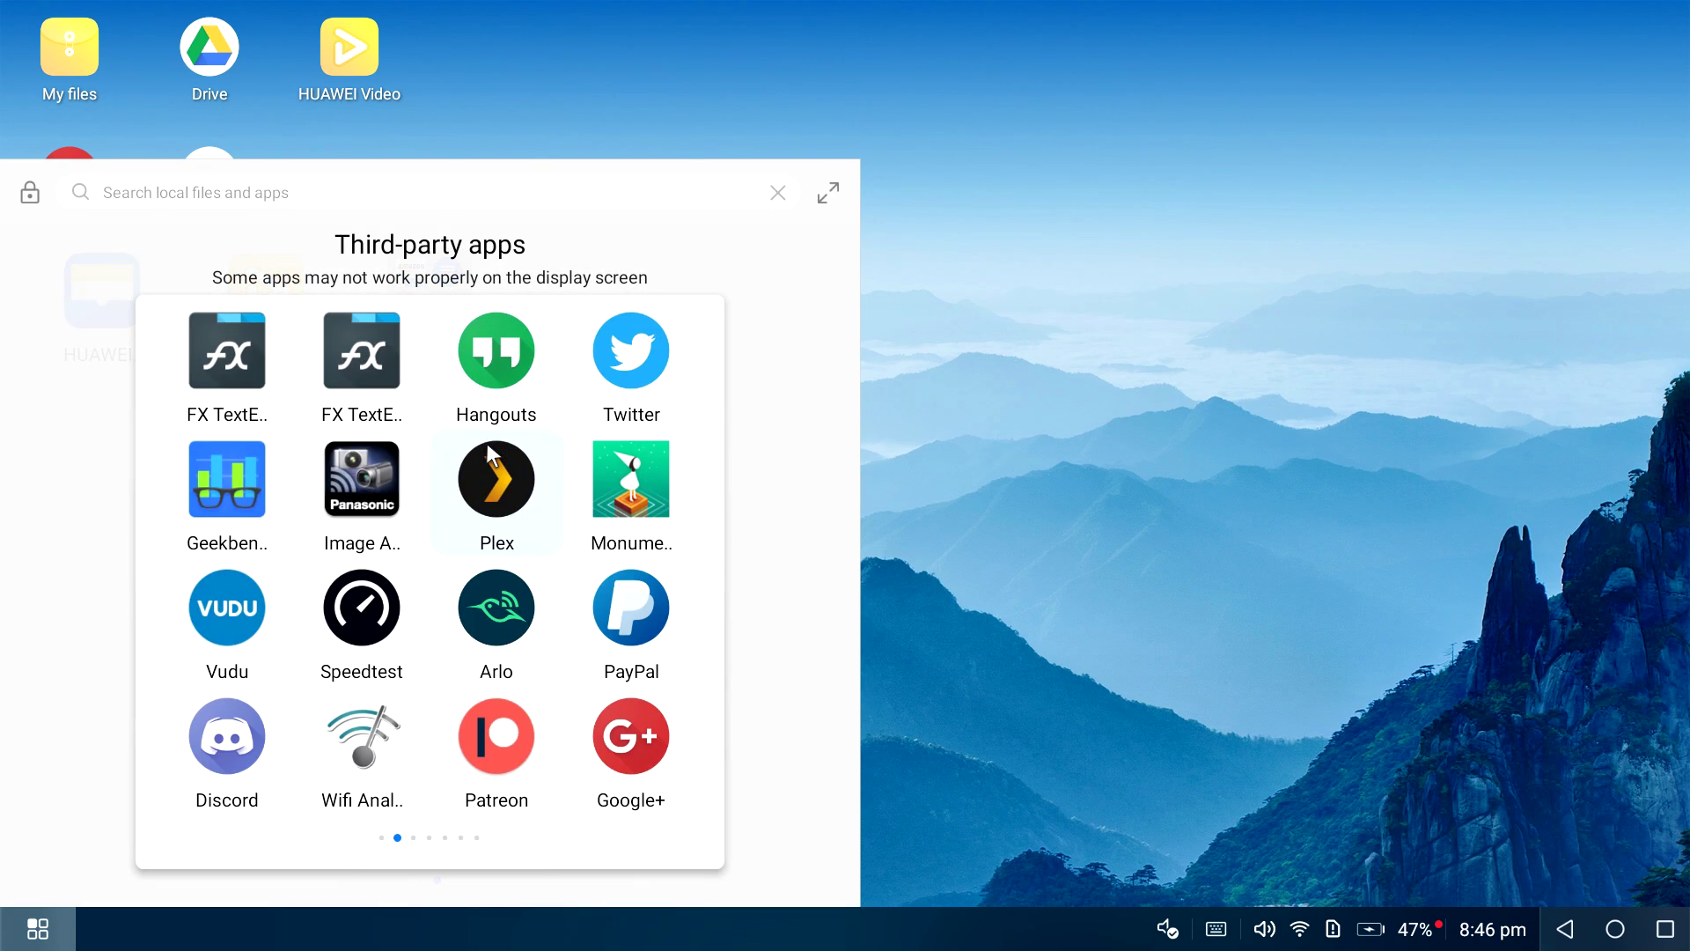
{"action": "scroll", "coordinate": [488, 442], "scroll_direction": "down", "scroll_amount": 2}
{"action": "left_click", "coordinate": [626, 586]}
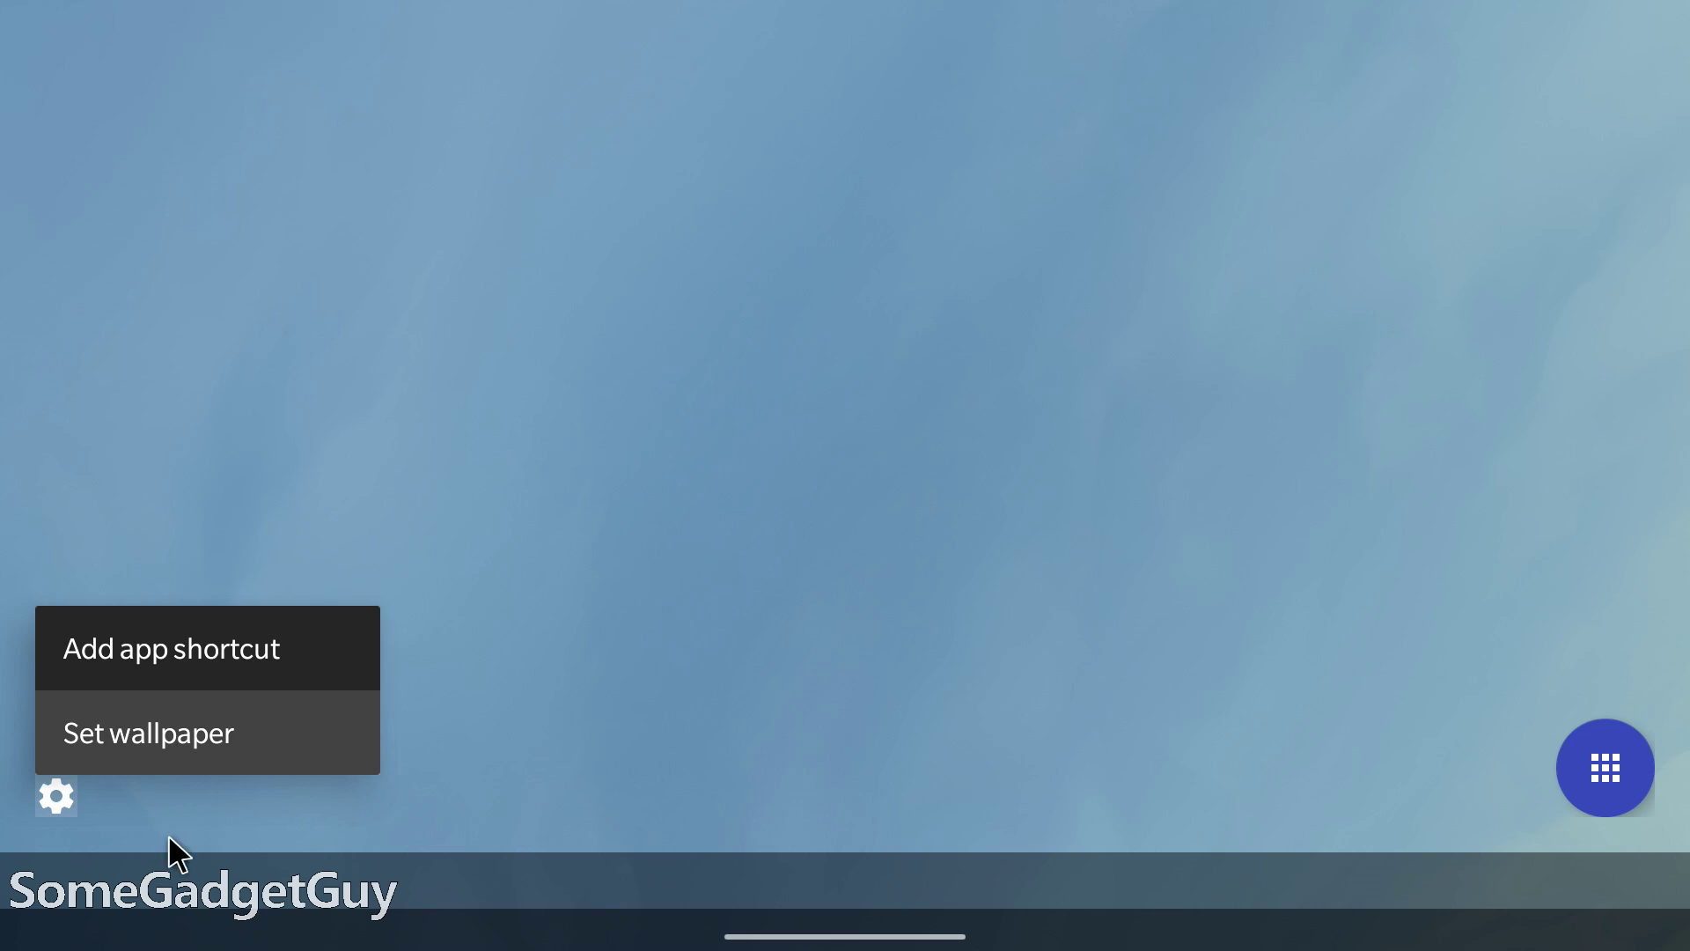
- Dismiss the home options menu and browse the installed-apps grid, scrolling down and back up
{"action": "left_click", "coordinate": [198, 889]}
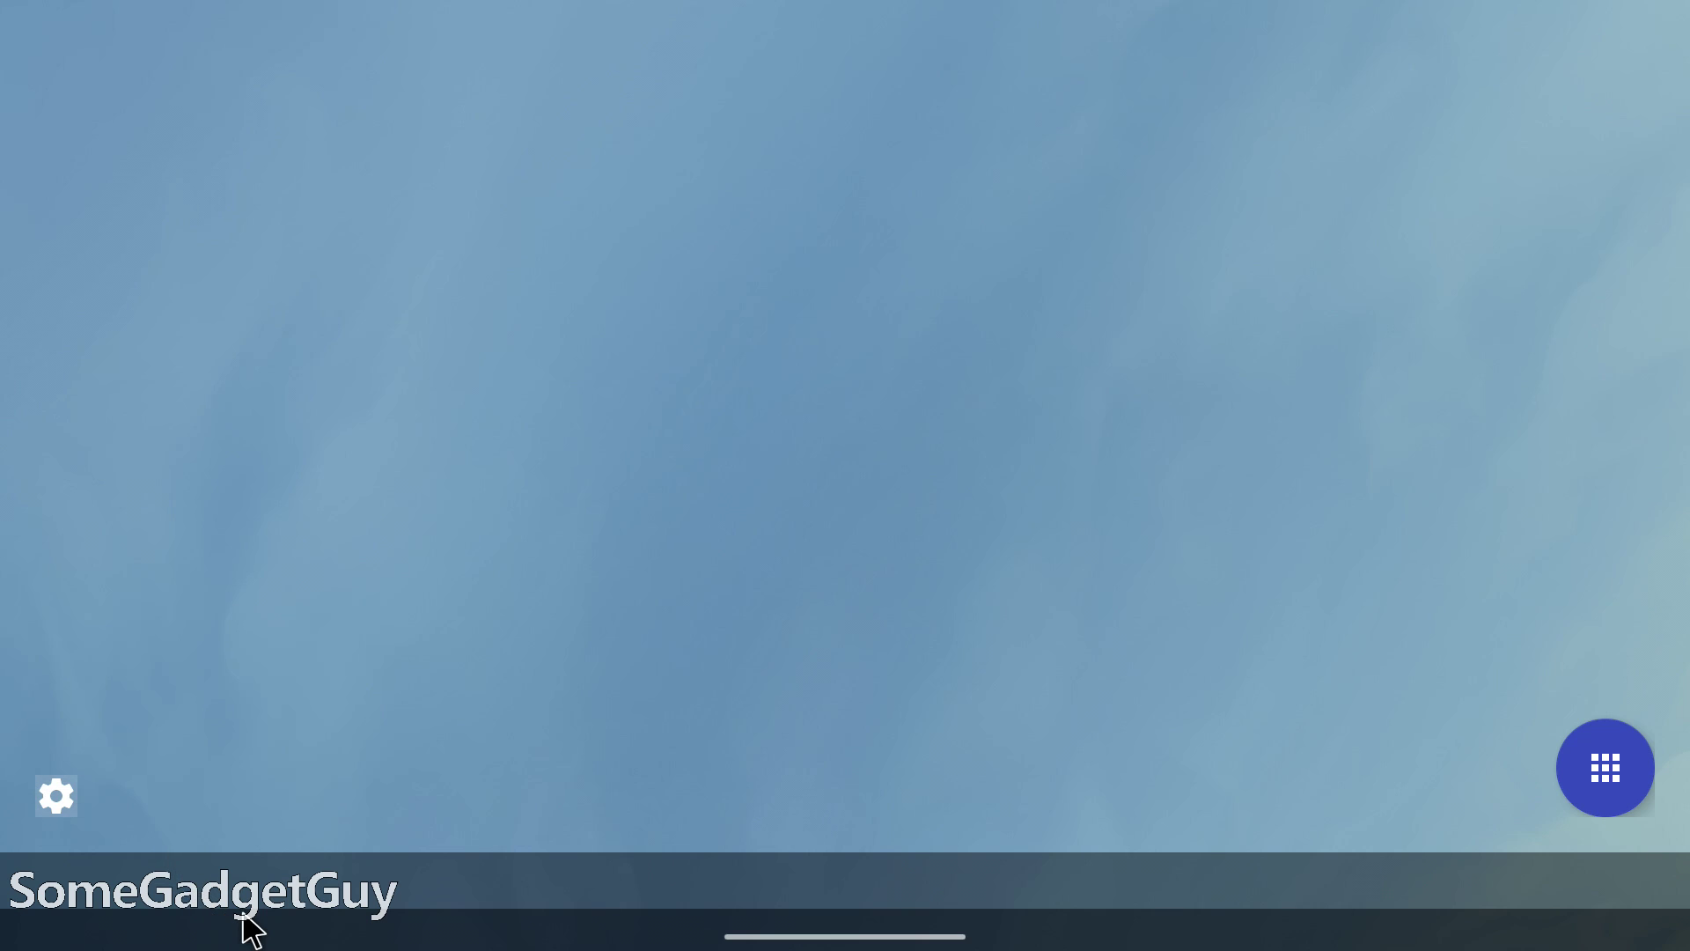
{"action": "left_click", "coordinate": [1606, 788]}
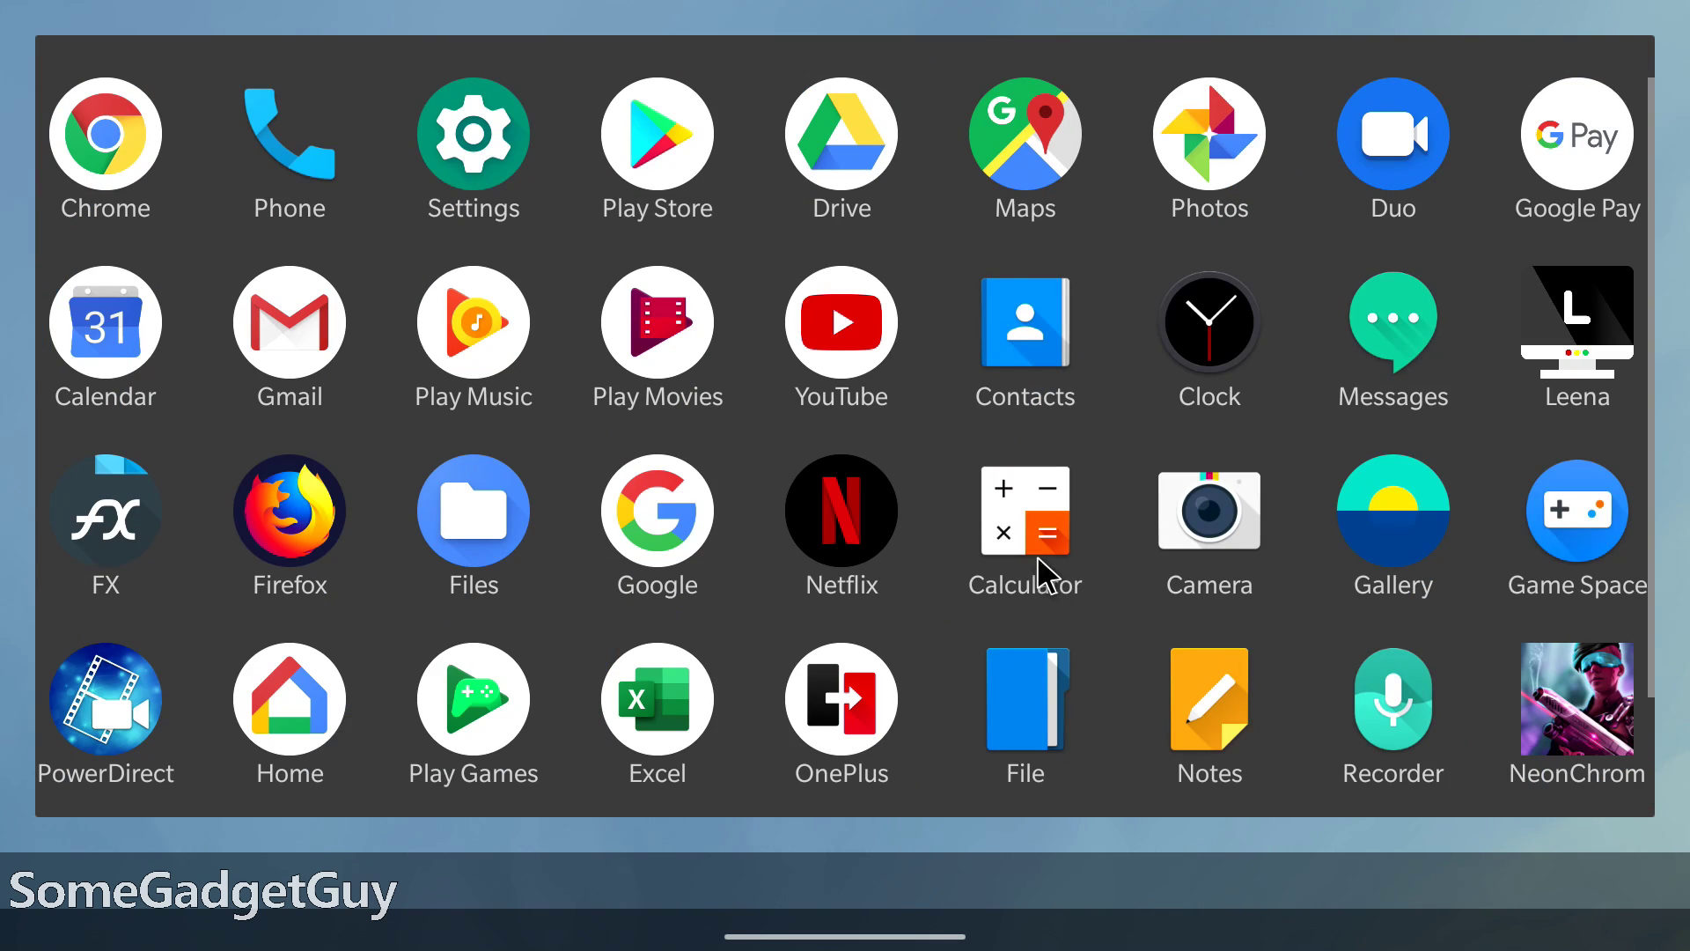
{"action": "scroll", "coordinate": [1044, 574], "scroll_direction": "down", "scroll_amount": 2}
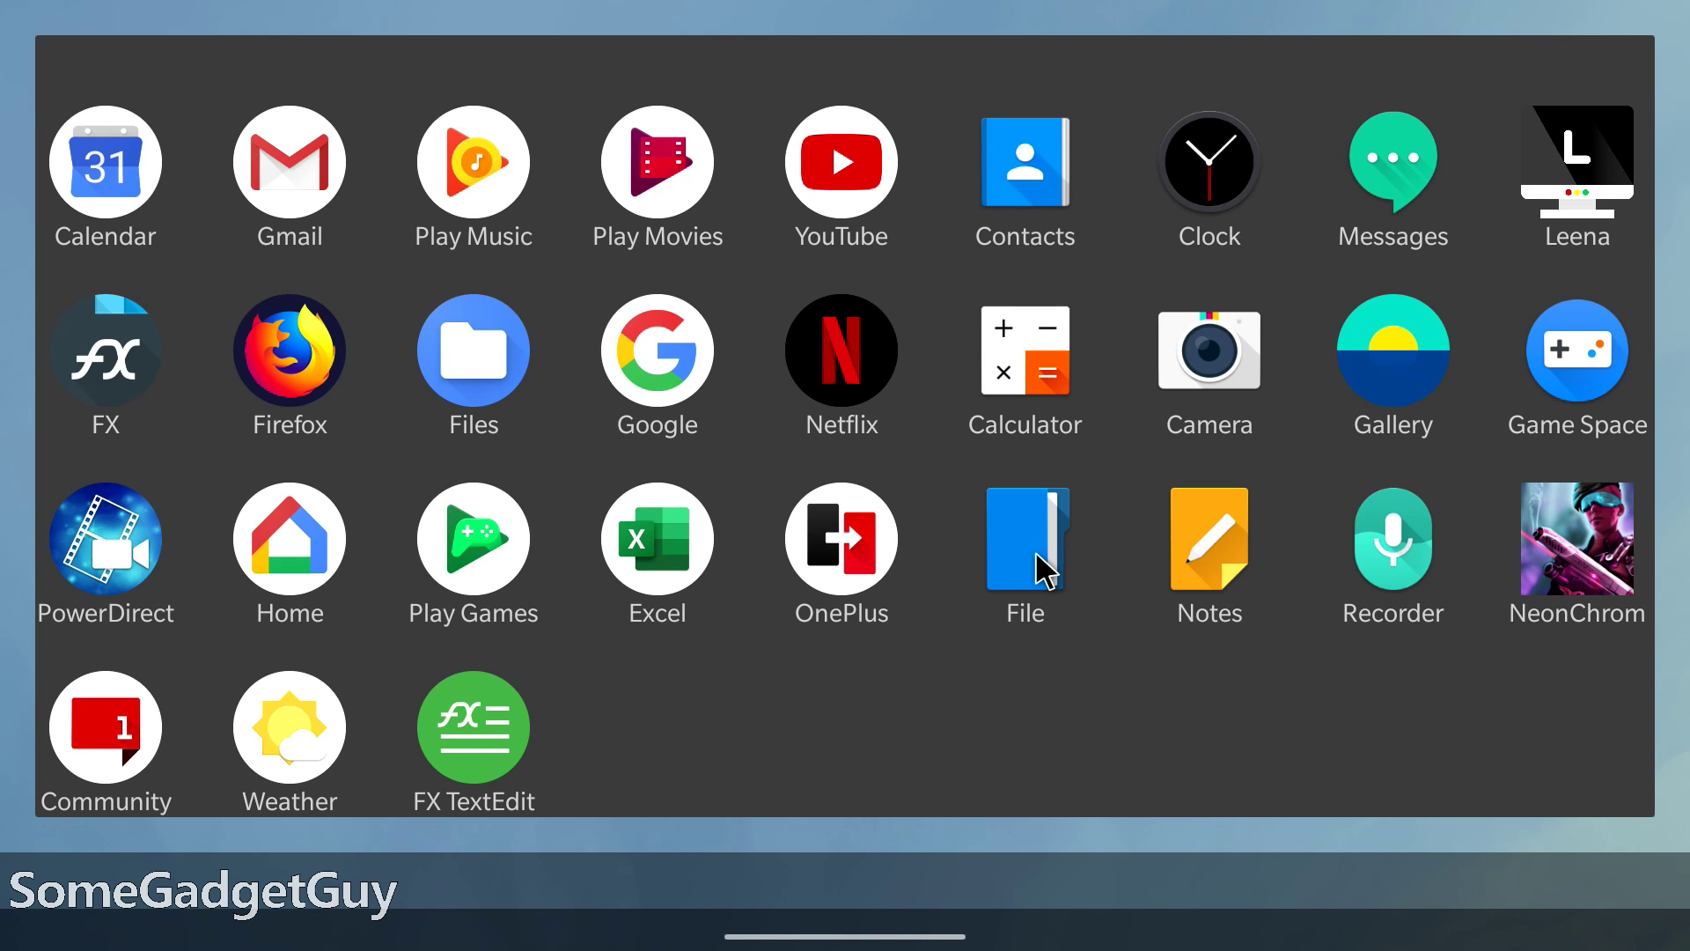
{"action": "scroll", "coordinate": [1035, 551], "scroll_direction": "up", "scroll_amount": 2}
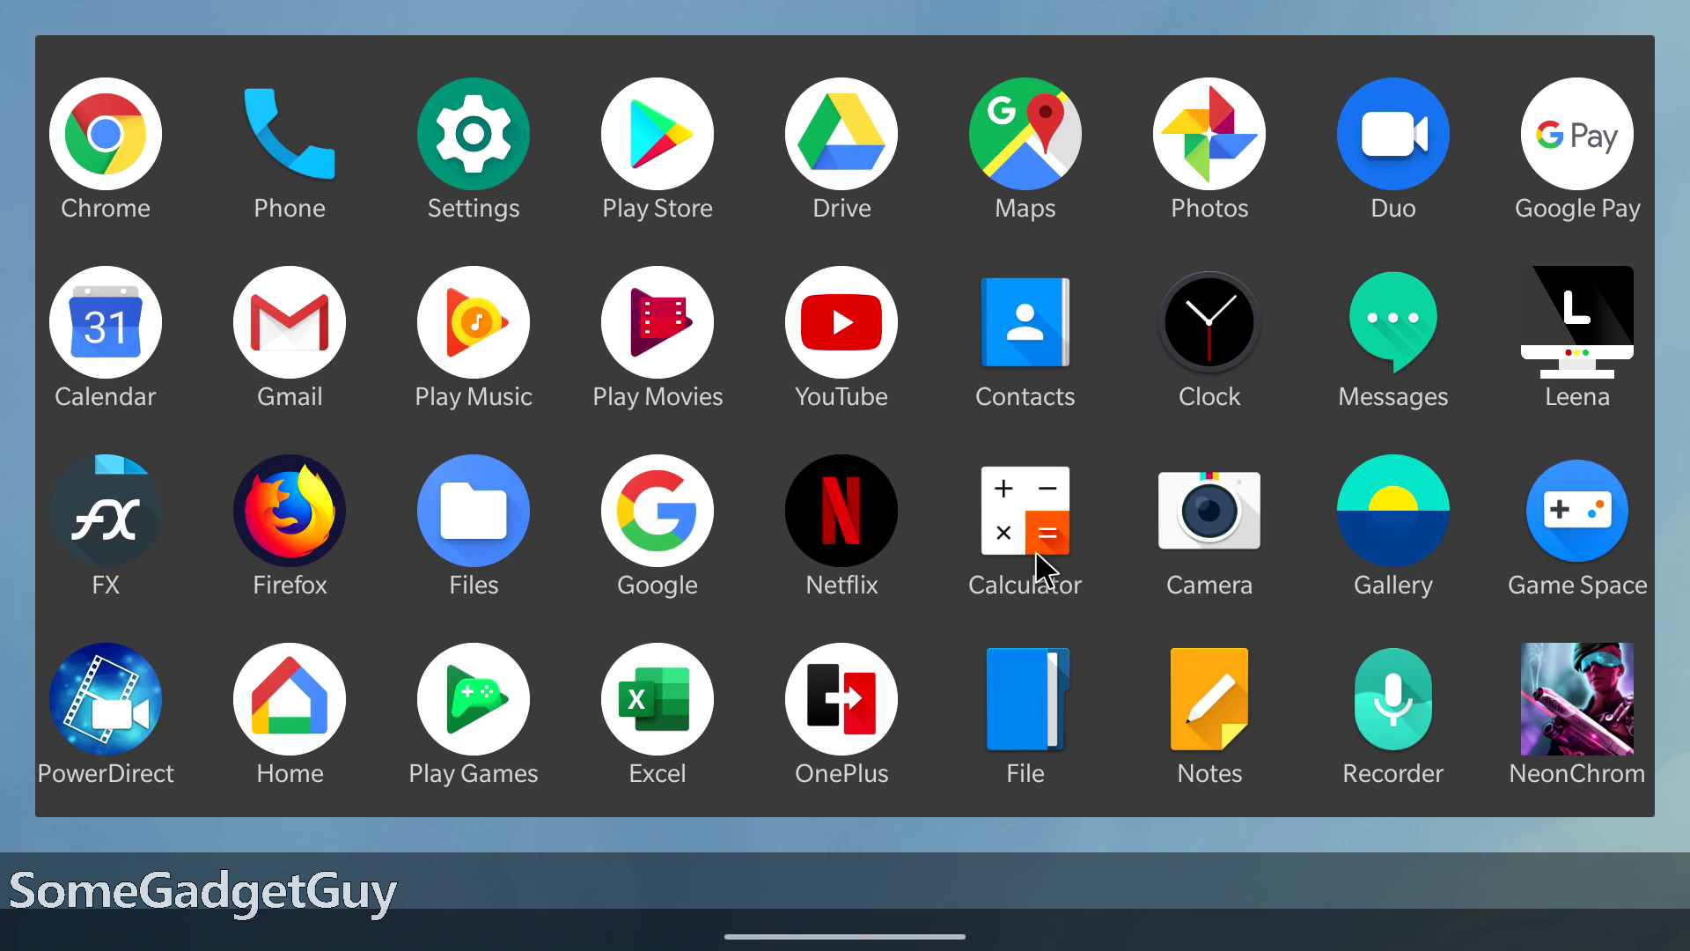
- In Settings, set Buttons & gestures navigation to the fixed Back, Home, Recents bar
{"action": "left_click", "coordinate": [464, 170]}
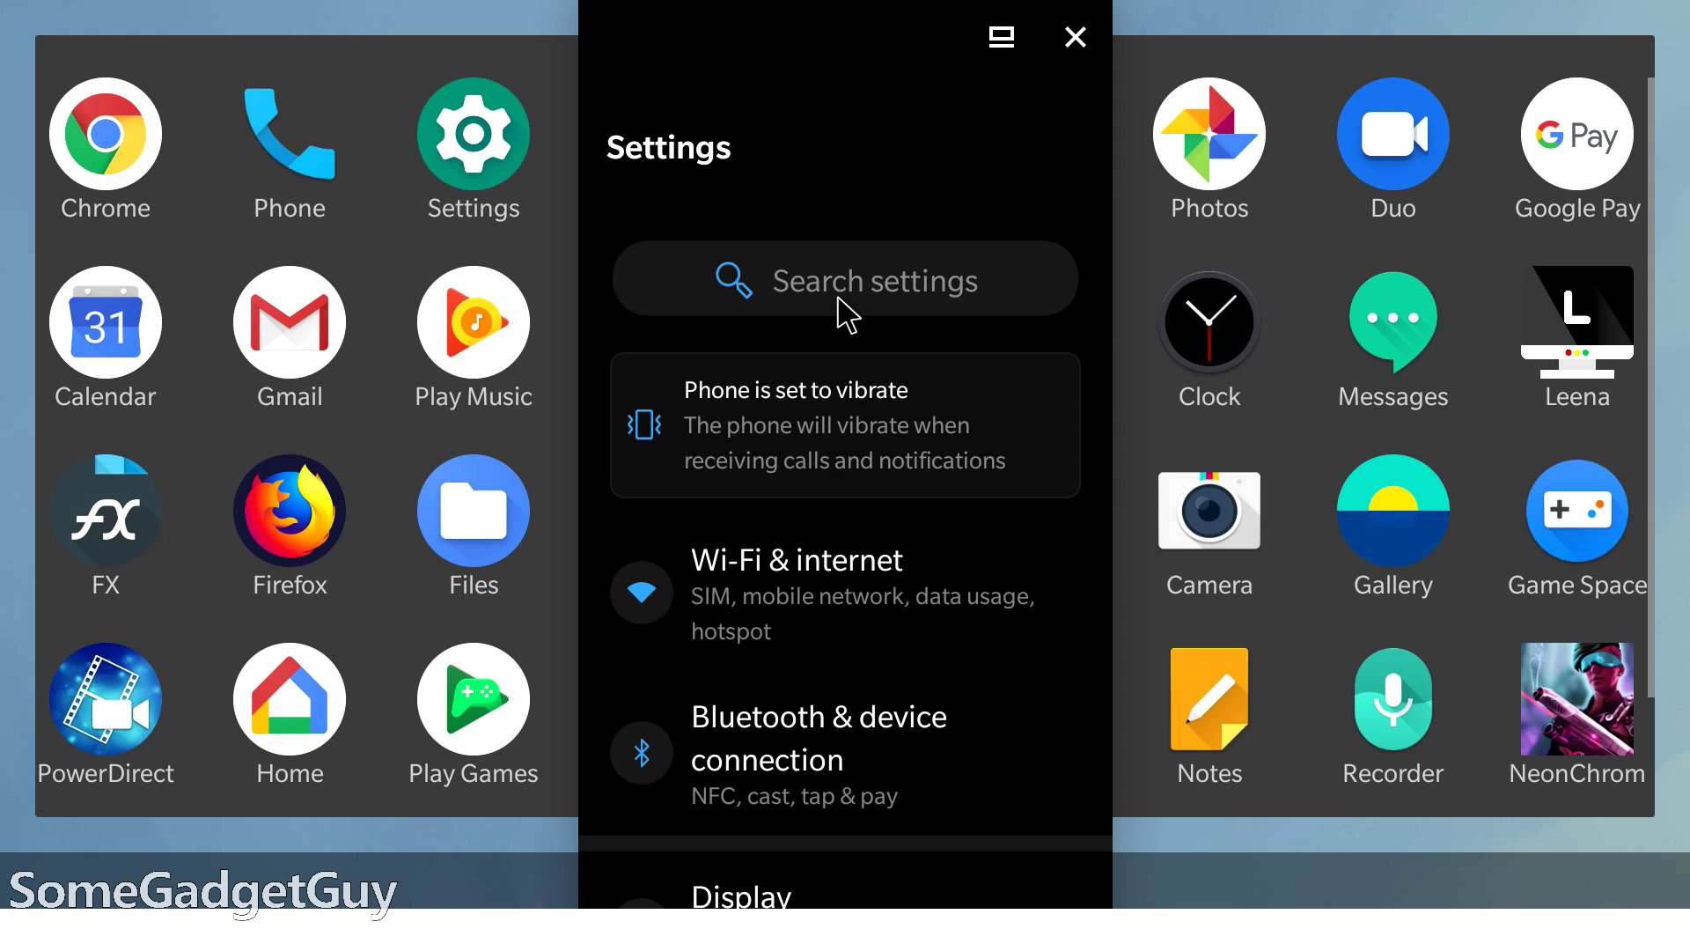
{"action": "scroll", "coordinate": [854, 340], "scroll_direction": "down", "scroll_amount": 2}
{"action": "scroll", "coordinate": [854, 340], "scroll_direction": "down", "scroll_amount": 2}
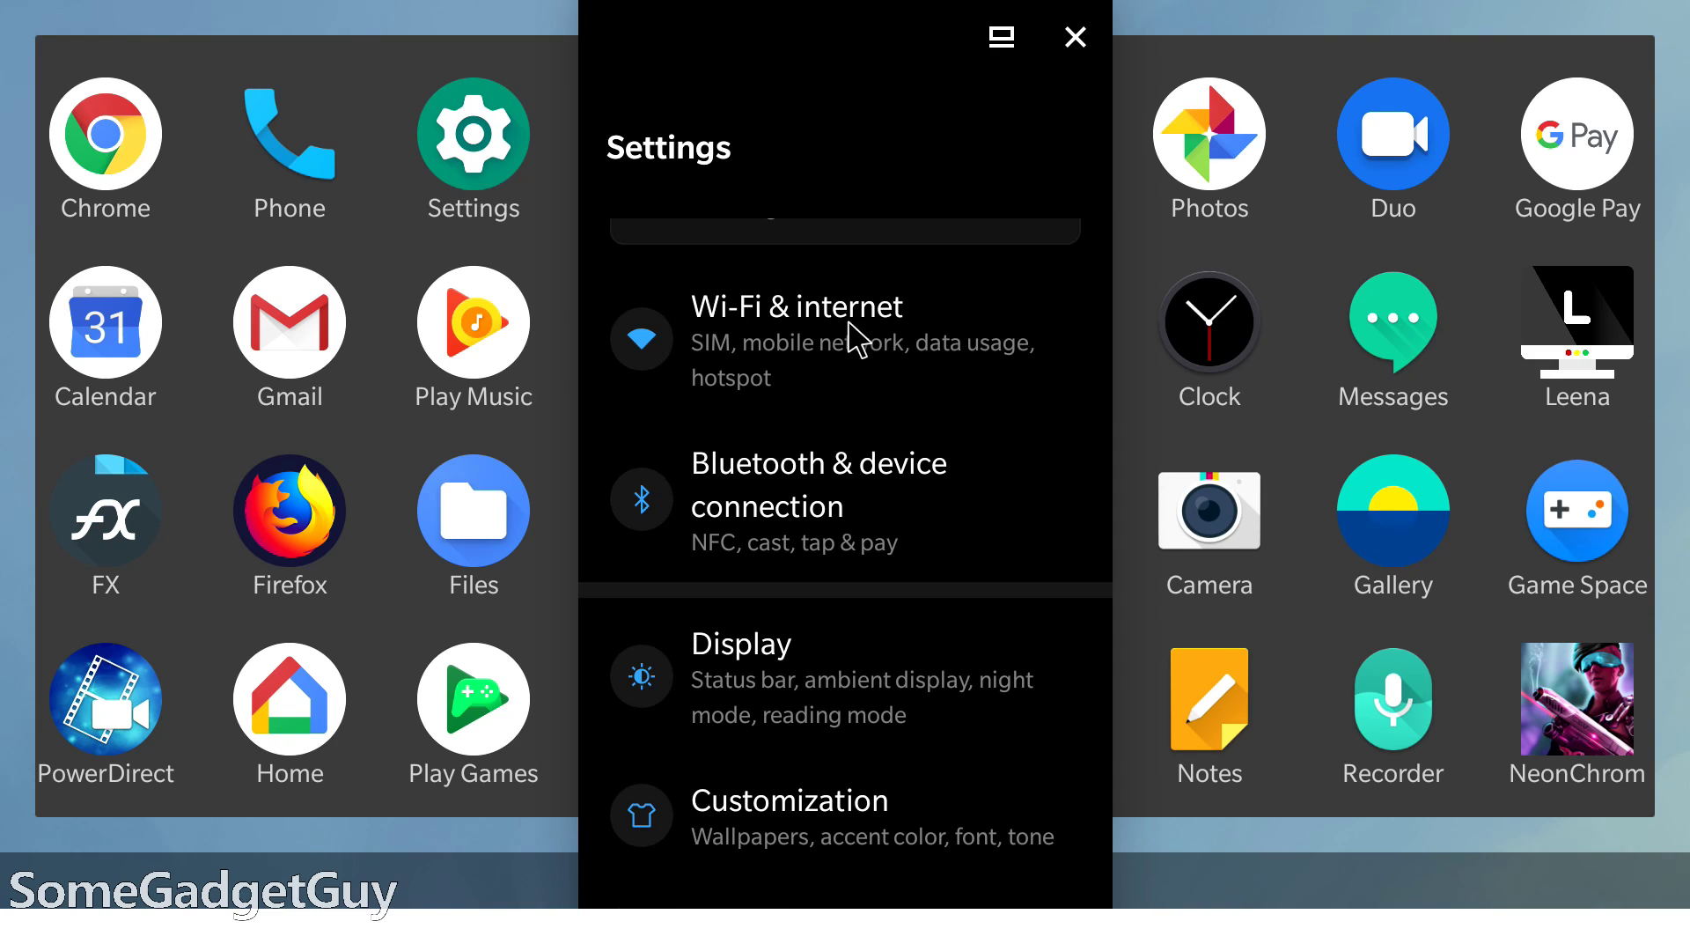
{"action": "scroll", "coordinate": [854, 339], "scroll_direction": "down", "scroll_amount": 10}
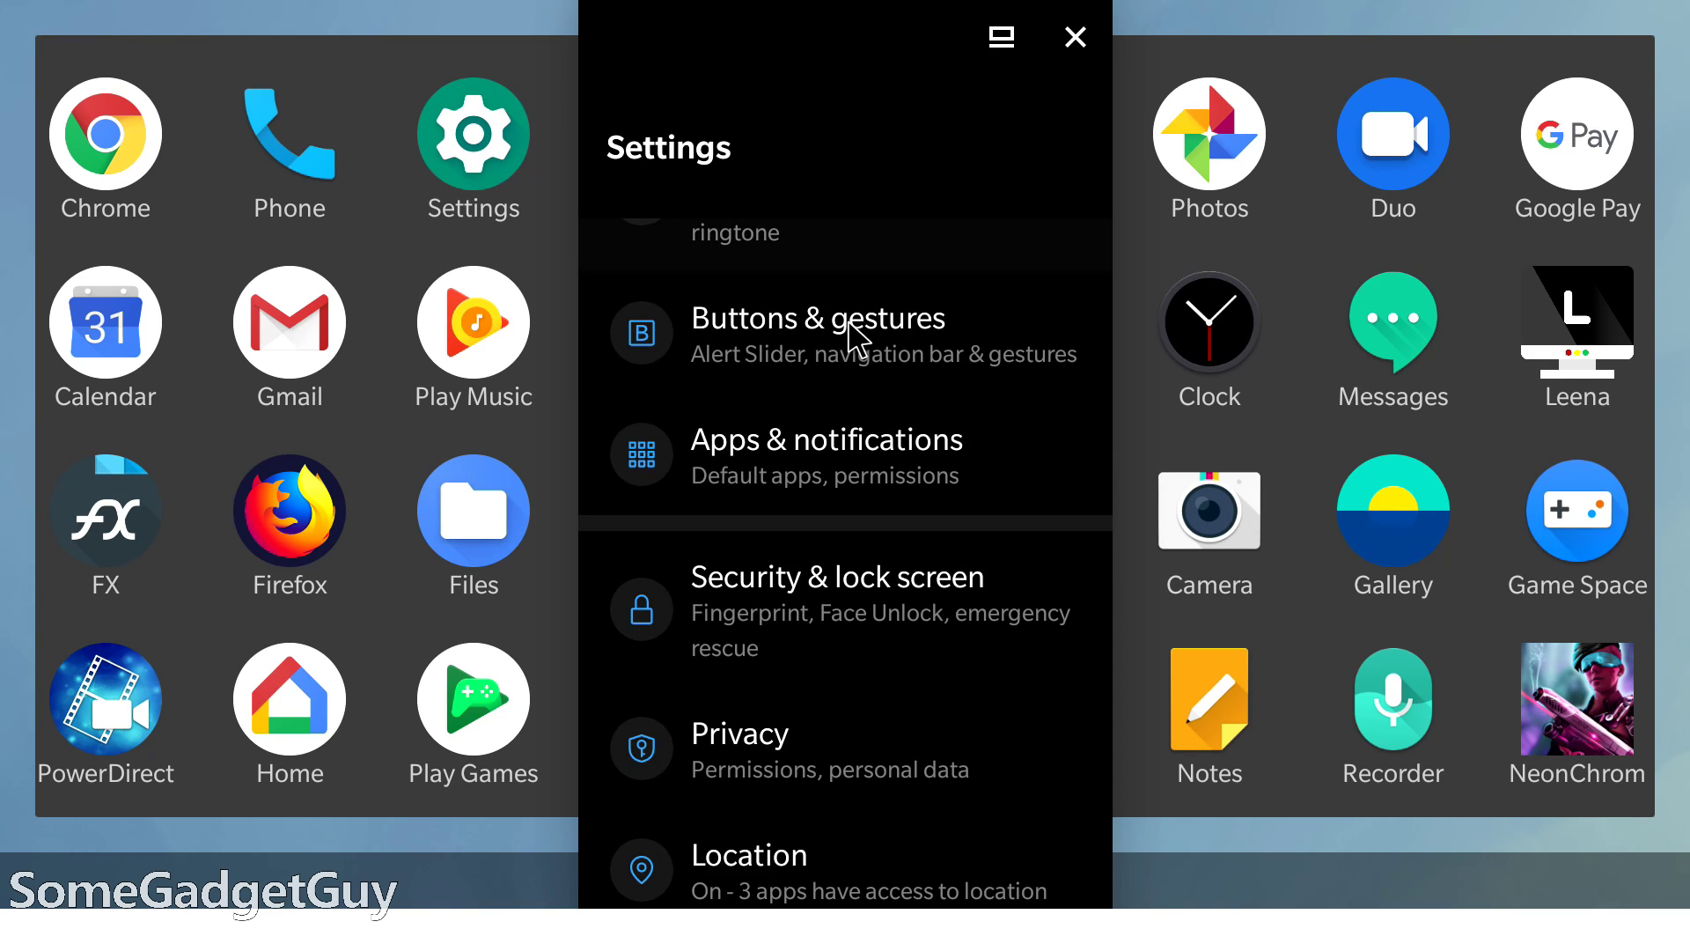
{"action": "left_click", "coordinate": [852, 337]}
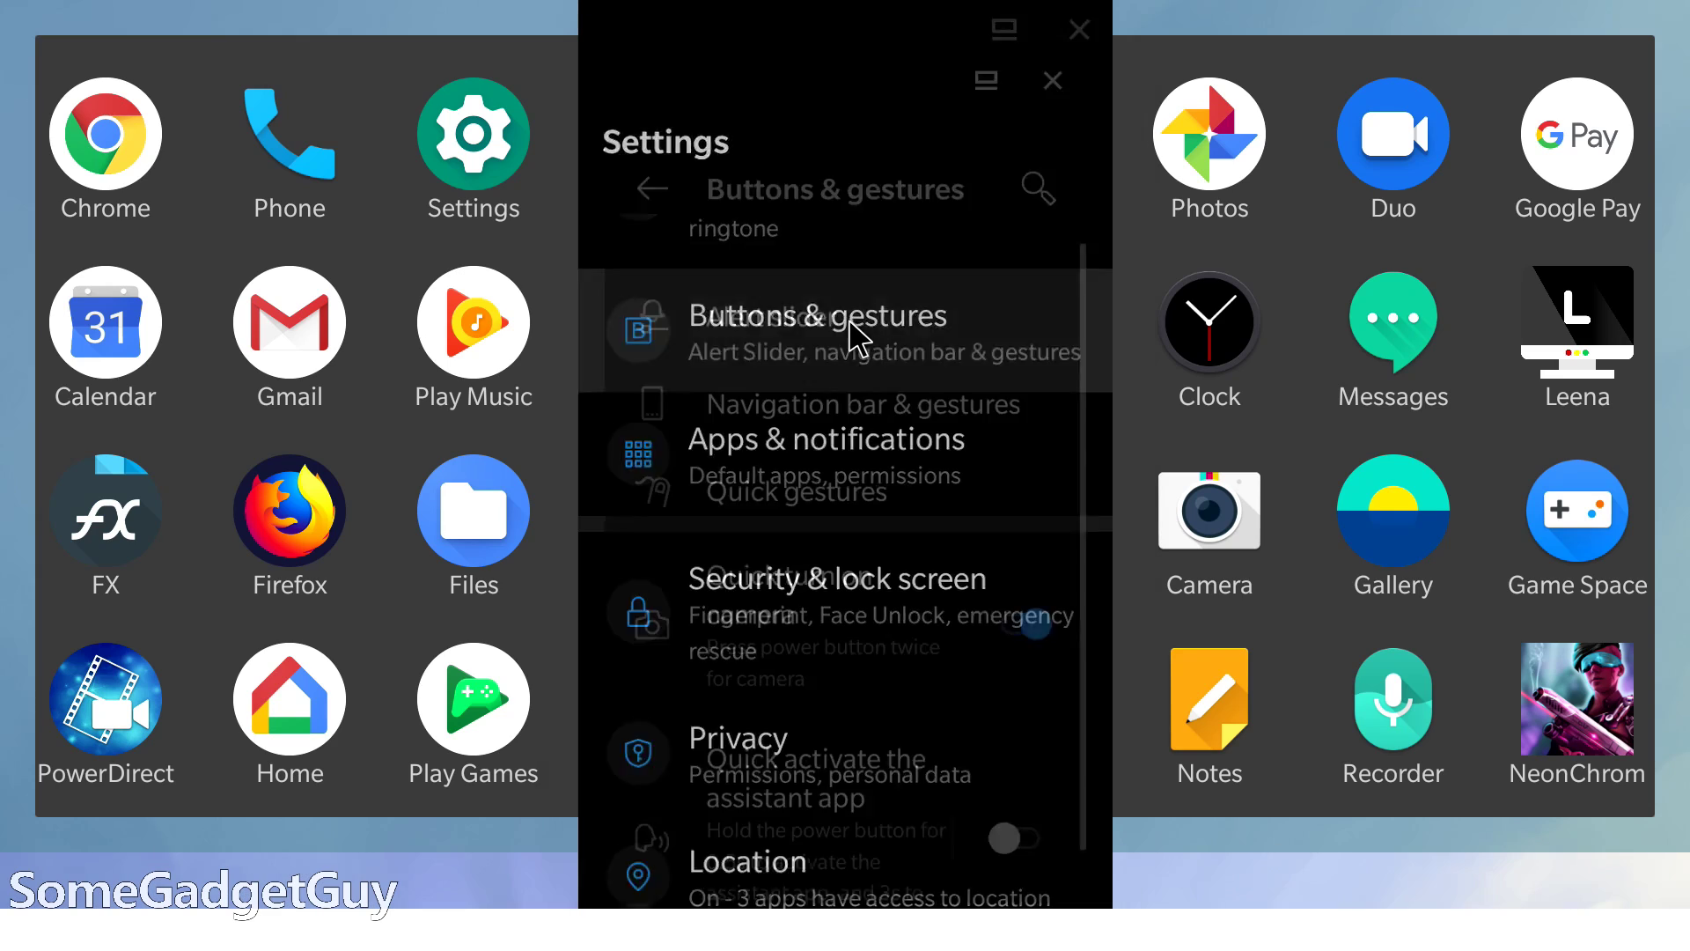
{"action": "scroll", "coordinate": [852, 337], "scroll_direction": "down", "scroll_amount": 1}
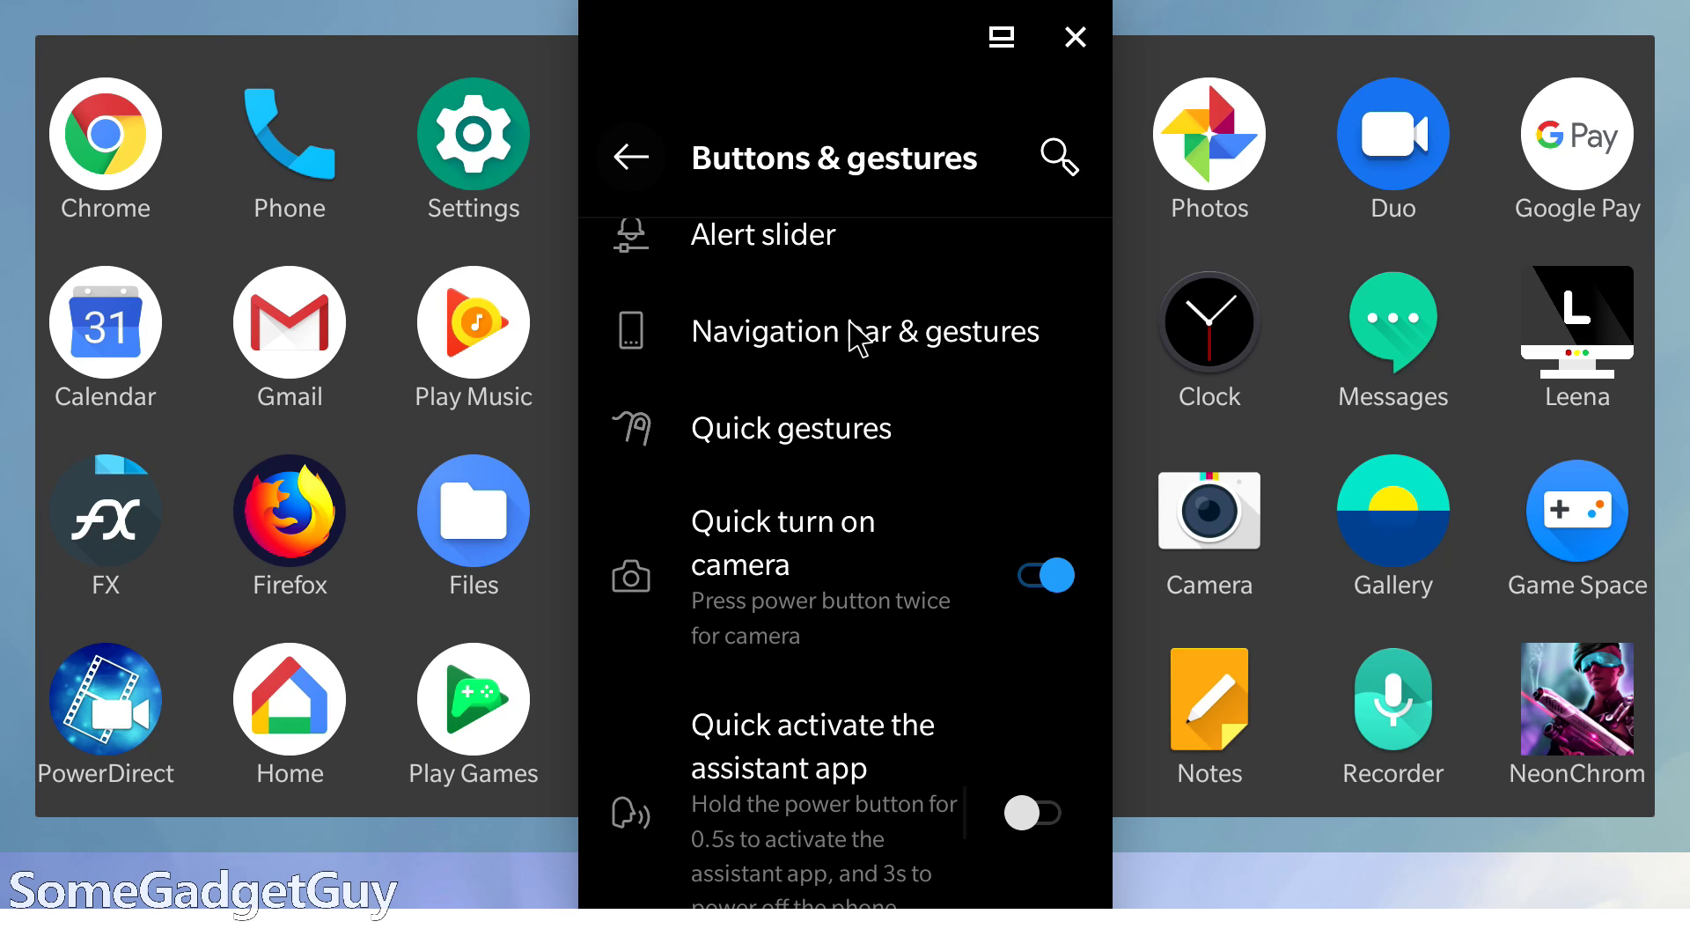
{"action": "scroll", "coordinate": [858, 339], "scroll_direction": "up", "scroll_amount": 1}
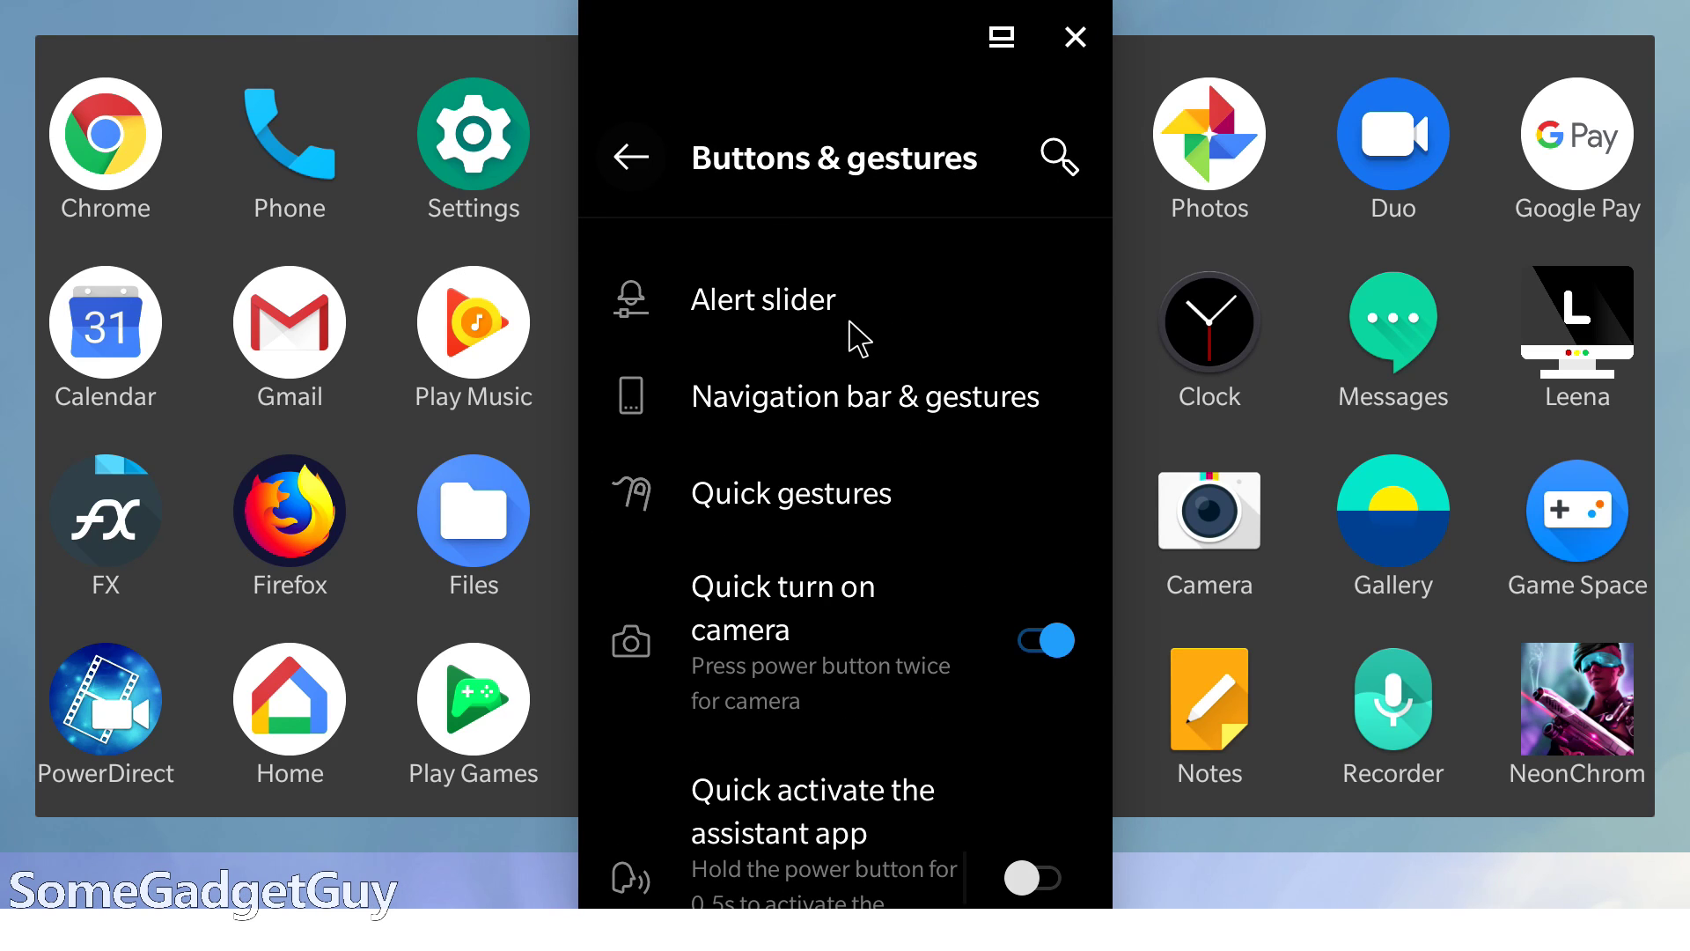
{"action": "left_click", "coordinate": [867, 396]}
{"action": "left_click", "coordinate": [1060, 397]}
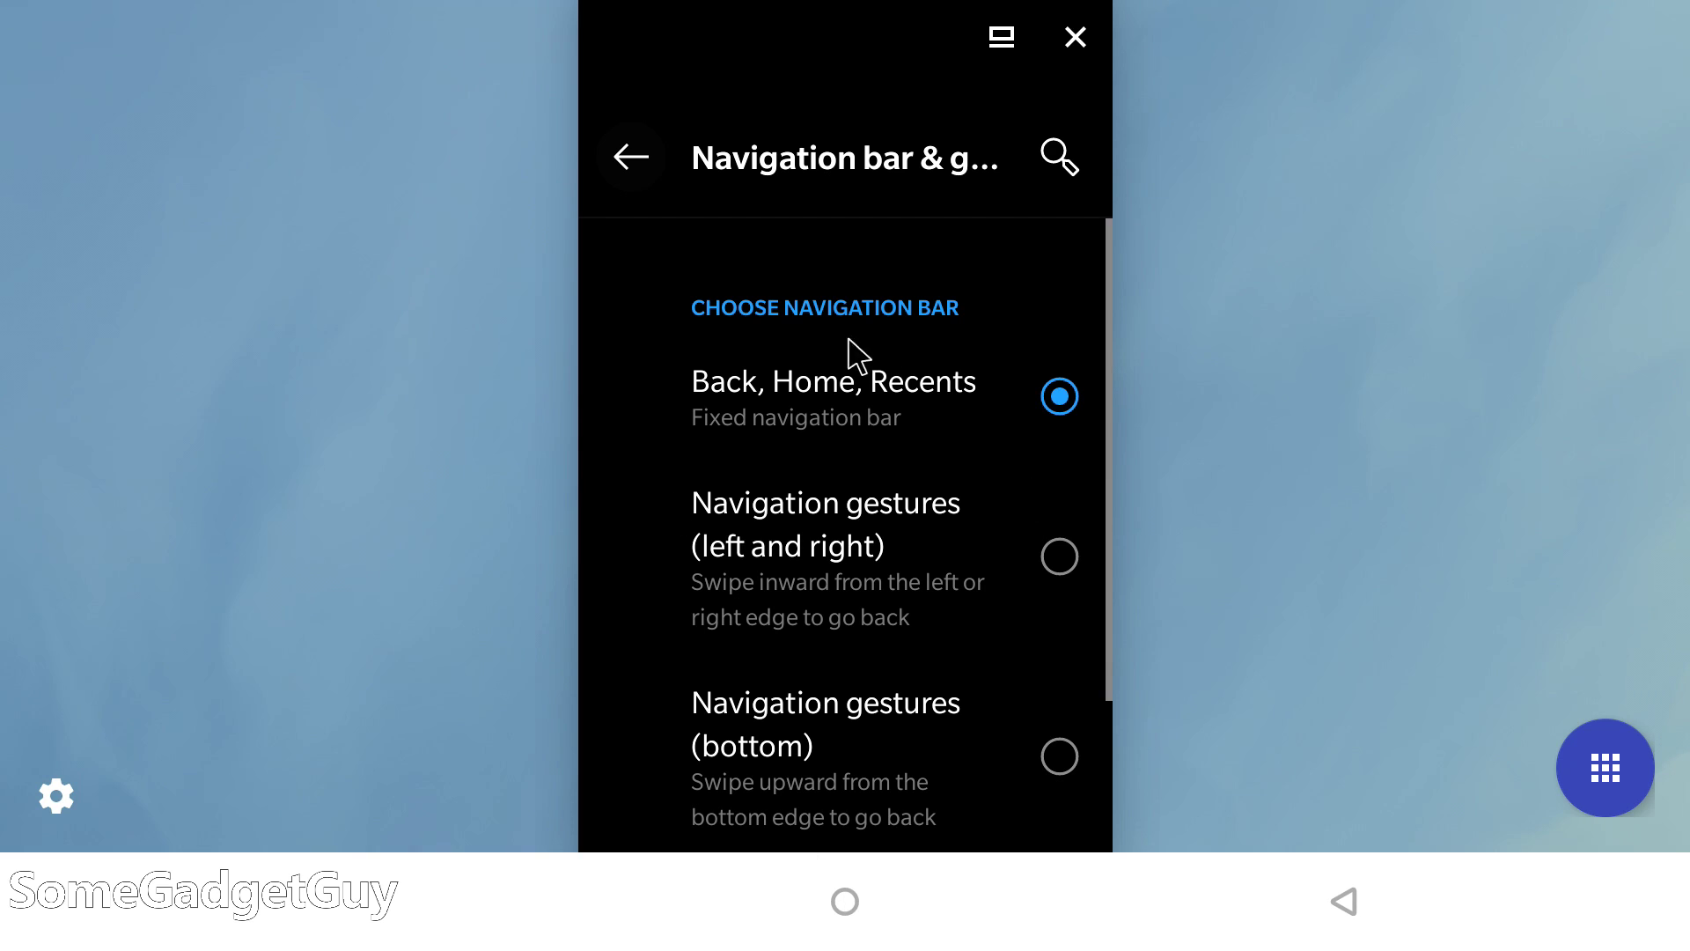
- Return to the main Settings list, maximize the window, scroll through it, then close Settings
{"action": "left_click", "coordinate": [630, 163]}
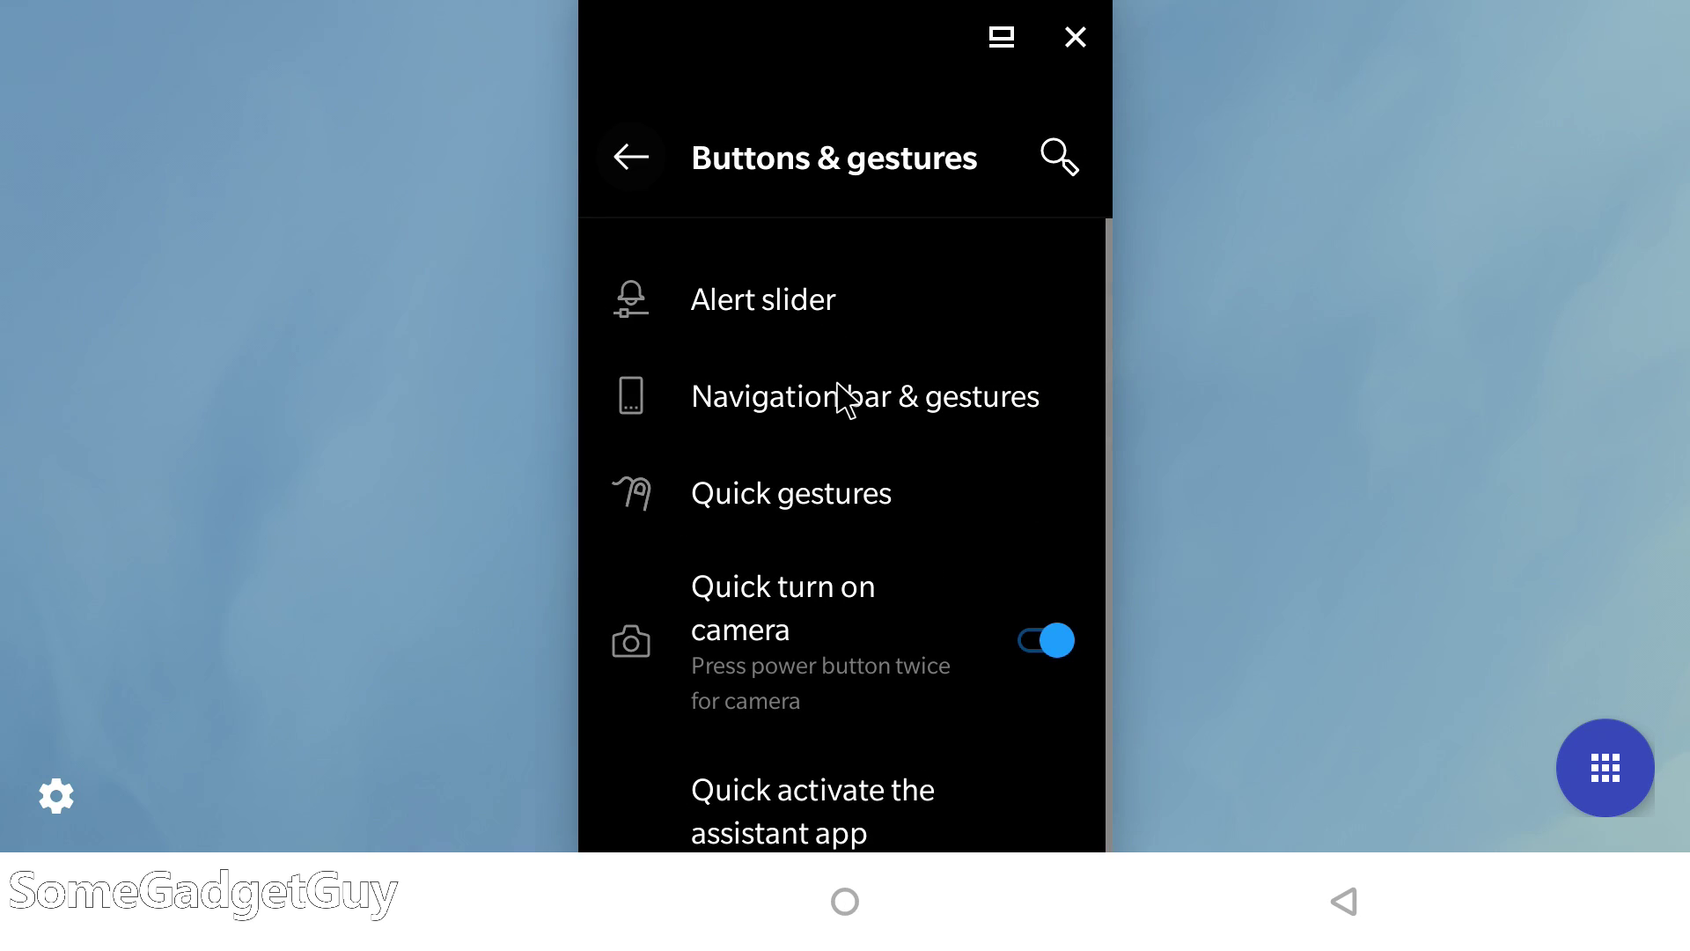
{"action": "scroll", "coordinate": [839, 387], "scroll_direction": "down", "scroll_amount": 1}
{"action": "right_click", "coordinate": [1011, 106]}
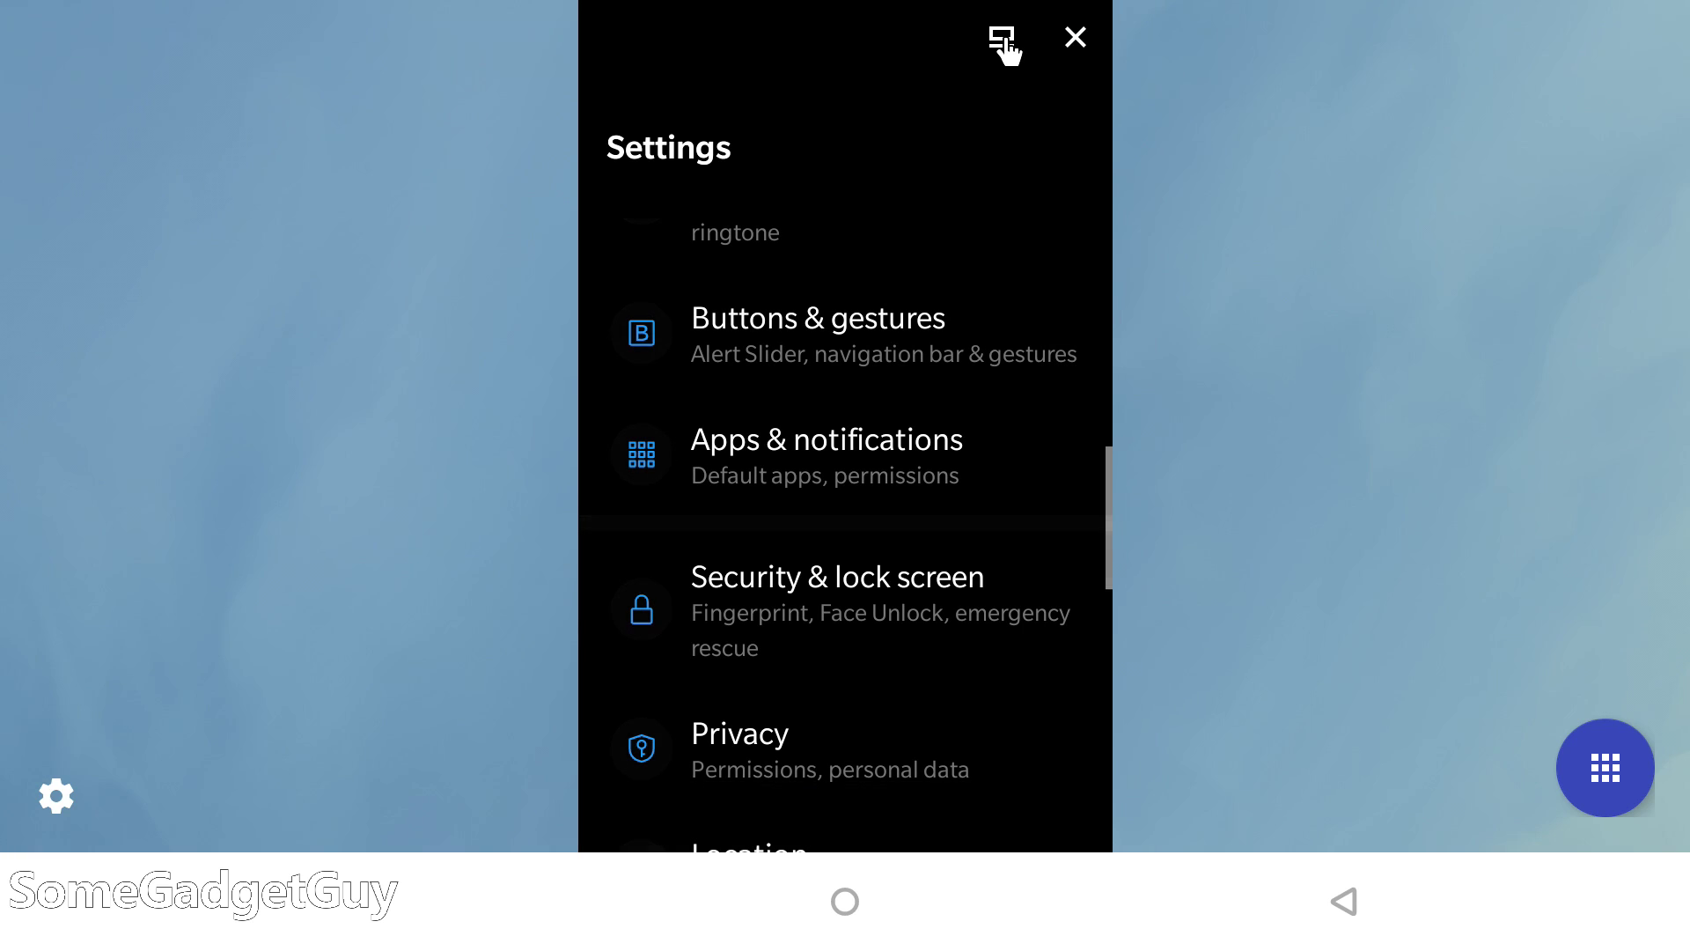
{"action": "left_click", "coordinate": [1003, 42]}
{"action": "scroll", "coordinate": [1097, 364], "scroll_direction": "down", "scroll_amount": 10}
{"action": "scroll", "coordinate": [1094, 363], "scroll_direction": "up", "scroll_amount": 20}
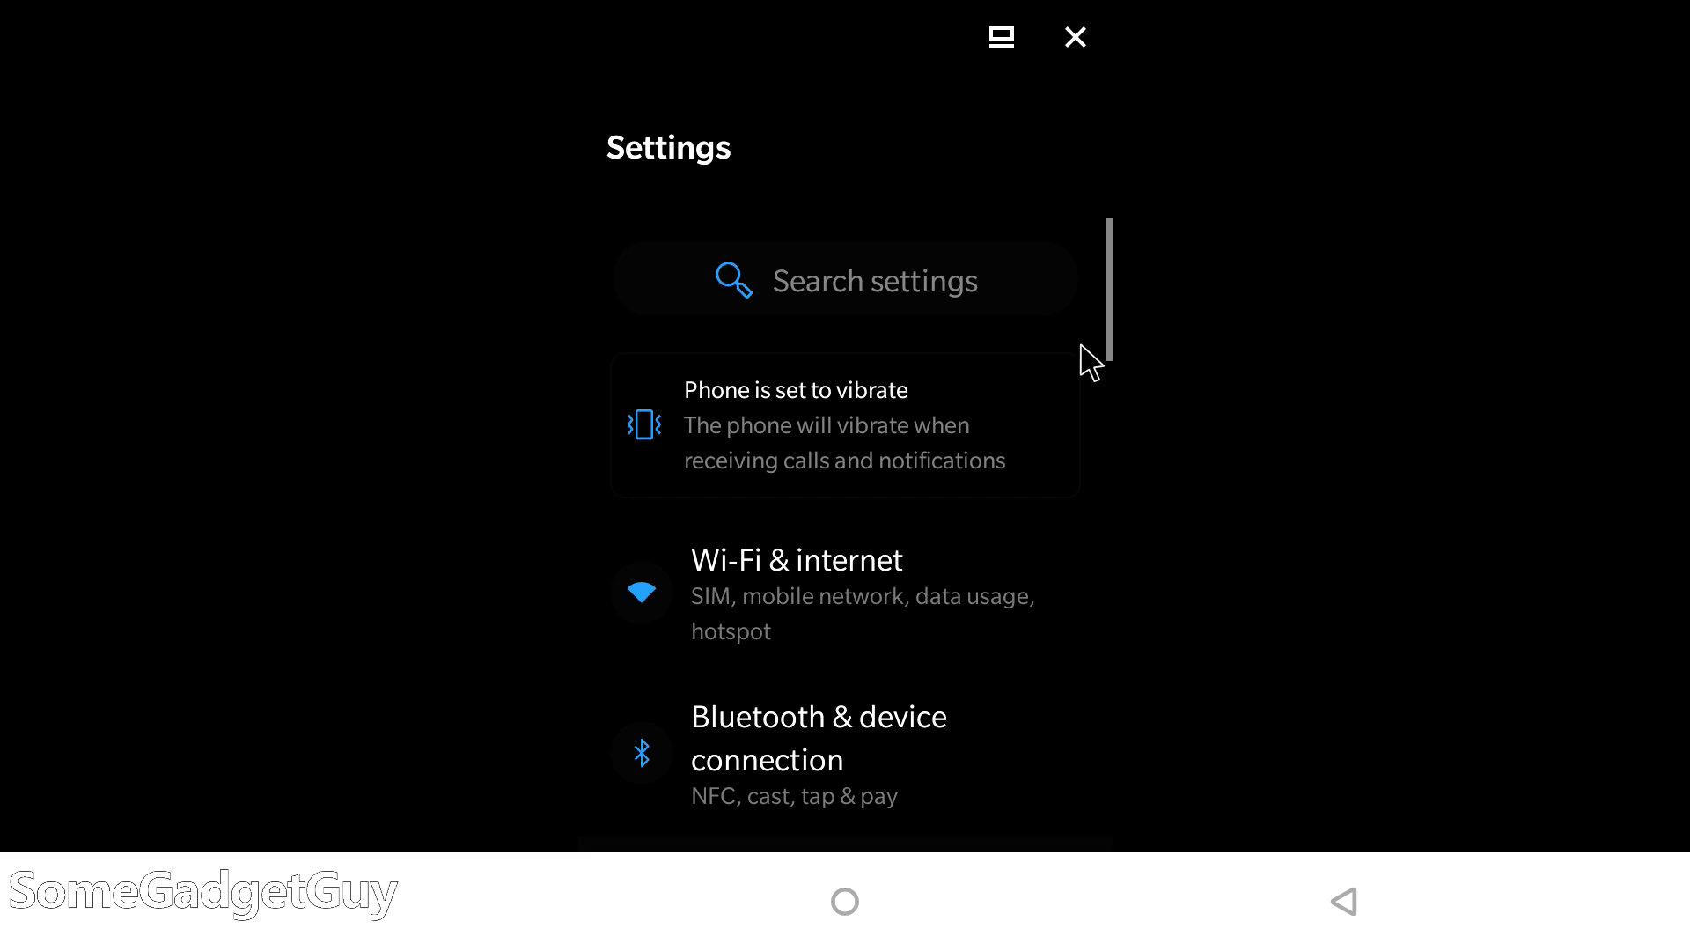
{"action": "scroll", "coordinate": [1092, 363], "scroll_direction": "down", "scroll_amount": 10}
{"action": "scroll", "coordinate": [1083, 361], "scroll_direction": "up", "scroll_amount": 15}
{"action": "scroll", "coordinate": [1074, 359], "scroll_direction": "down", "scroll_amount": 10}
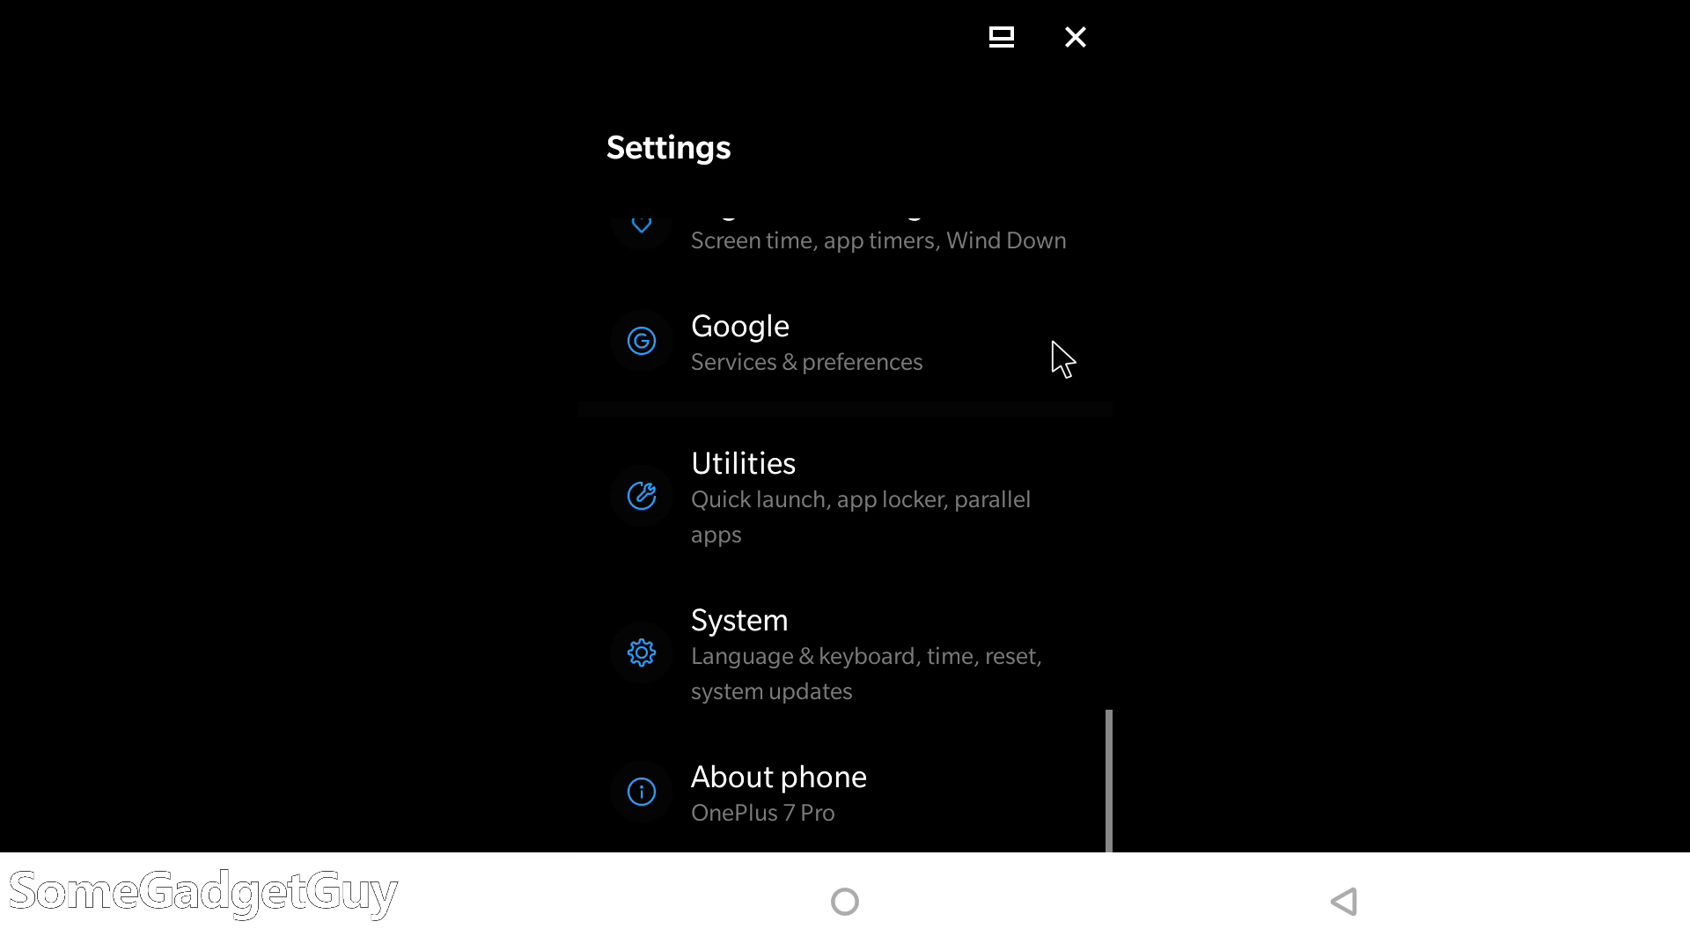
{"action": "left_click", "coordinate": [1347, 903]}
- Open somegadgetguy.com in Firefox from the SGG top site, then widen and maximize the window
{"action": "left_click_drag", "start_coordinate": [1303, 792], "coordinate": [1004, 339]}
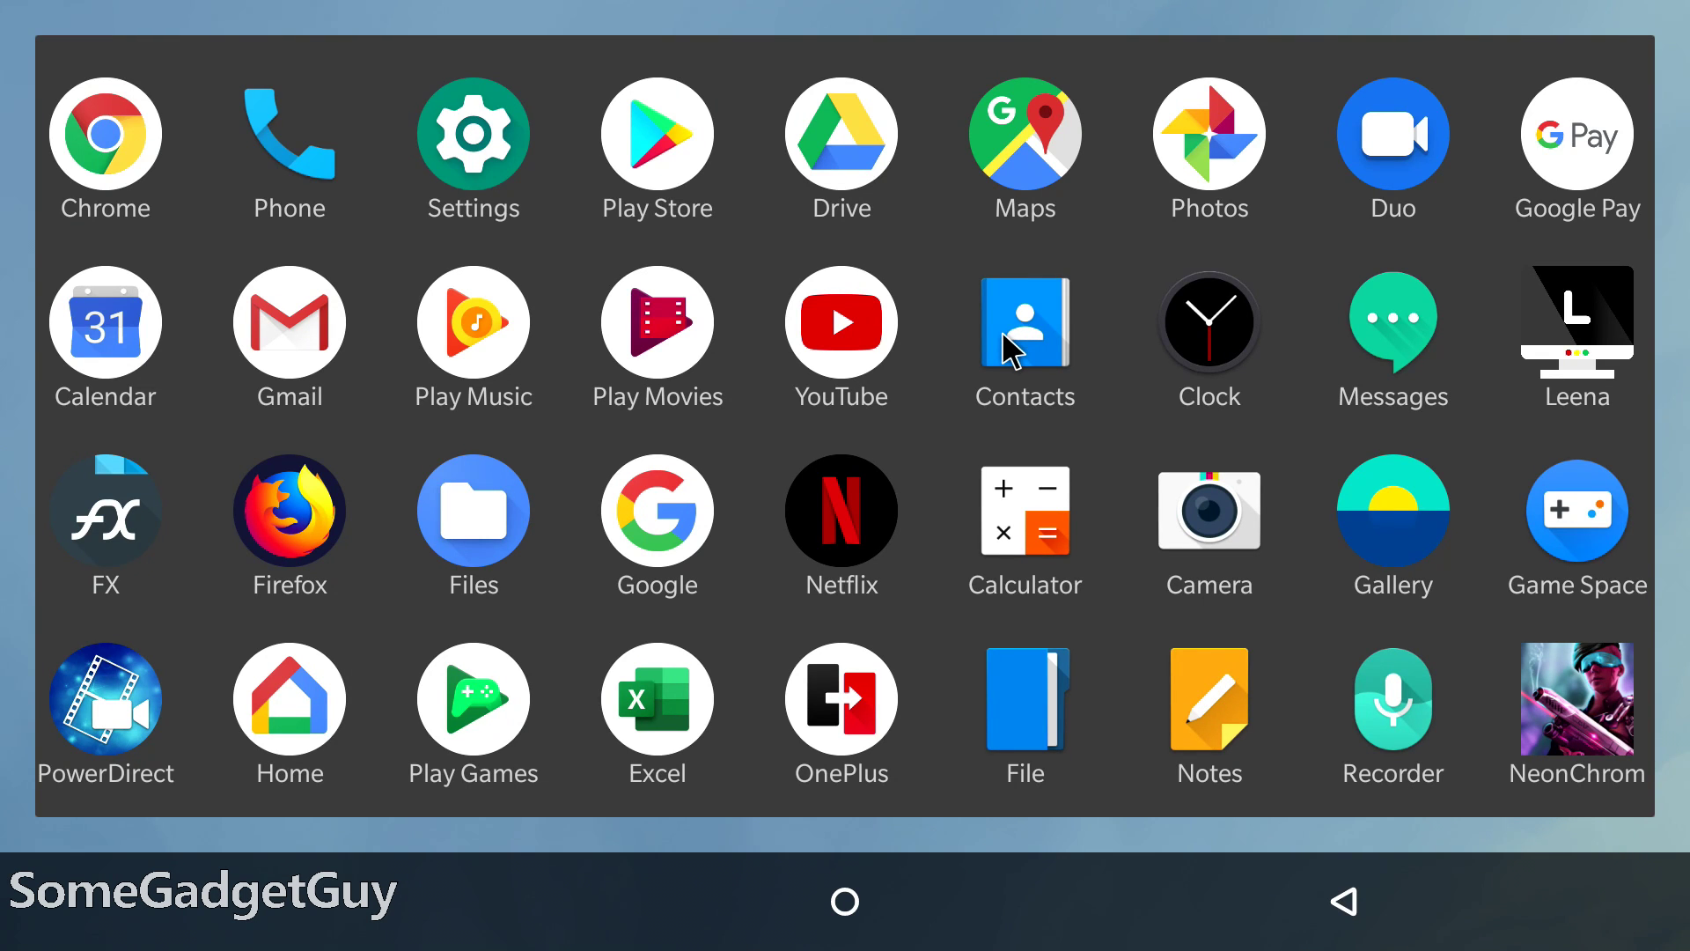
{"action": "left_click", "coordinate": [267, 536]}
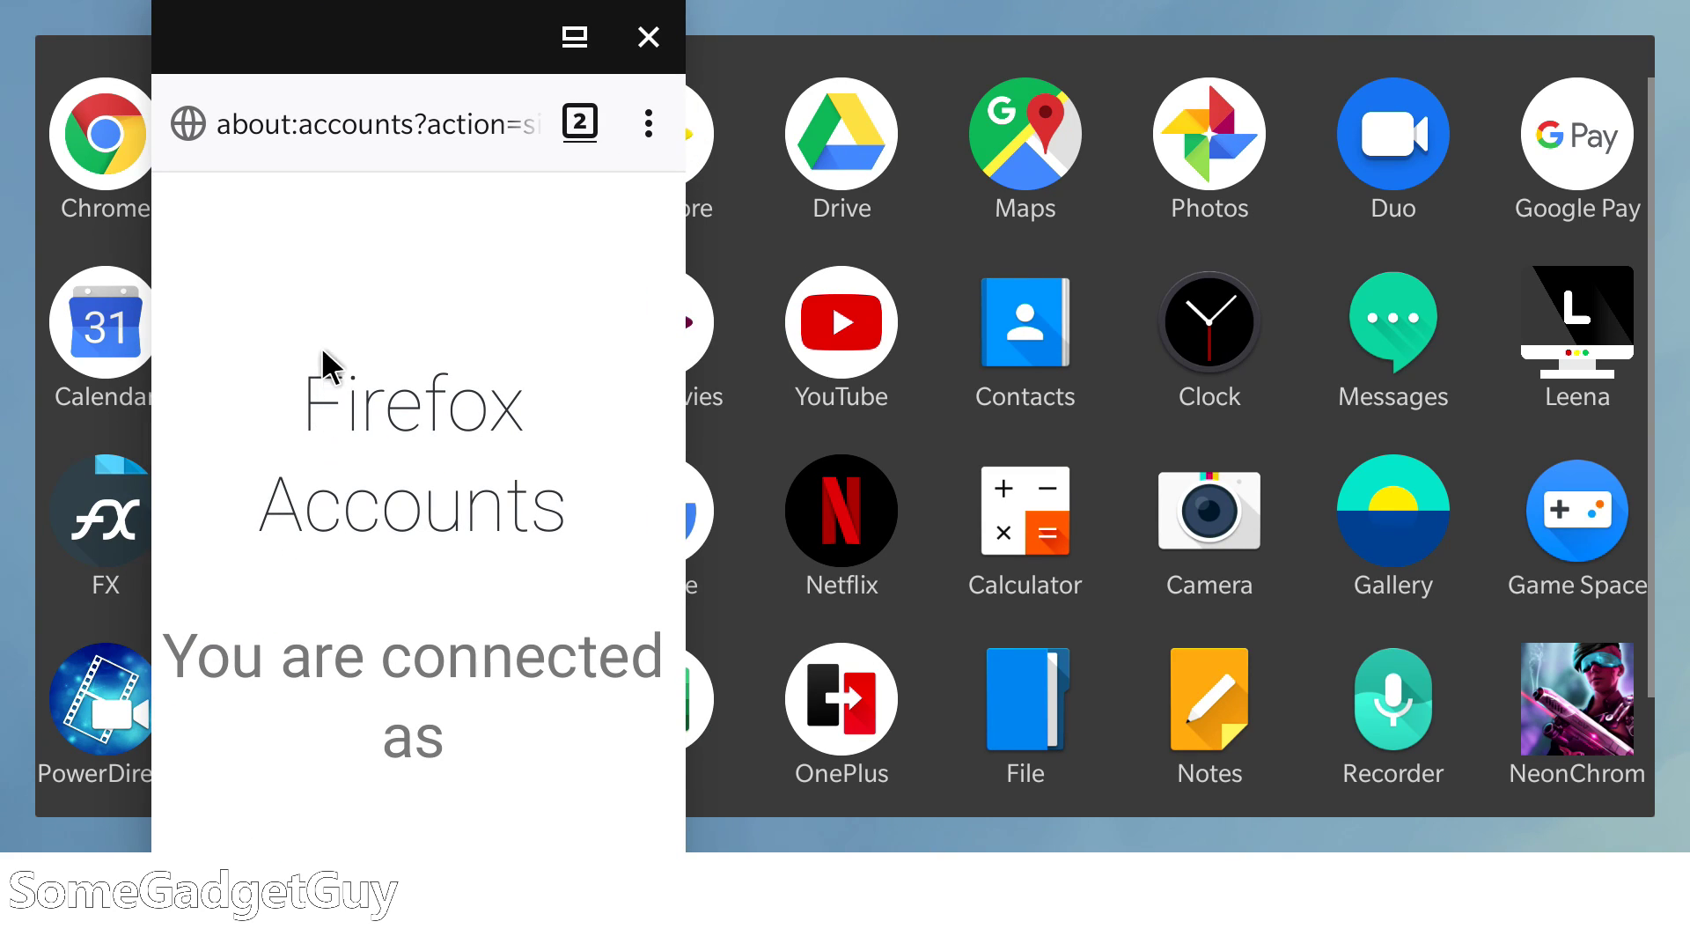
{"action": "left_click", "coordinate": [366, 139]}
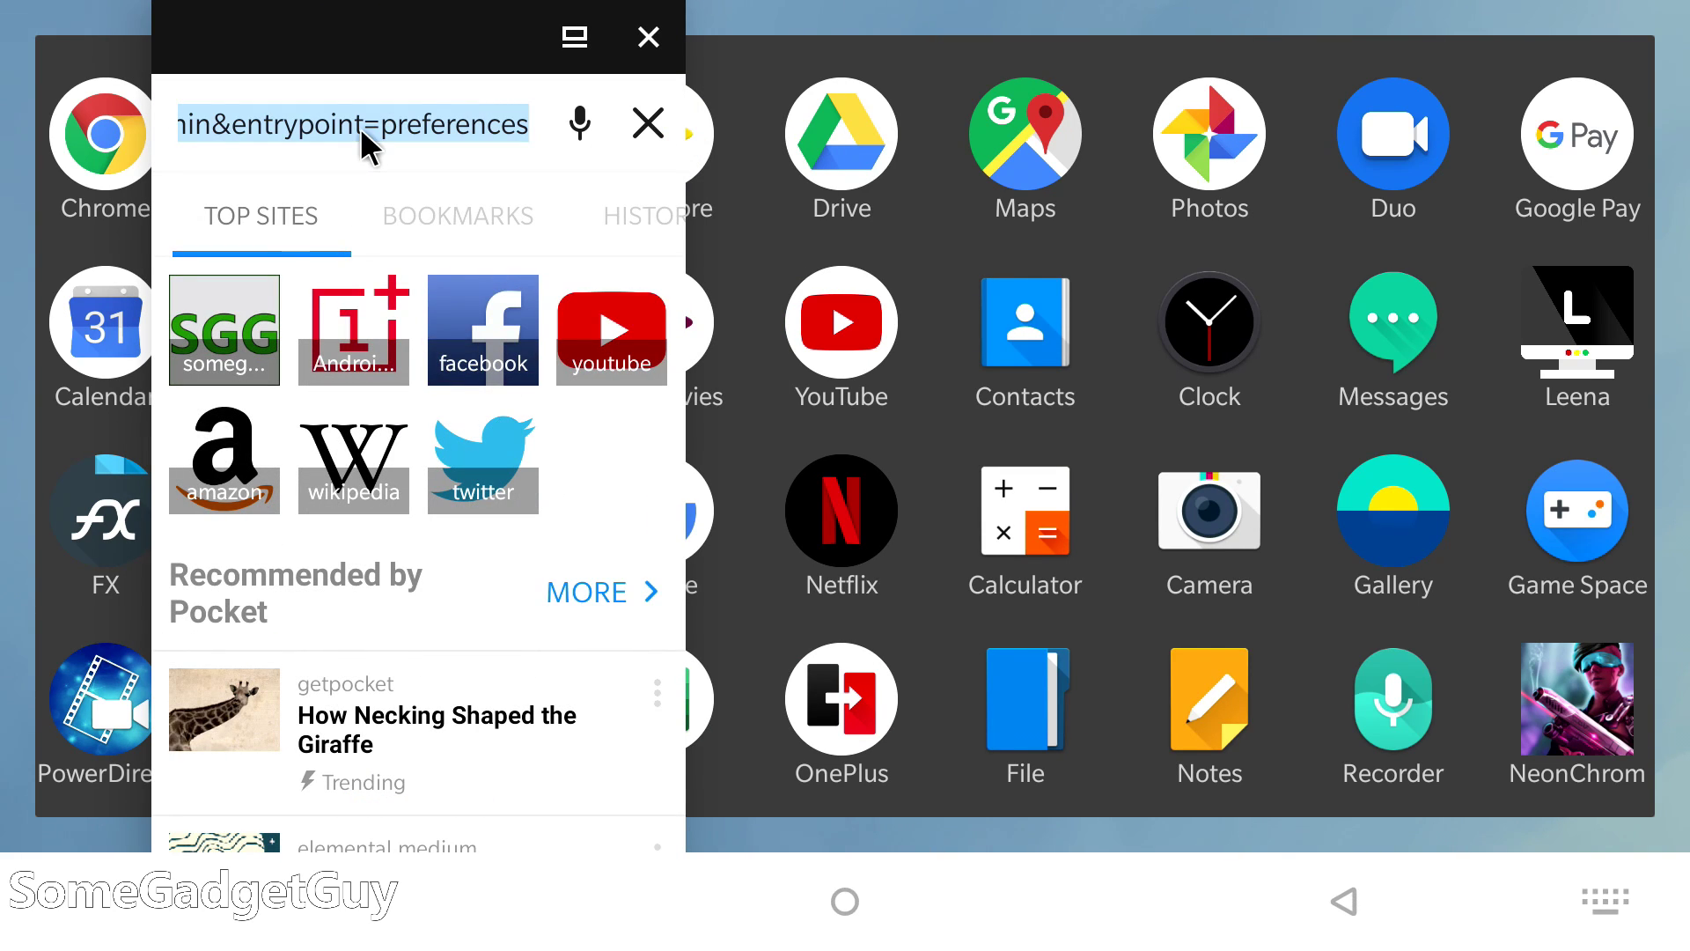
{"action": "left_click", "coordinate": [243, 291]}
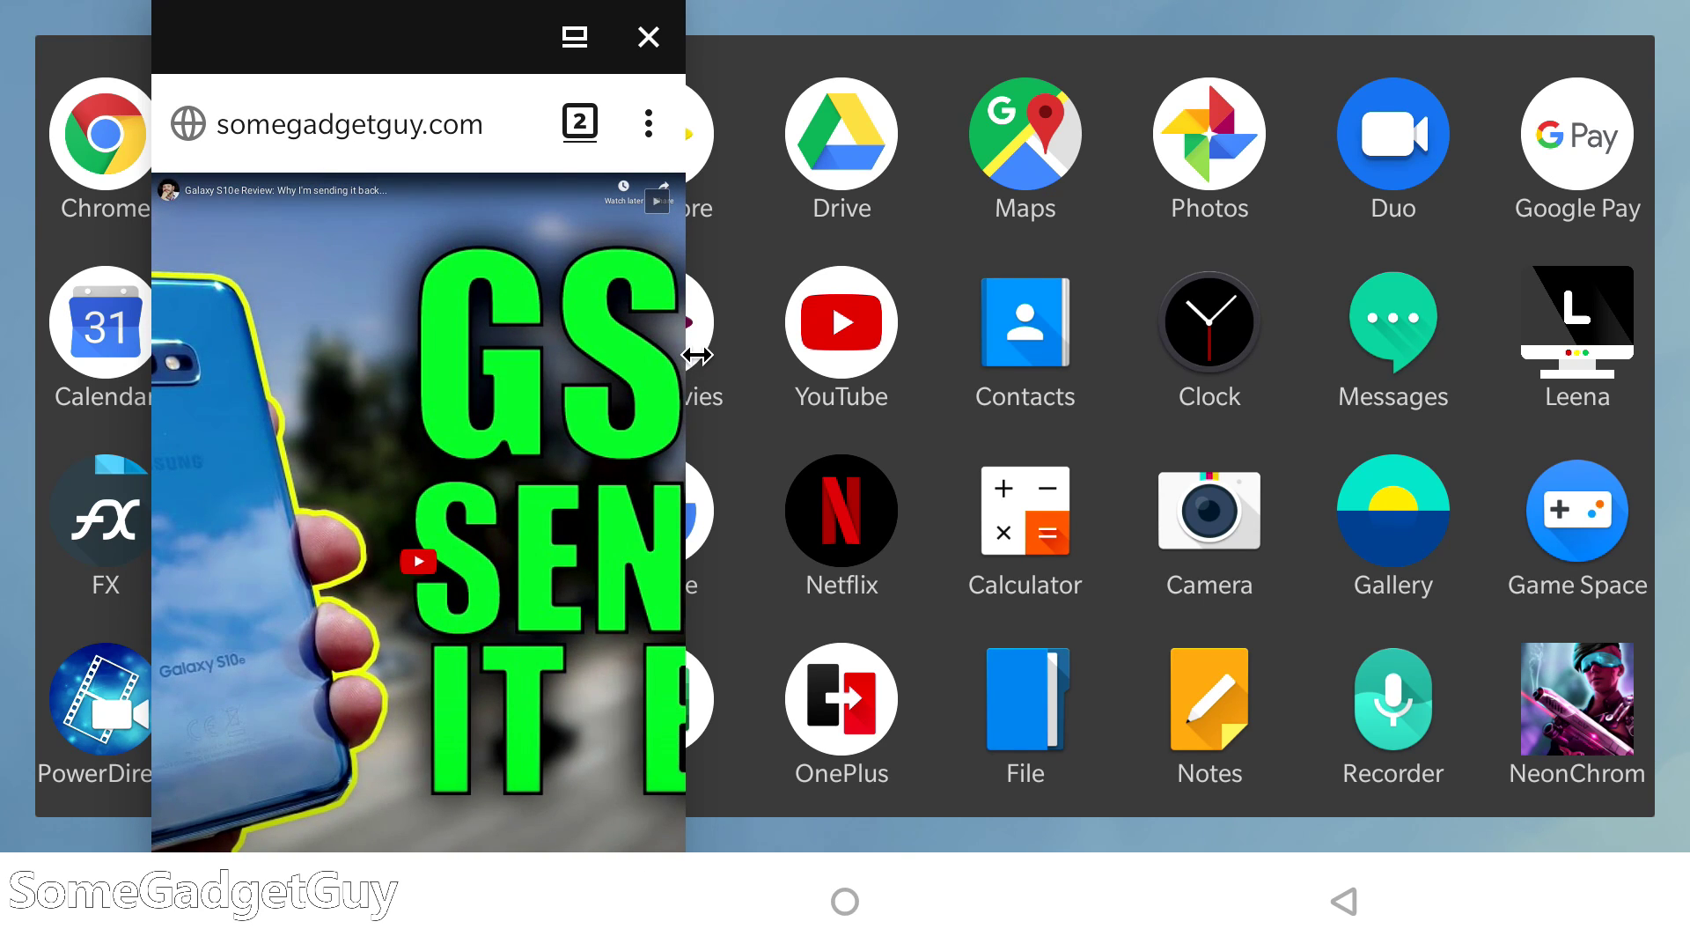
{"action": "left_click_drag", "start_coordinate": [692, 355], "coordinate": [1504, 368]}
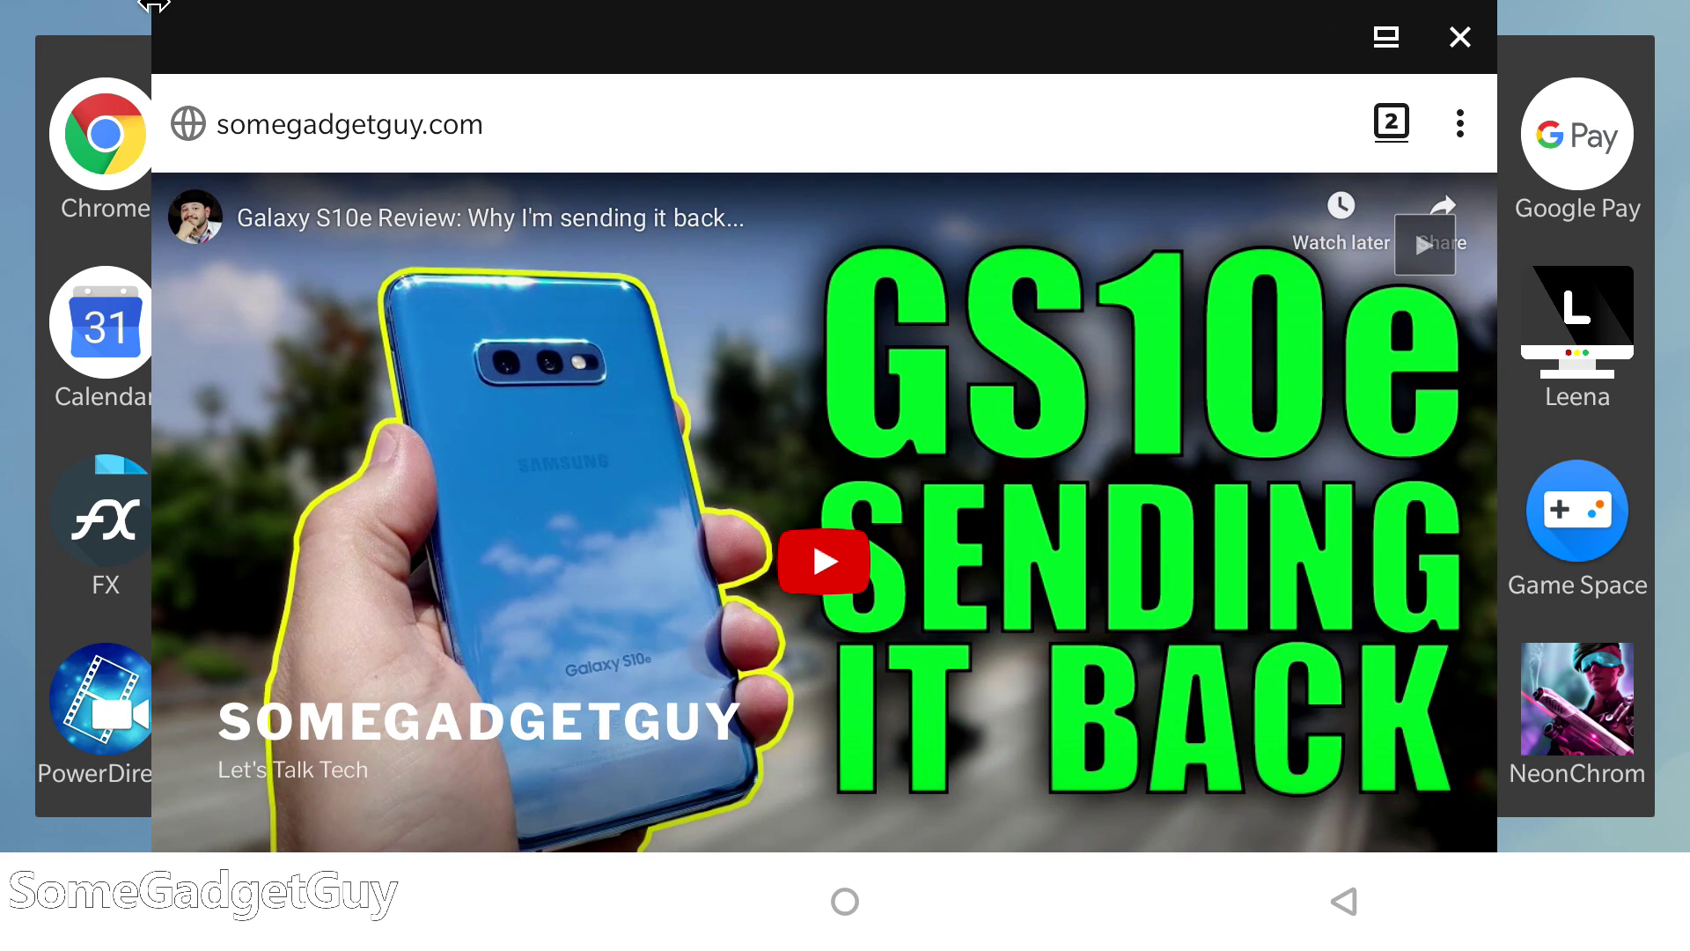
{"action": "left_click", "coordinate": [1396, 38]}
{"action": "scroll", "coordinate": [1387, 357], "scroll_direction": "down", "scroll_amount": 10}
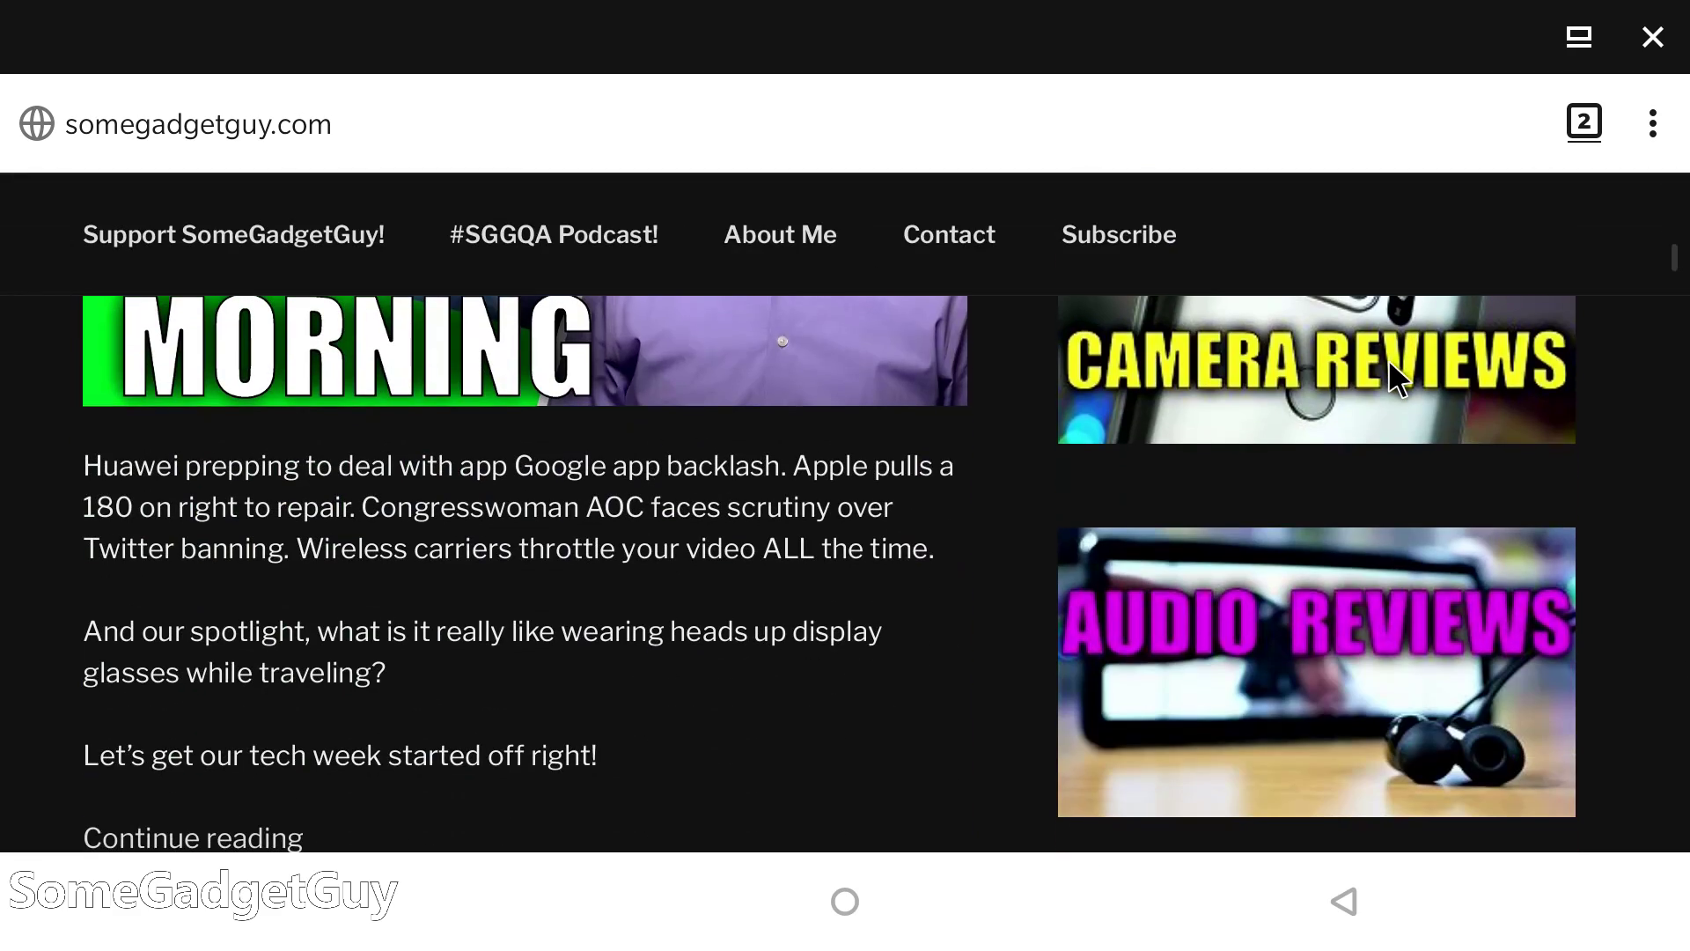
{"action": "scroll", "coordinate": [1387, 357], "scroll_direction": "up", "scroll_amount": 10}
{"action": "left_click", "coordinate": [1654, 125]}
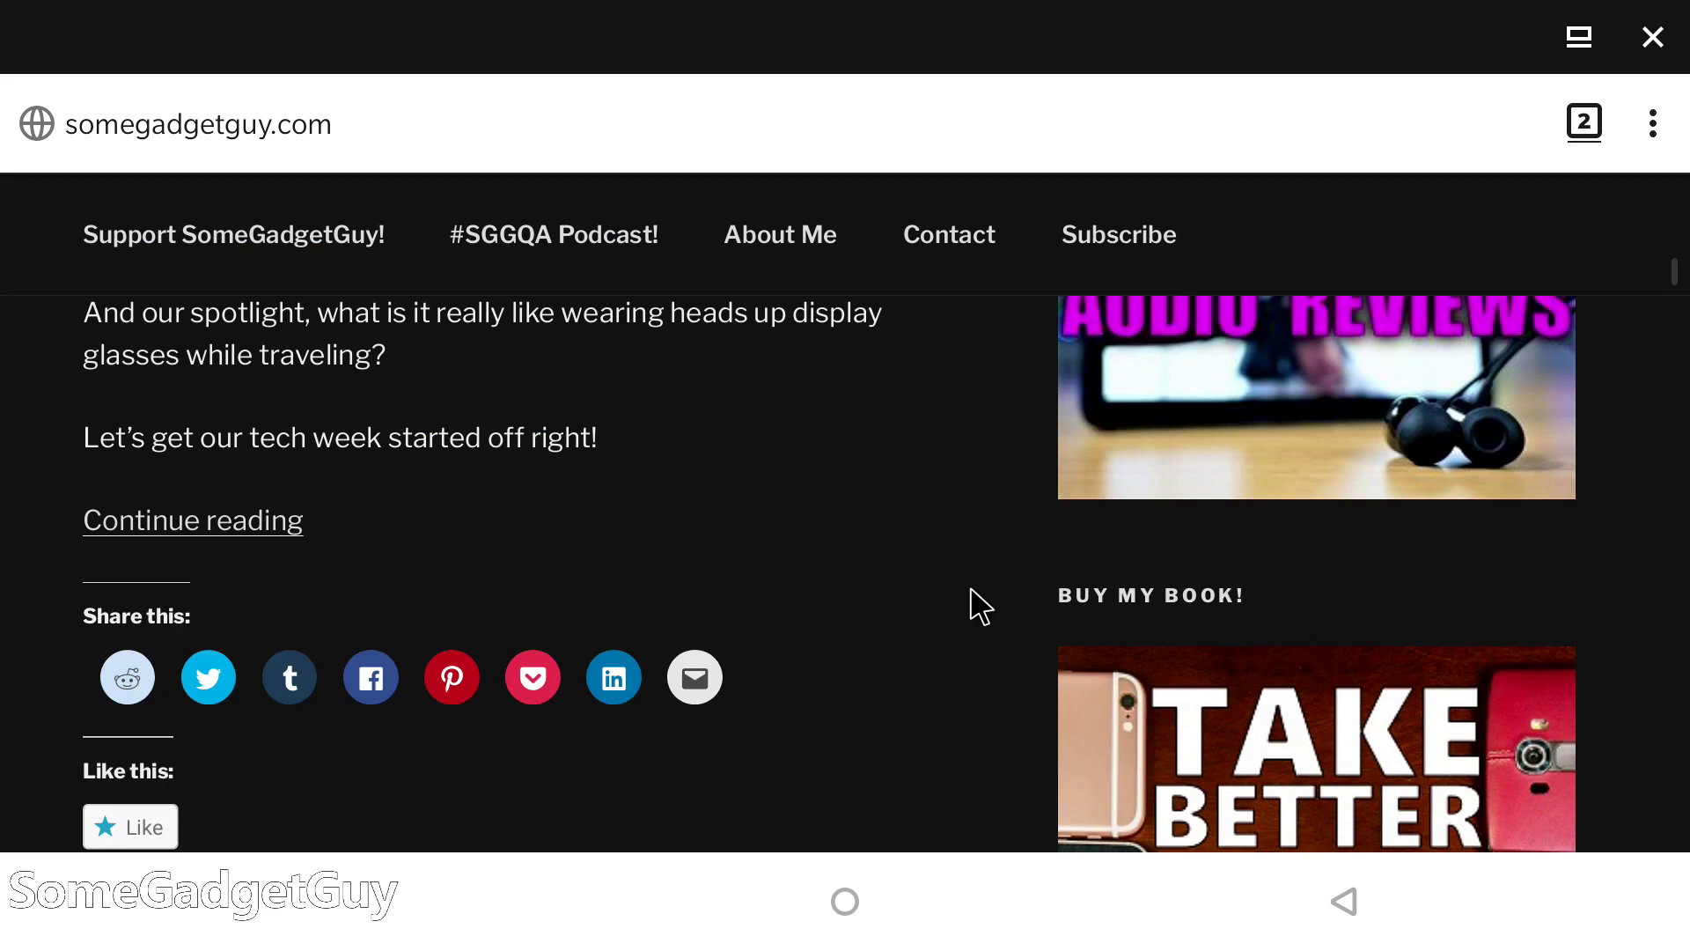
{"action": "scroll", "coordinate": [973, 604], "scroll_direction": "down", "scroll_amount": 5}
{"action": "scroll", "coordinate": [973, 604], "scroll_direction": "up", "scroll_amount": 5}
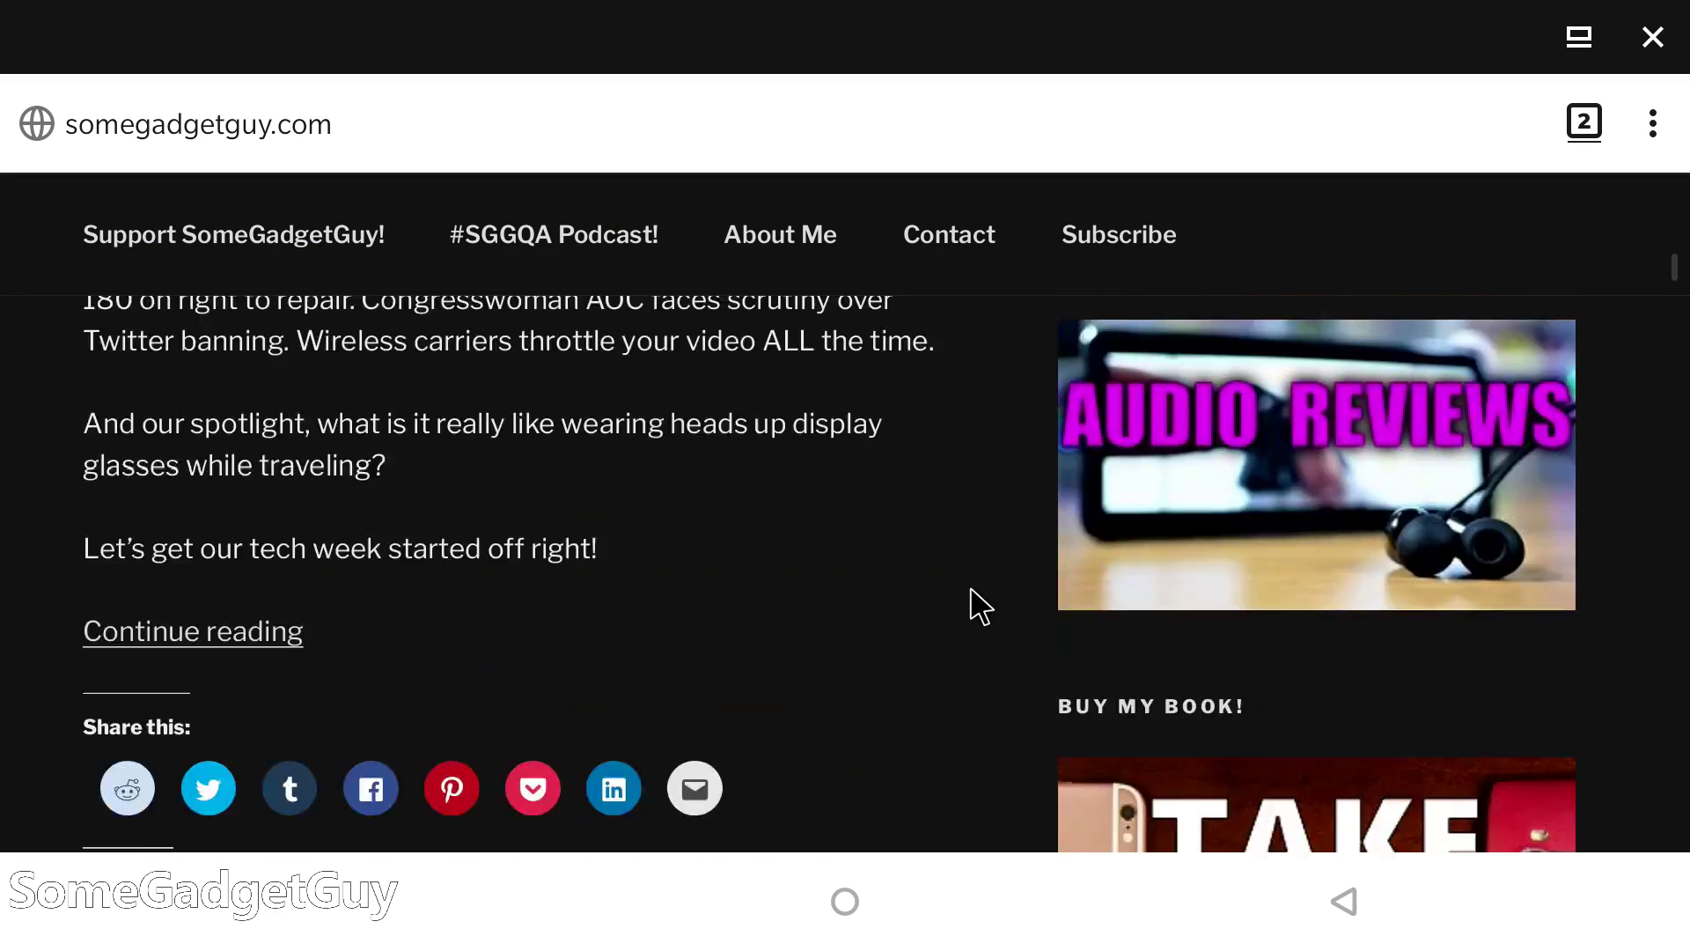
{"action": "scroll", "coordinate": [977, 599], "scroll_direction": "up", "scroll_amount": 10}
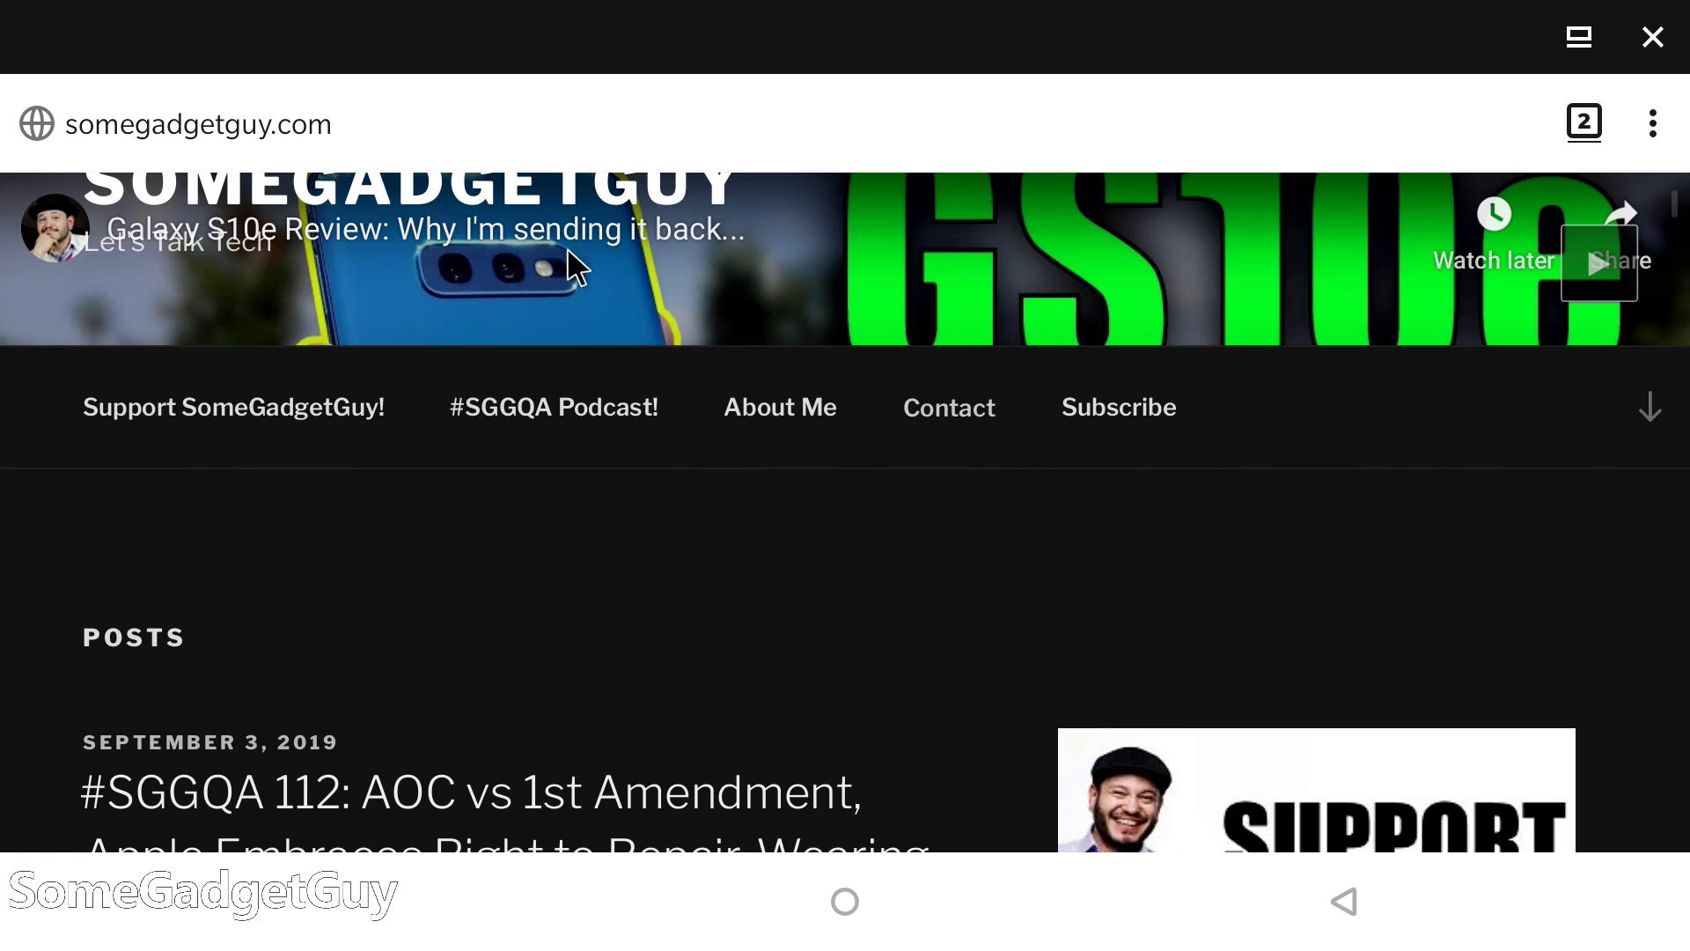
{"action": "scroll", "coordinate": [576, 264], "scroll_direction": "down", "scroll_amount": 4}
{"action": "scroll", "coordinate": [475, 280], "scroll_direction": "down", "scroll_amount": 5}
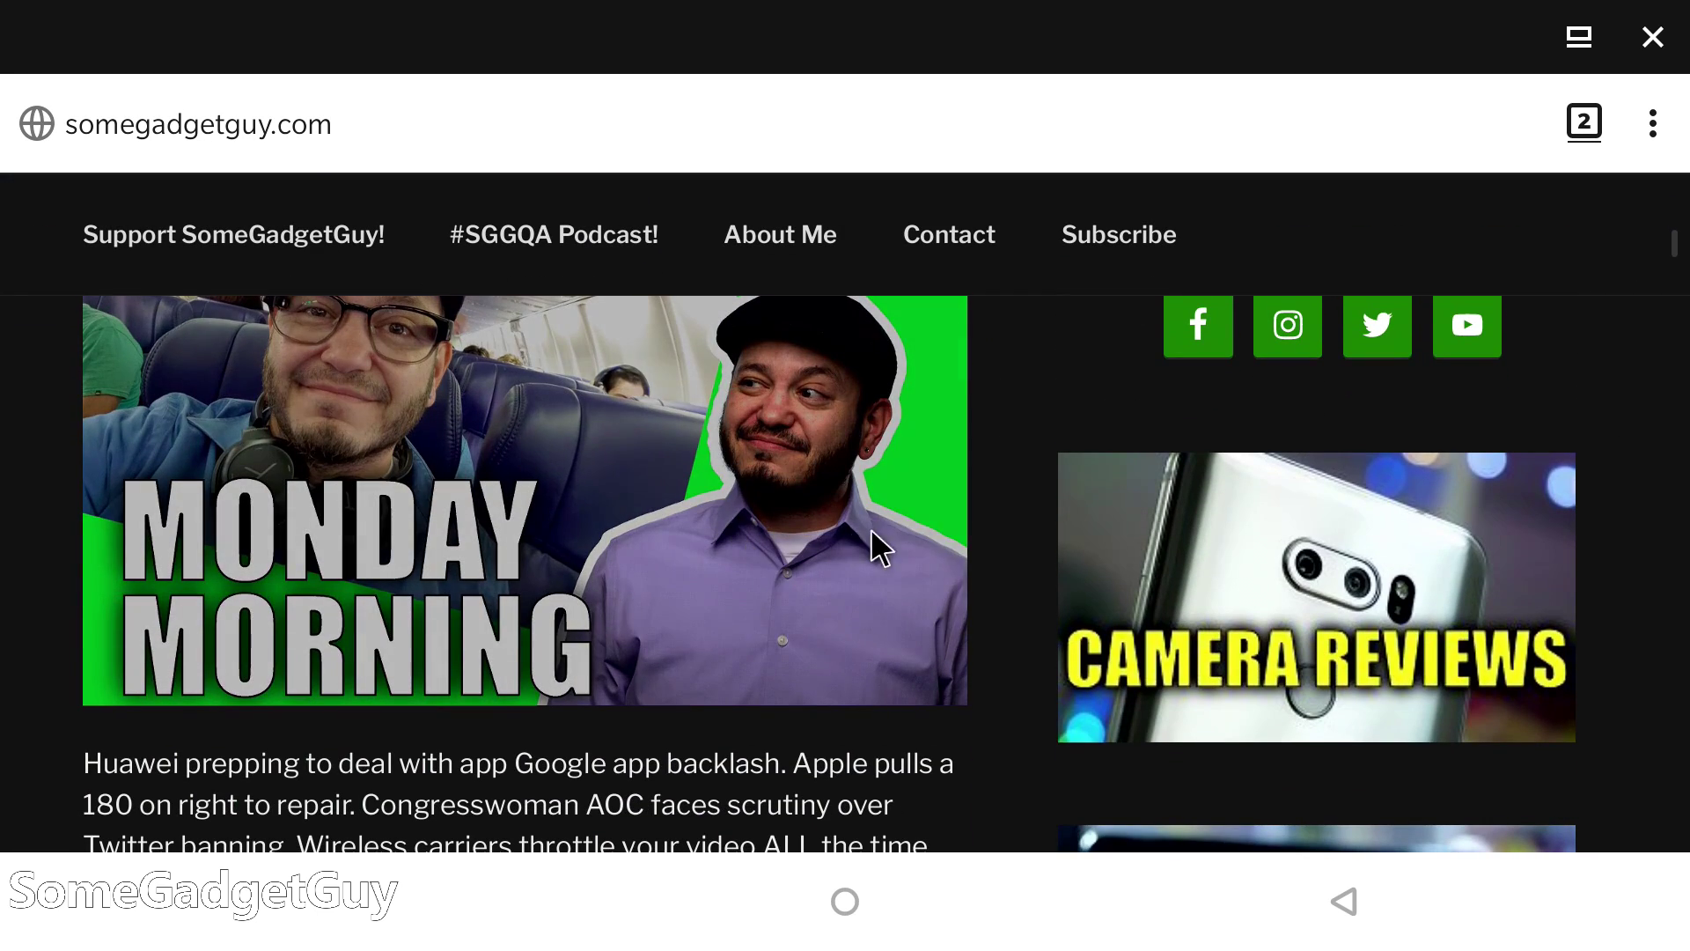
{"action": "scroll", "coordinate": [869, 526], "scroll_direction": "down", "scroll_amount": 6}
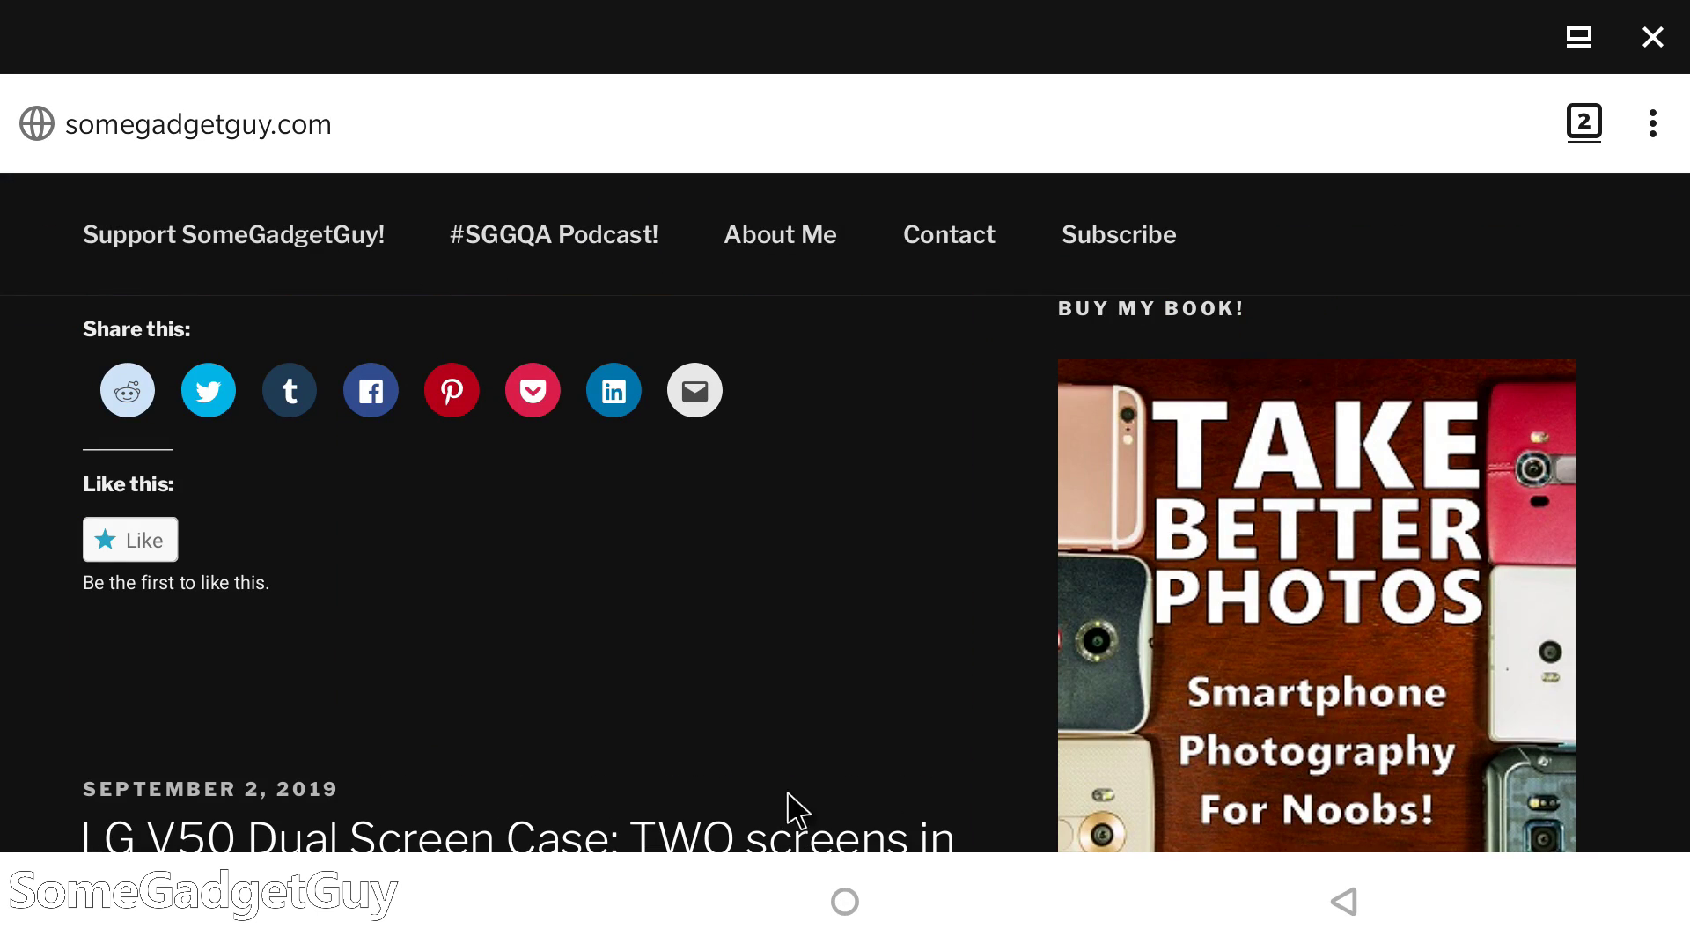
{"action": "scroll", "coordinate": [746, 730], "scroll_direction": "up", "scroll_amount": 10}
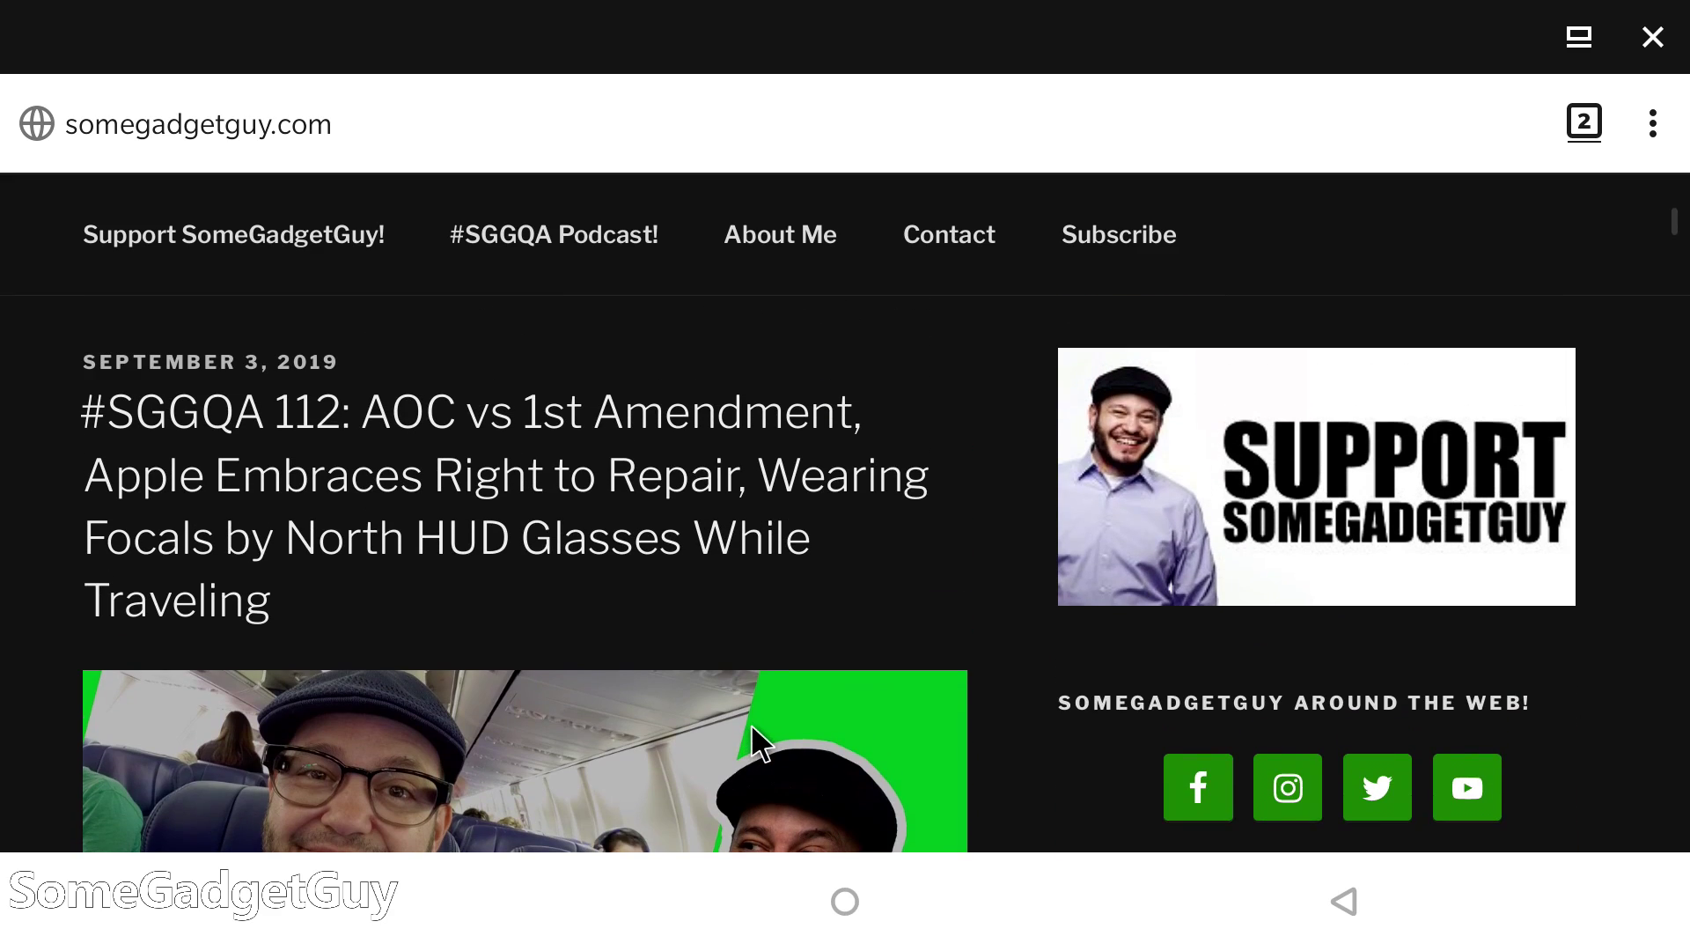
{"action": "scroll", "coordinate": [753, 744], "scroll_direction": "up", "scroll_amount": 3}
{"action": "scroll", "coordinate": [753, 744], "scroll_direction": "down", "scroll_amount": 18}
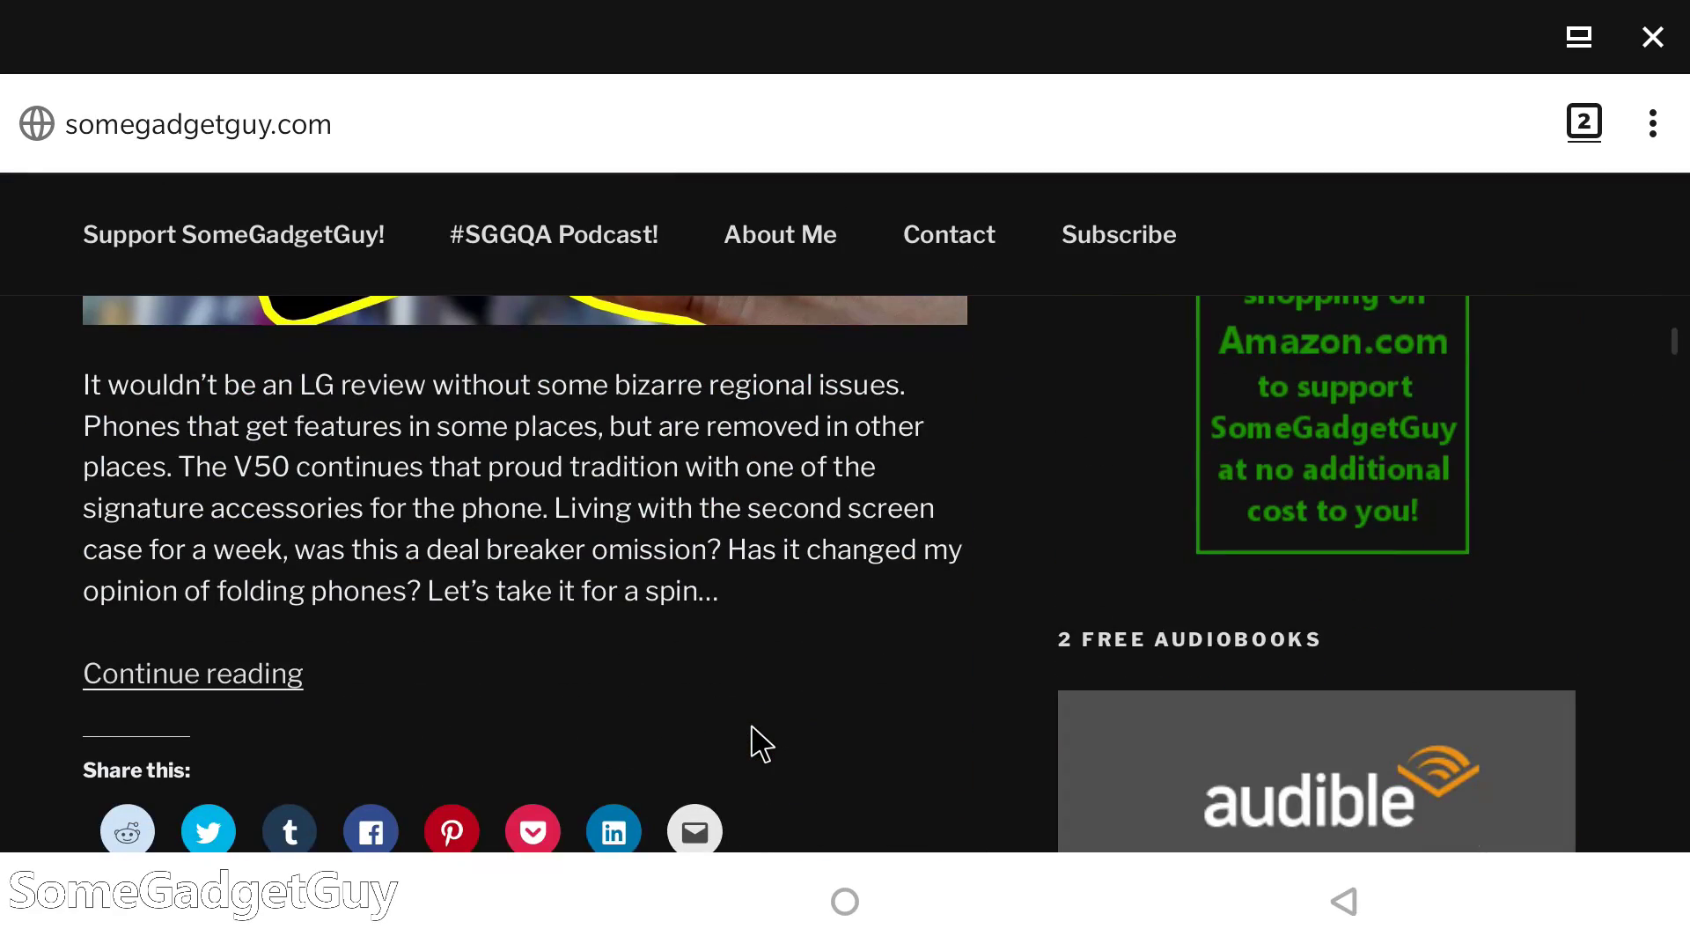
{"action": "scroll", "coordinate": [760, 743], "scroll_direction": "down", "scroll_amount": 10}
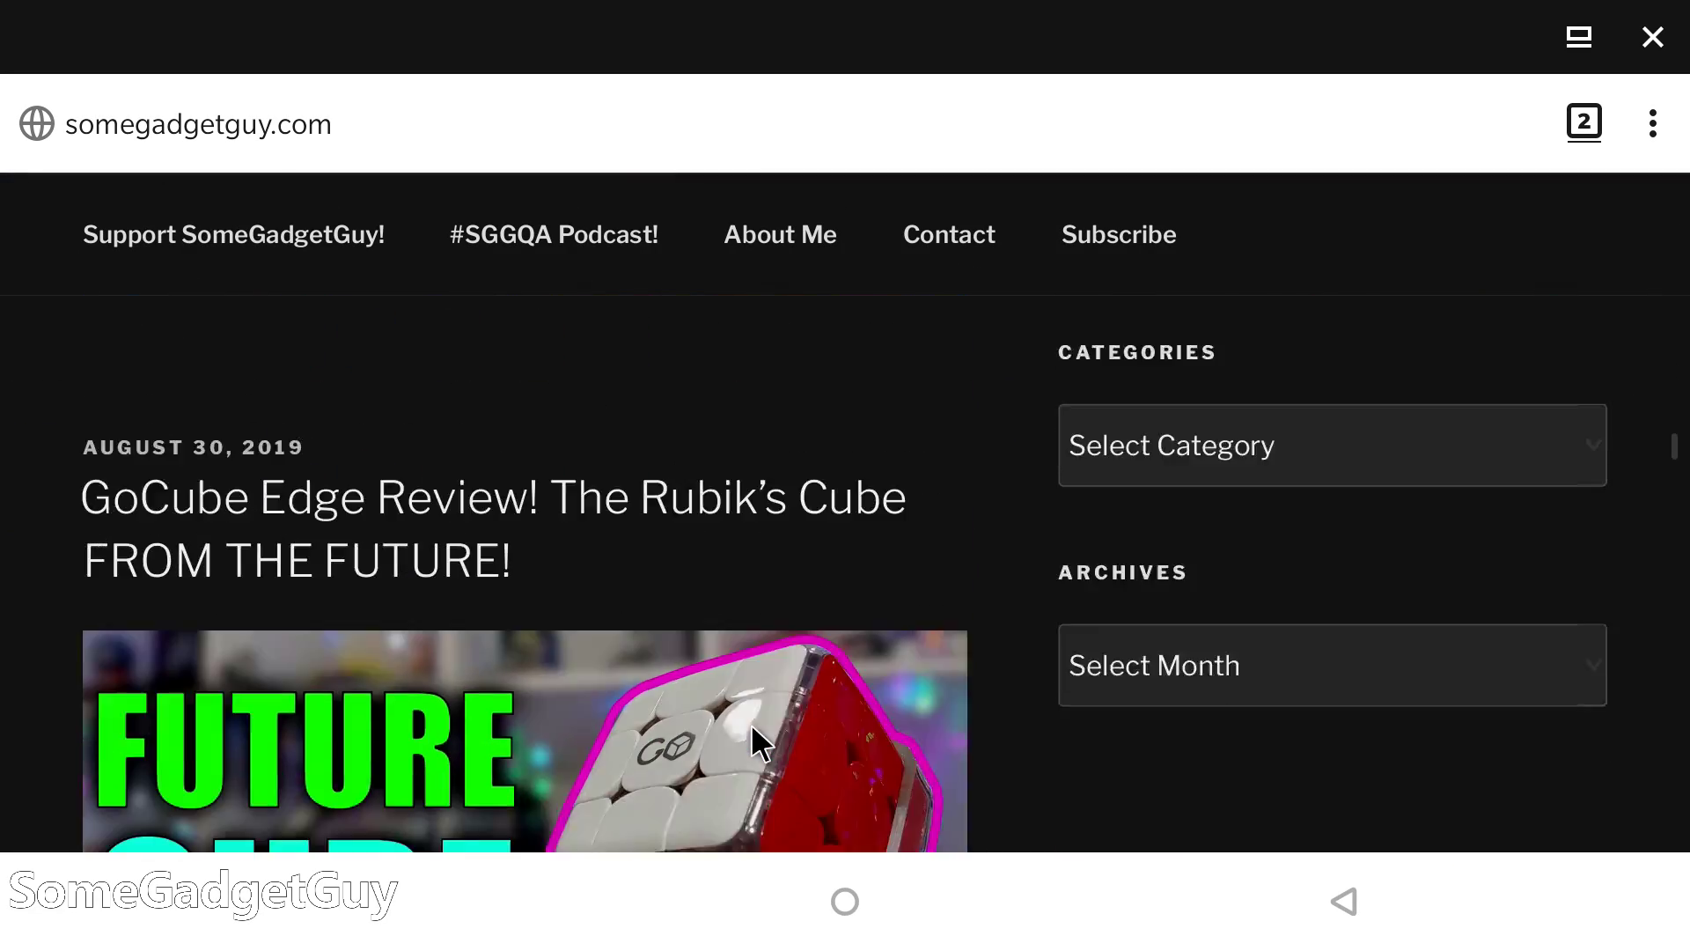
{"action": "scroll", "coordinate": [760, 744], "scroll_direction": "down", "scroll_amount": 10}
{"action": "scroll", "coordinate": [738, 757], "scroll_direction": "up", "scroll_amount": 8}
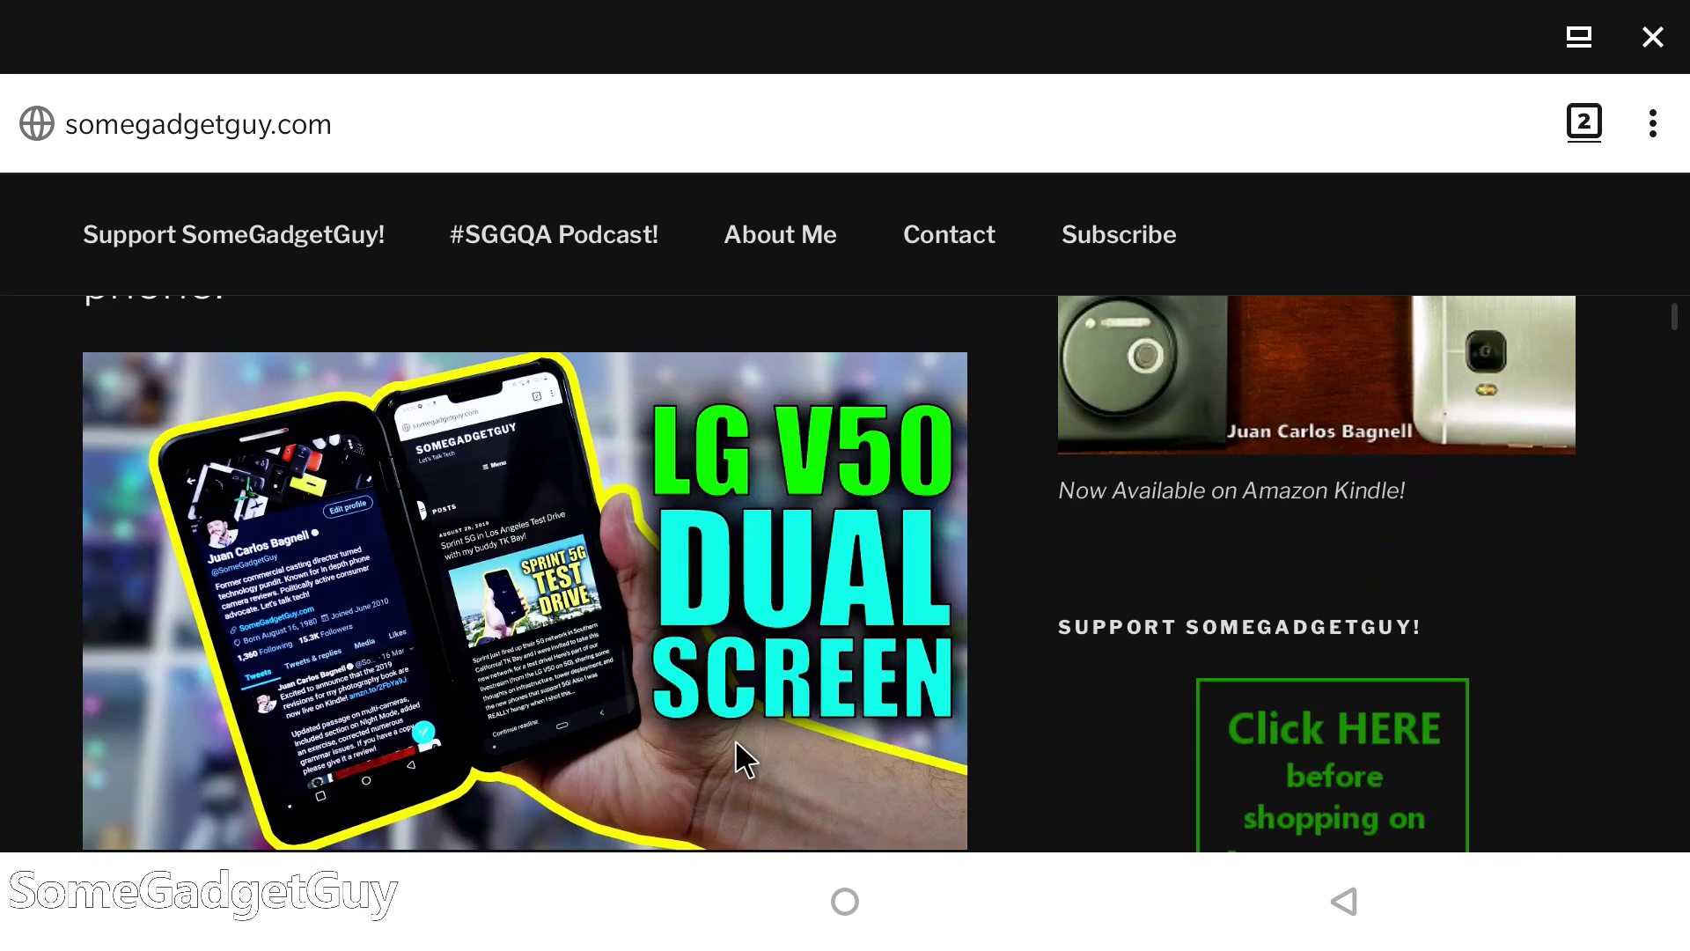
{"action": "scroll", "coordinate": [734, 749], "scroll_direction": "down", "scroll_amount": 3}
- Open the LG V50 Dual Screen review post, play its embedded video, then pause it
{"action": "left_click", "coordinate": [699, 598]}
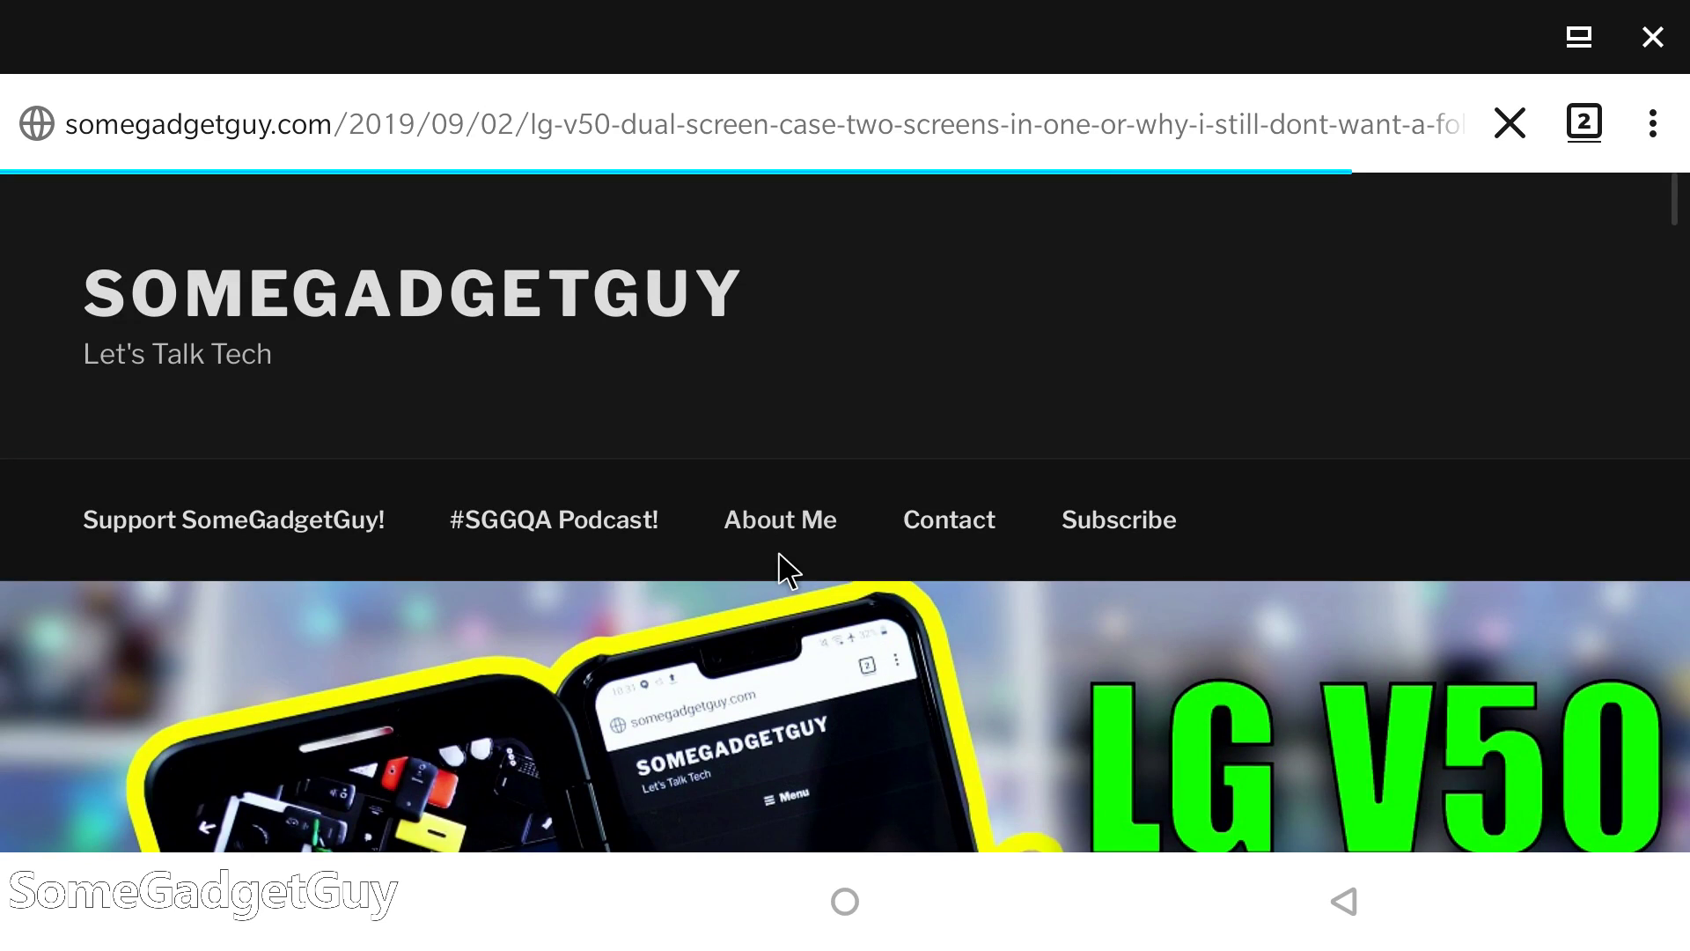
{"action": "scroll", "coordinate": [779, 551], "scroll_direction": "down", "scroll_amount": 6}
{"action": "scroll", "coordinate": [779, 554], "scroll_direction": "down", "scroll_amount": 8}
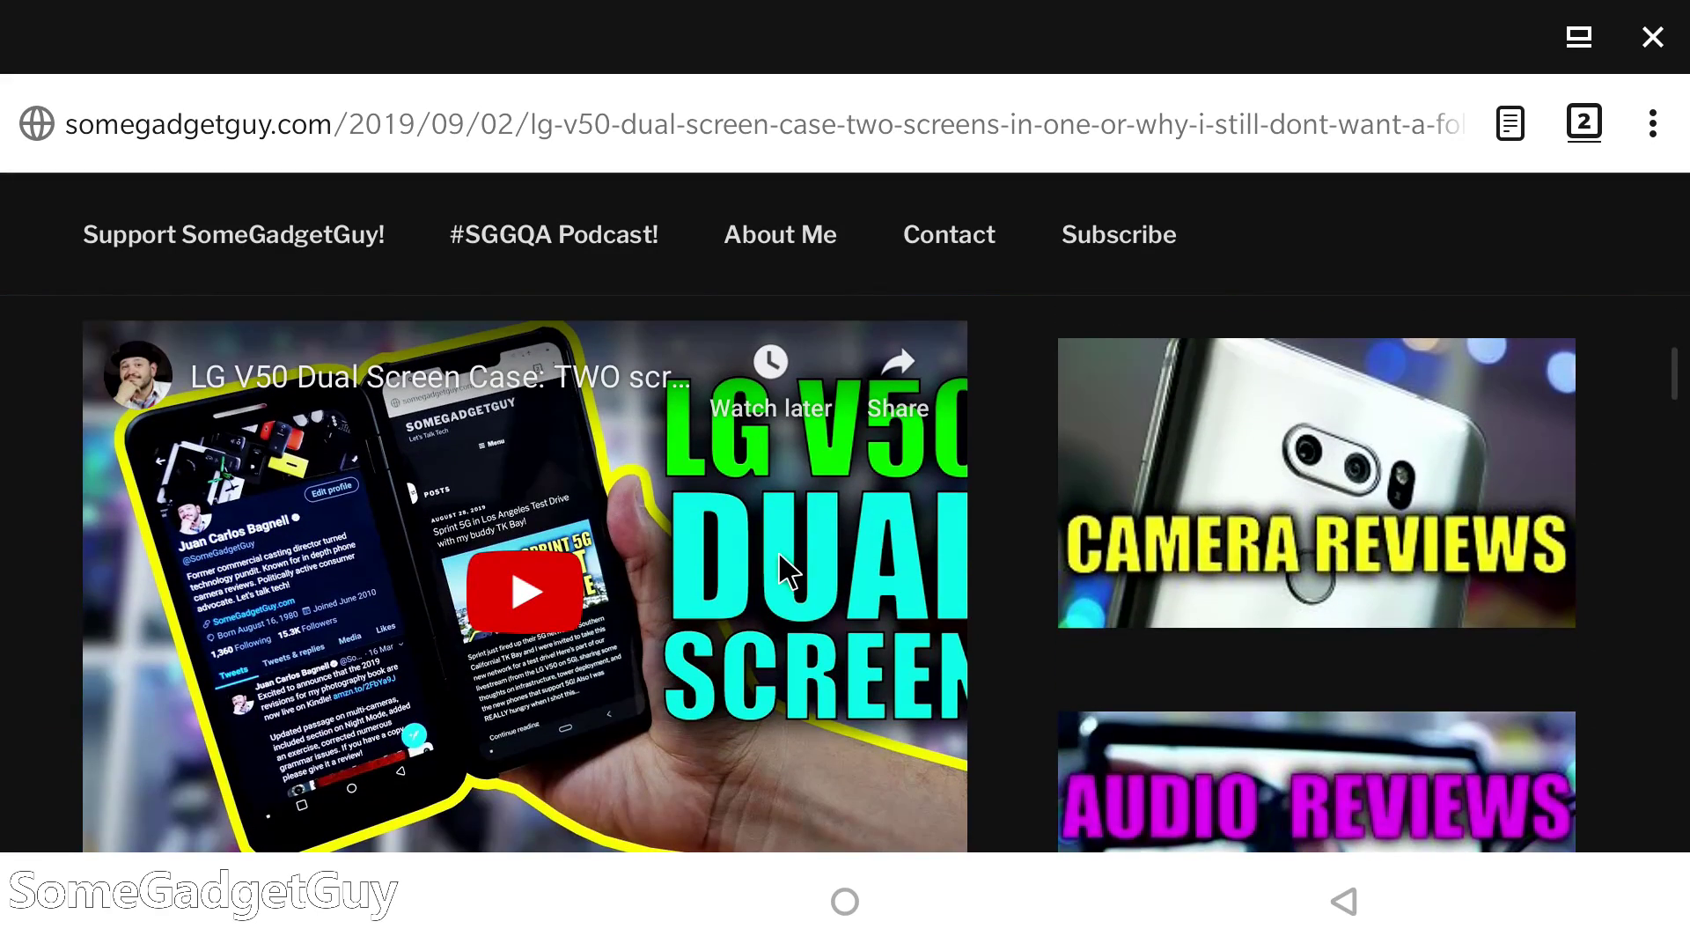
{"action": "left_click", "coordinate": [555, 609]}
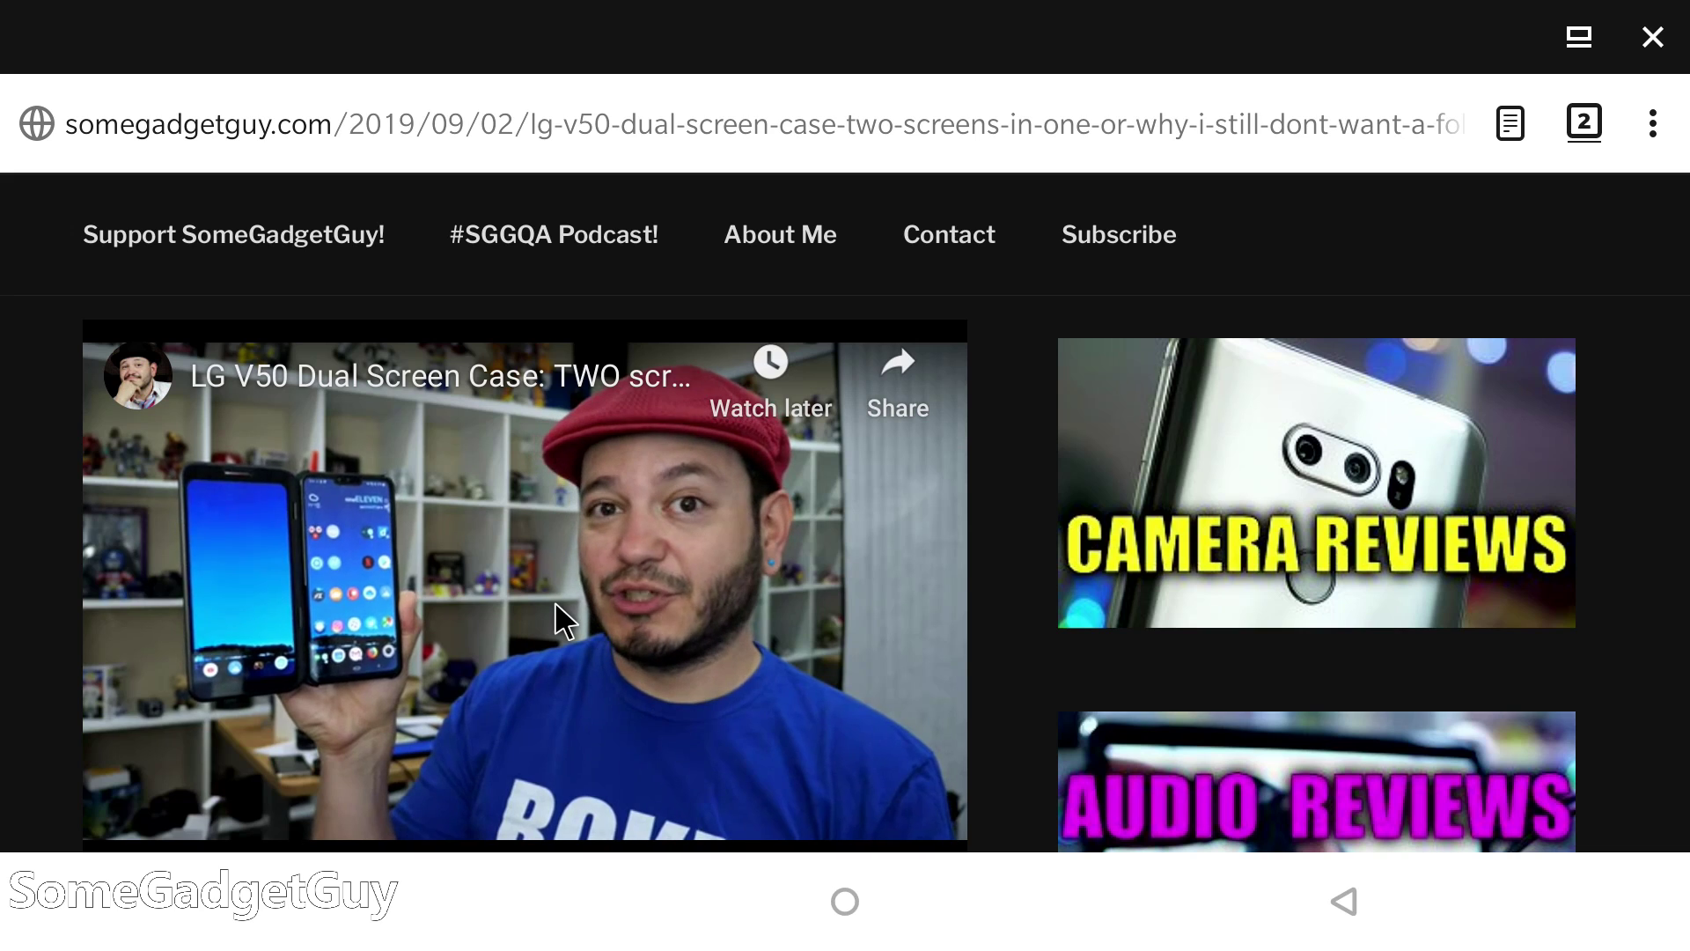
{"action": "scroll", "coordinate": [573, 593], "scroll_direction": "down", "scroll_amount": 3}
{"action": "scroll", "coordinate": [317, 584], "scroll_direction": "up", "scroll_amount": 3}
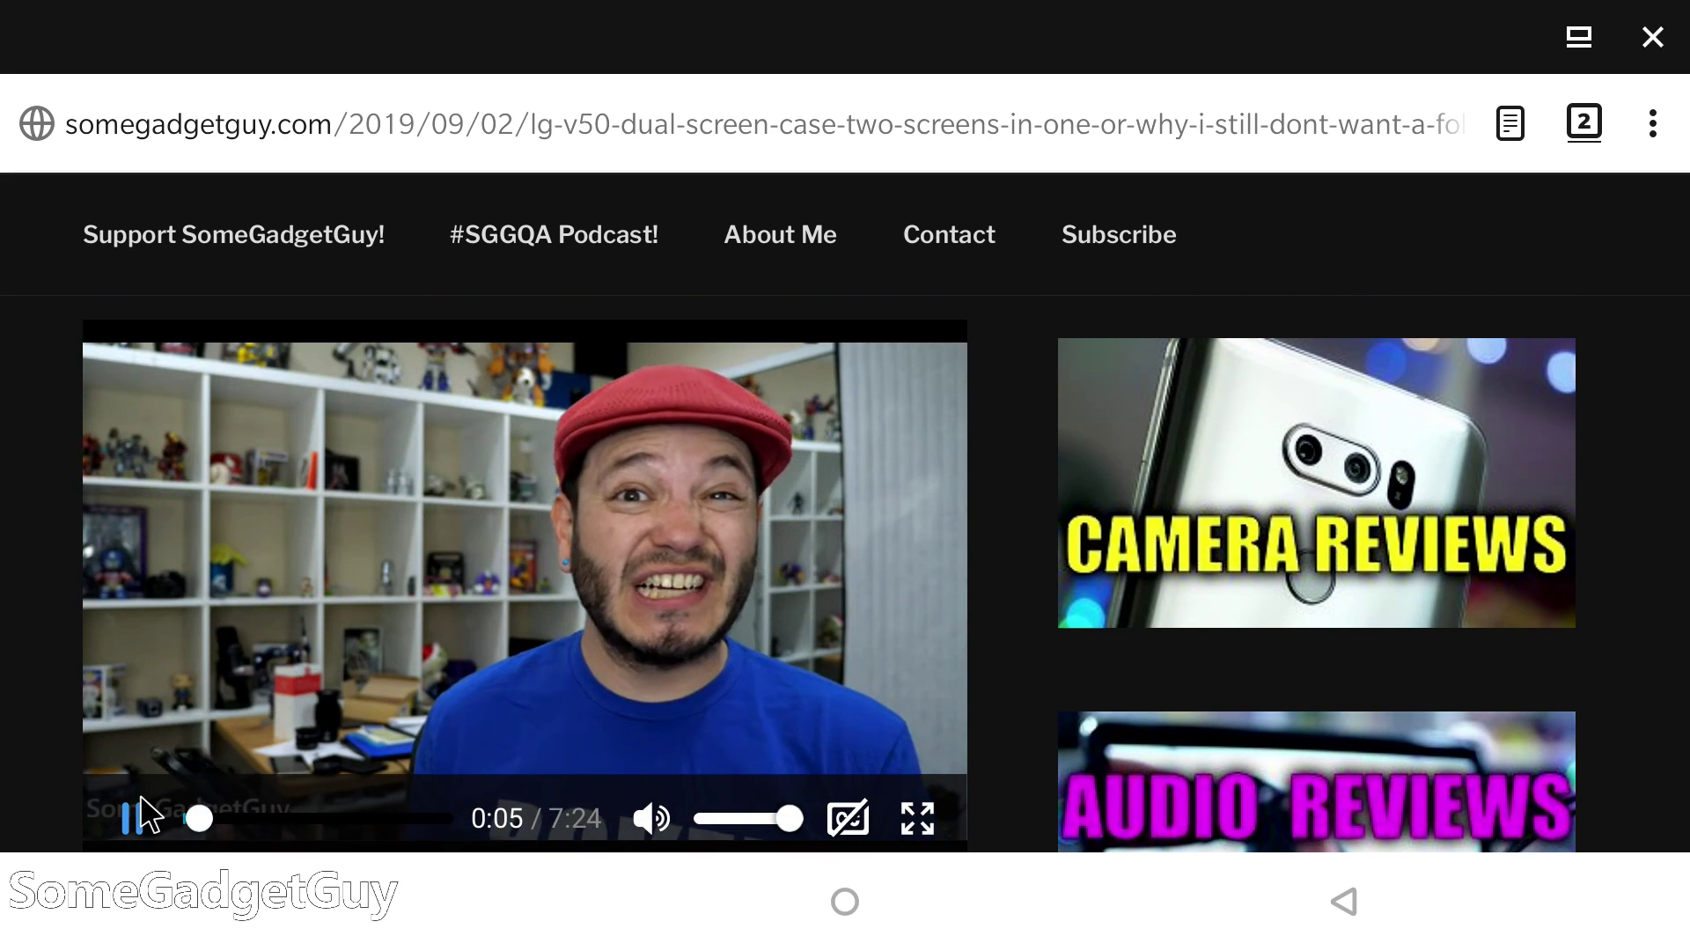
{"action": "left_click", "coordinate": [133, 815]}
- Toggle Firefox between floating and full screen three times, close it, and move Excel left
{"action": "left_click", "coordinate": [1580, 36]}
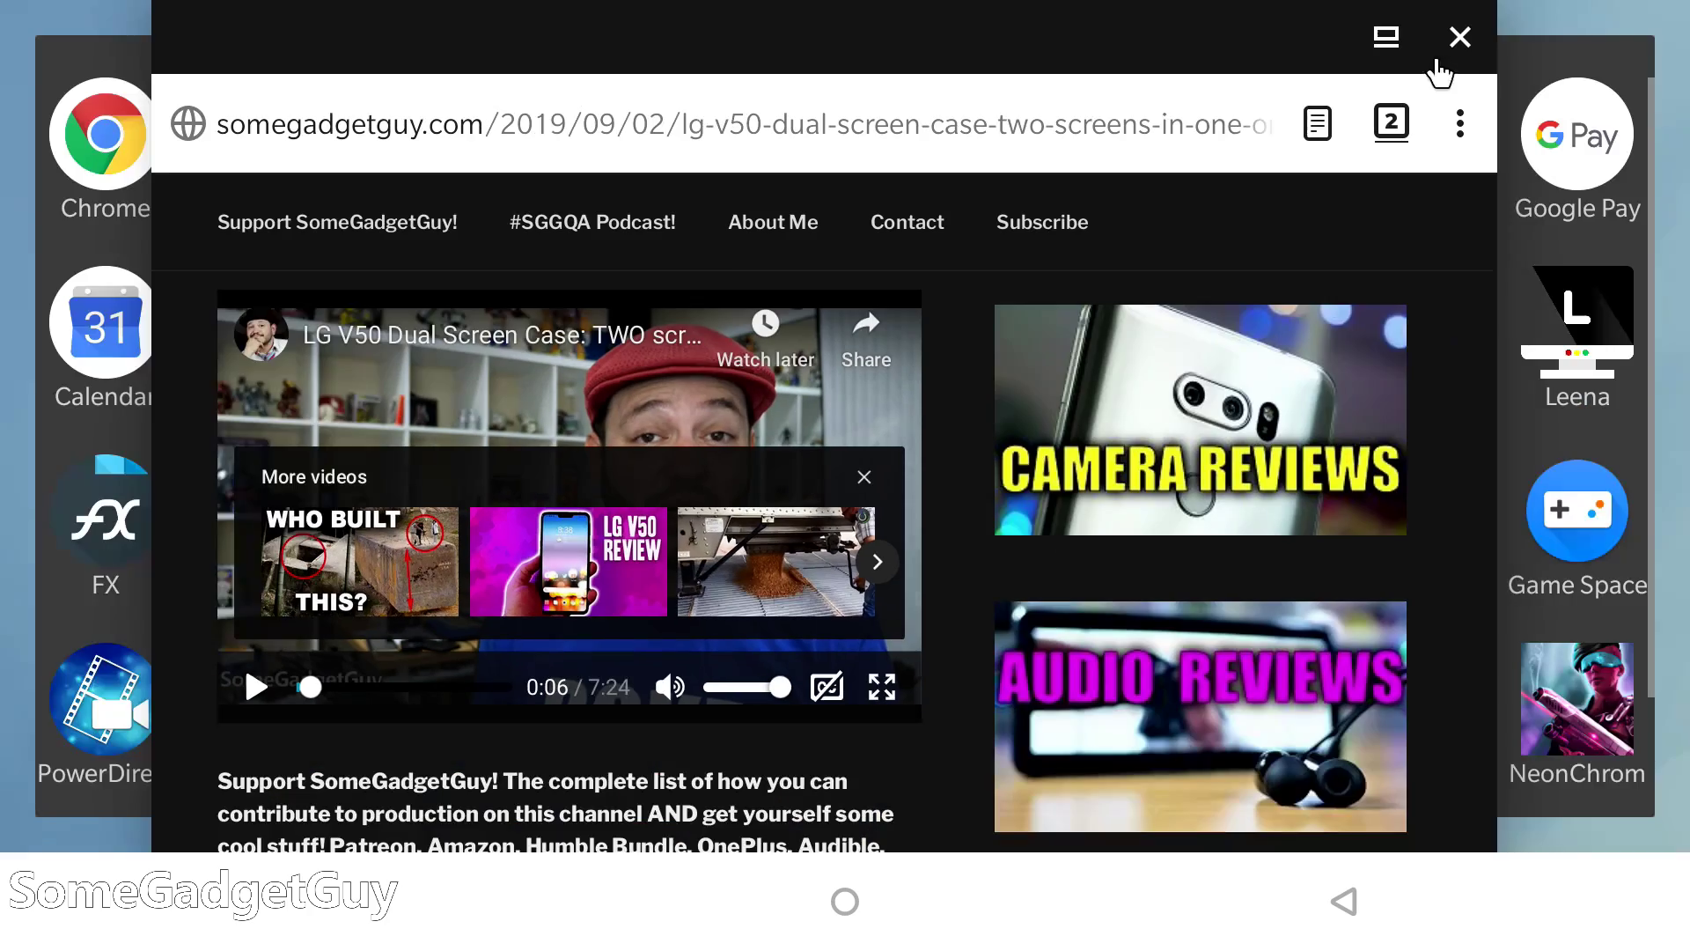
{"action": "left_click", "coordinate": [1396, 51]}
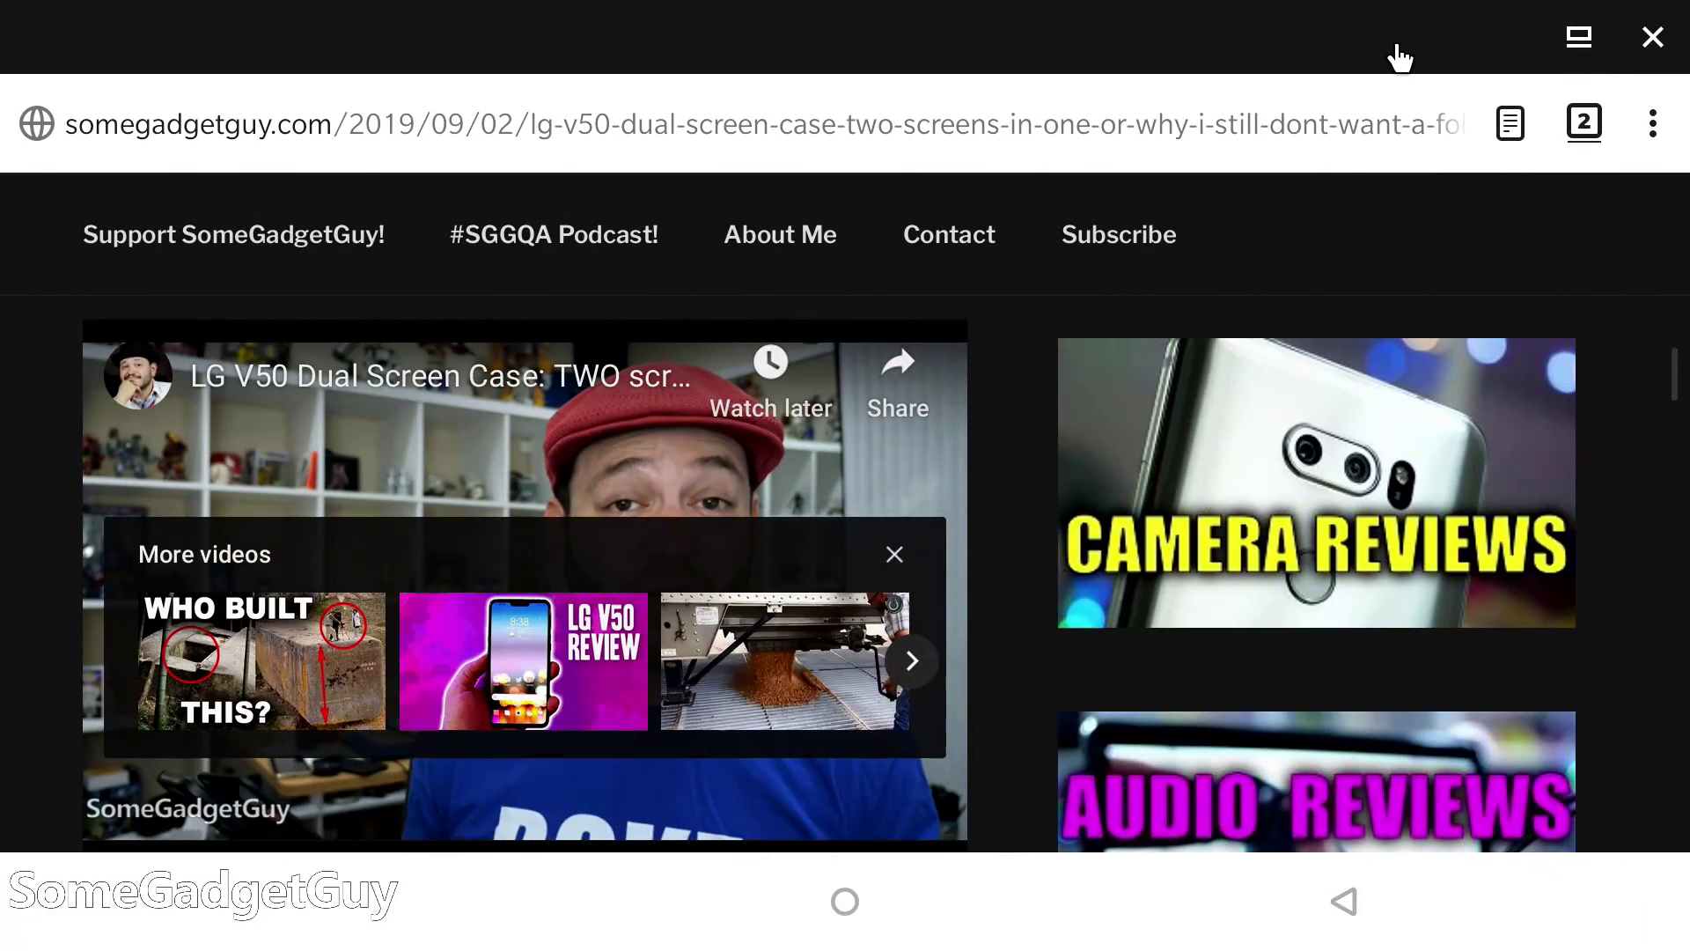
{"action": "left_click", "coordinate": [1580, 43]}
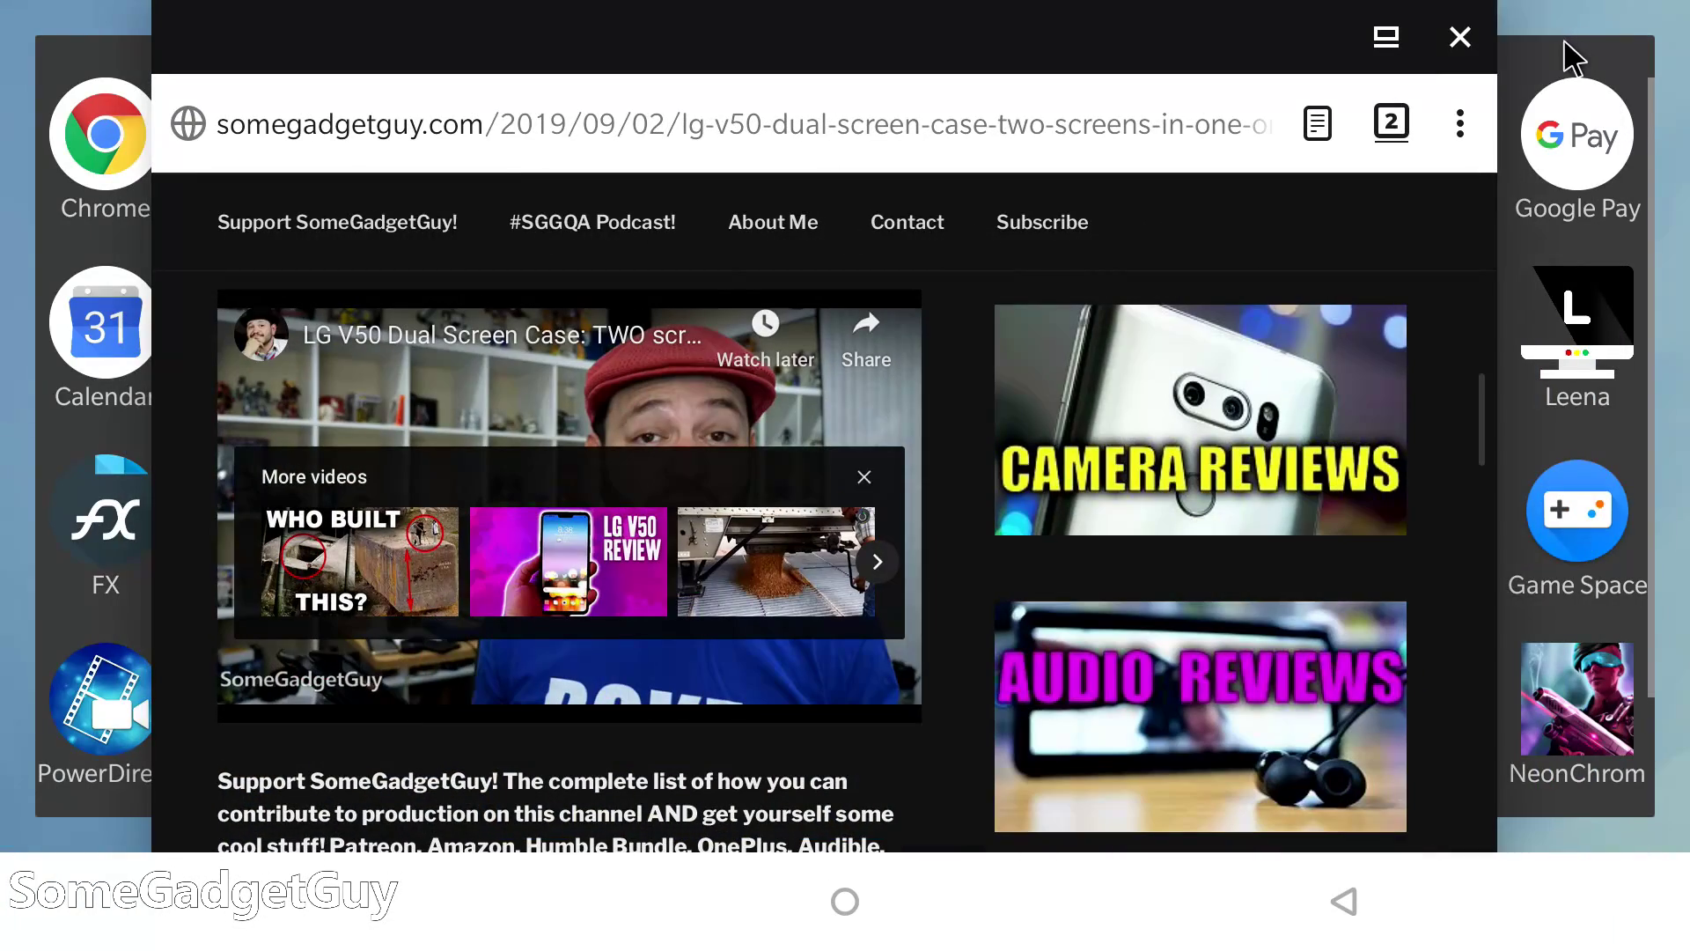
{"action": "left_click", "coordinate": [1382, 42]}
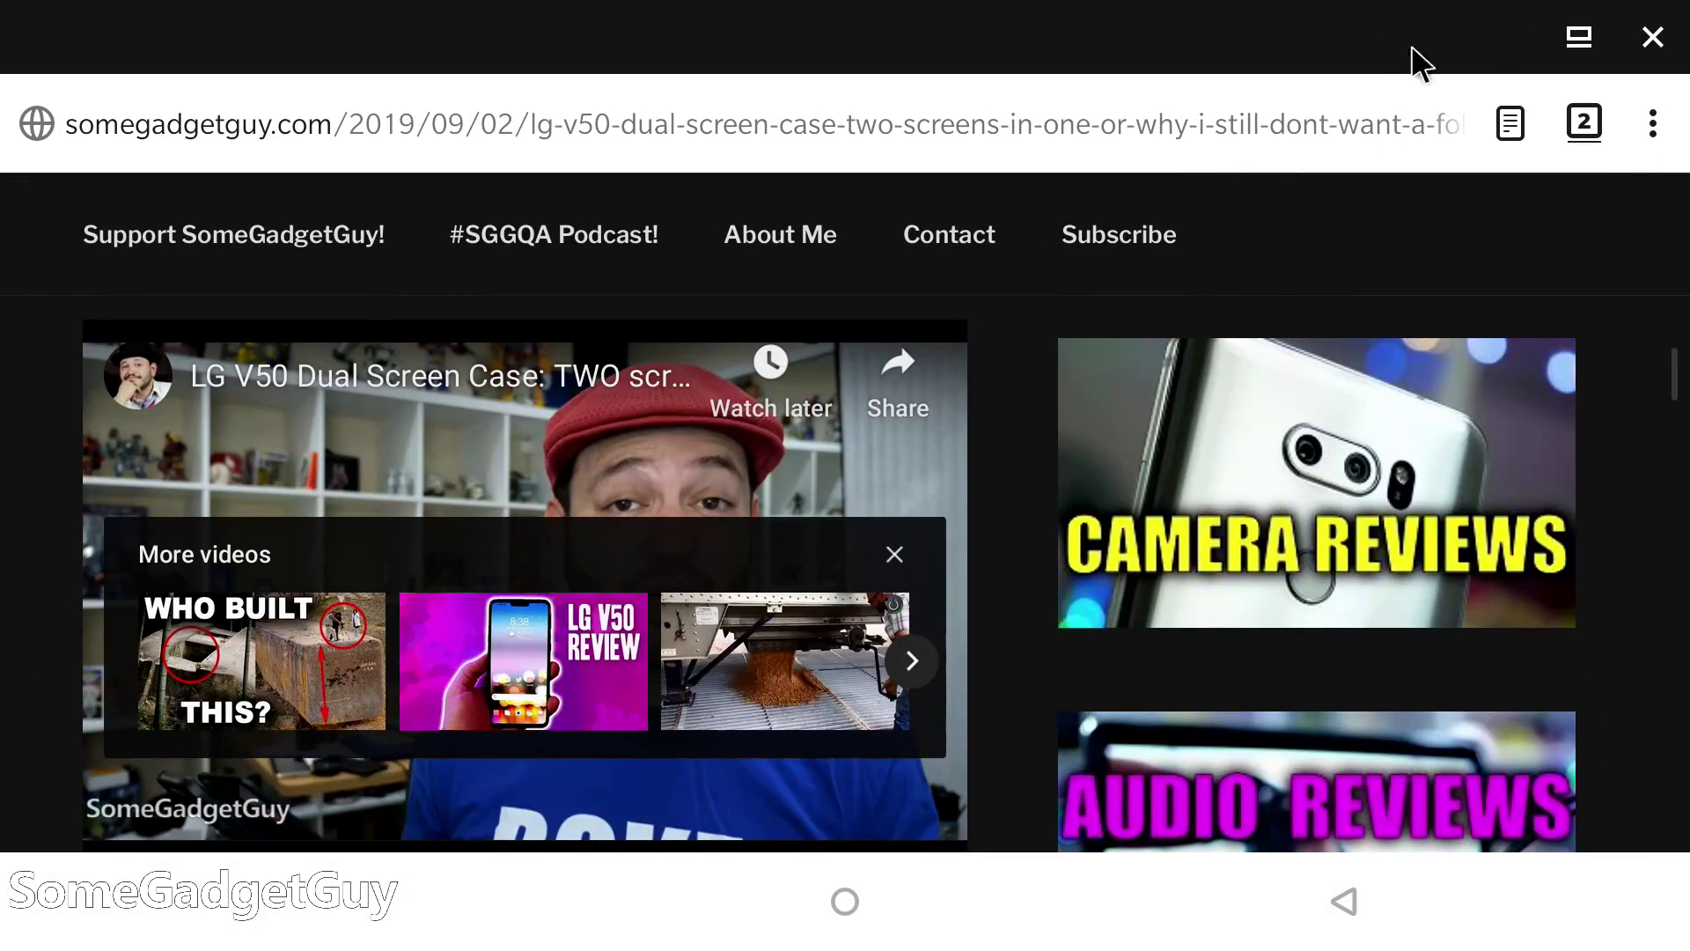
{"action": "left_click", "coordinate": [1579, 39]}
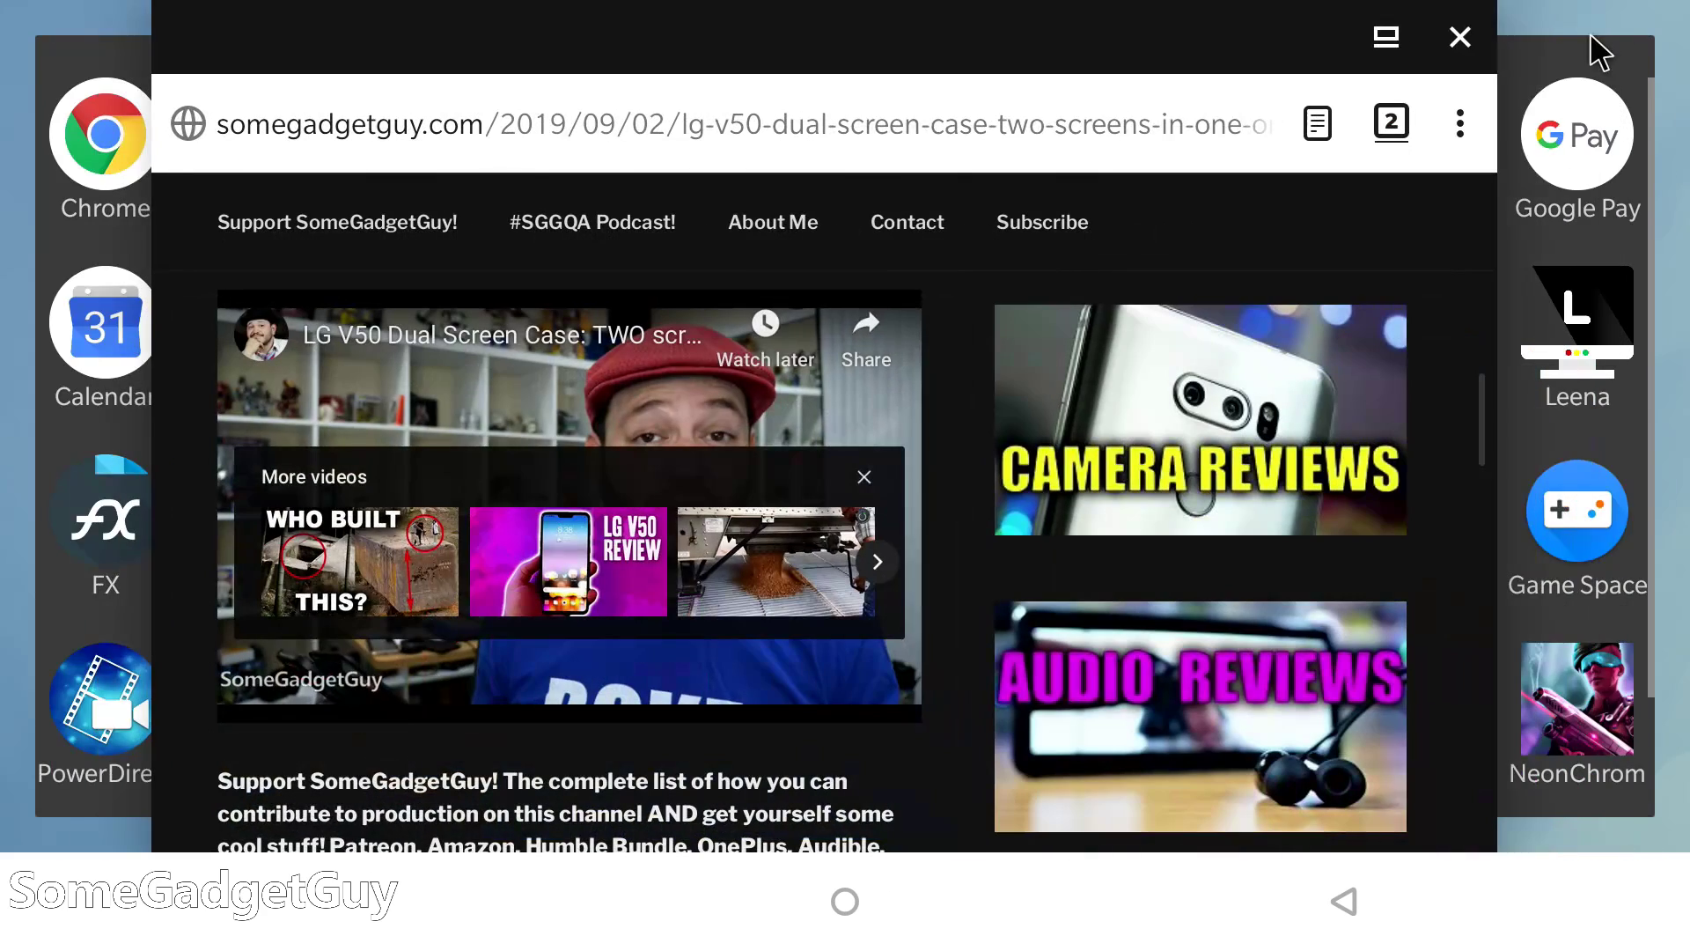
{"action": "left_click", "coordinate": [1385, 42]}
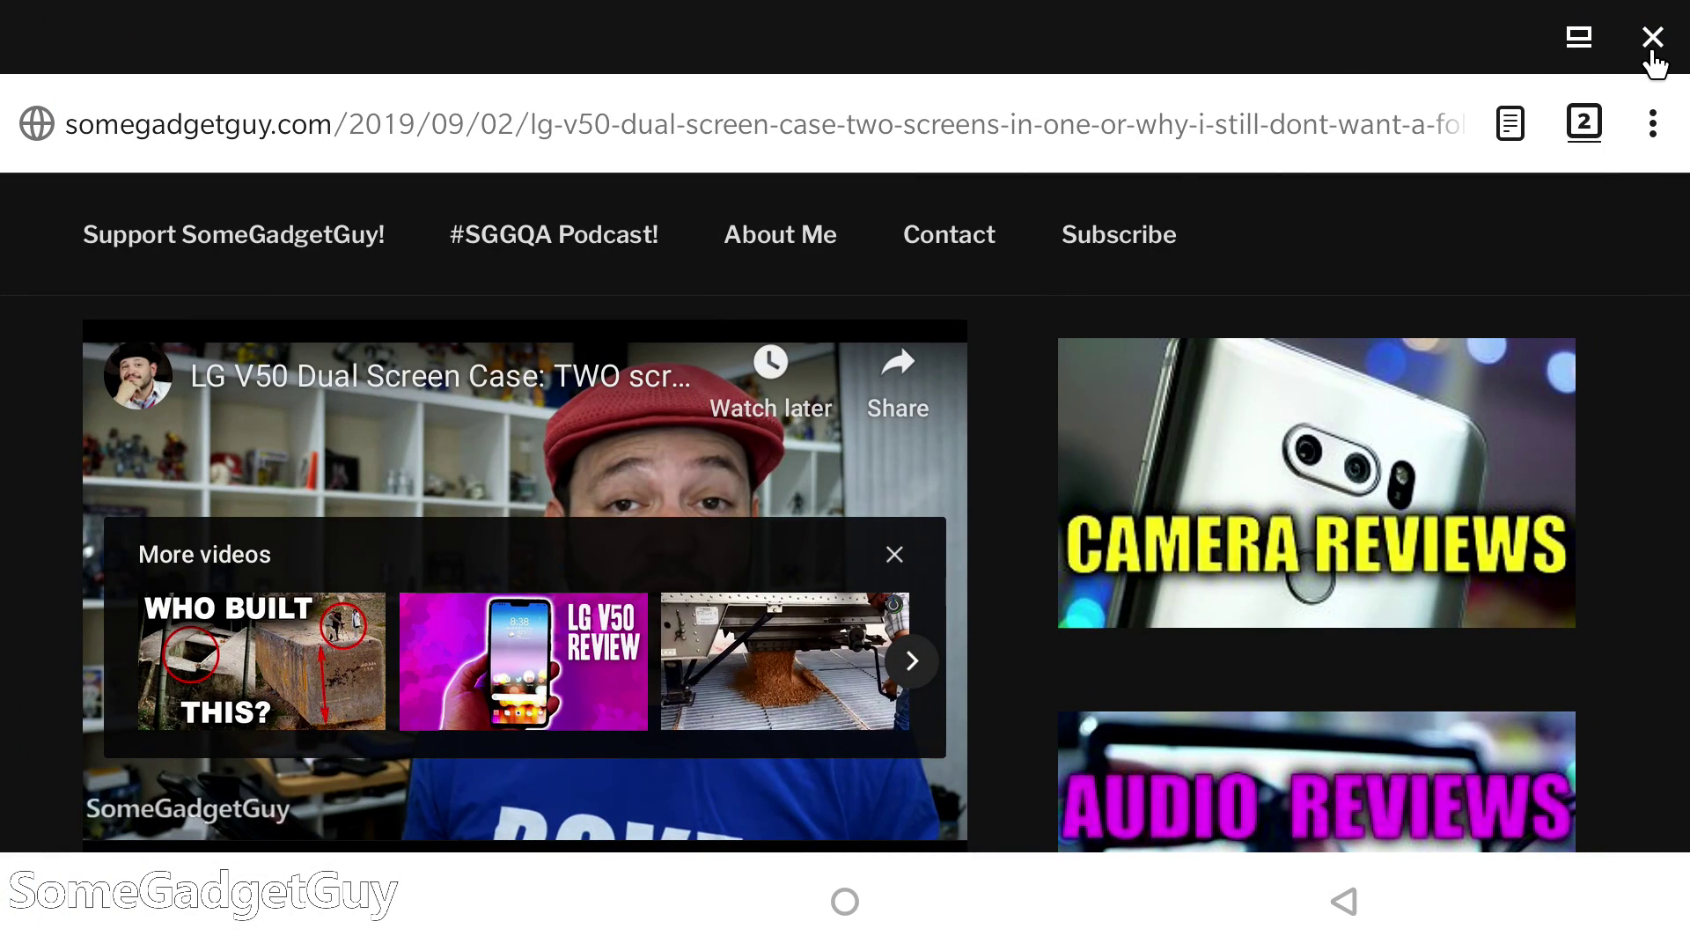
{"action": "left_click", "coordinate": [1653, 38]}
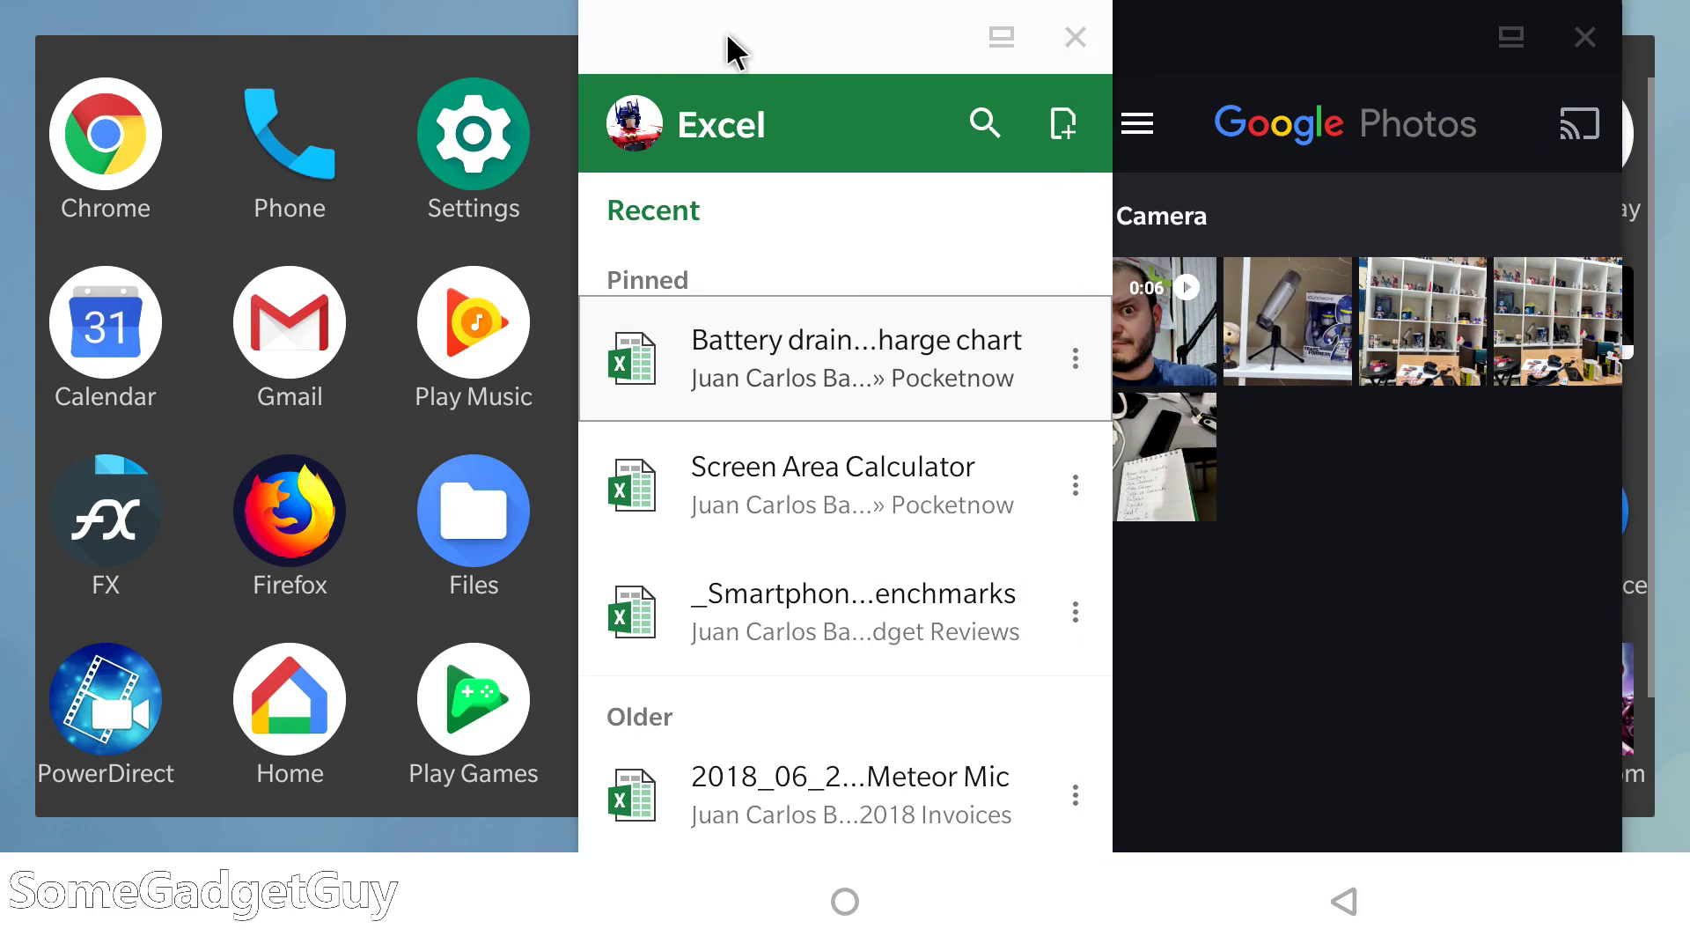
{"action": "left_click_drag", "start_coordinate": [728, 53], "coordinate": [452, 49]}
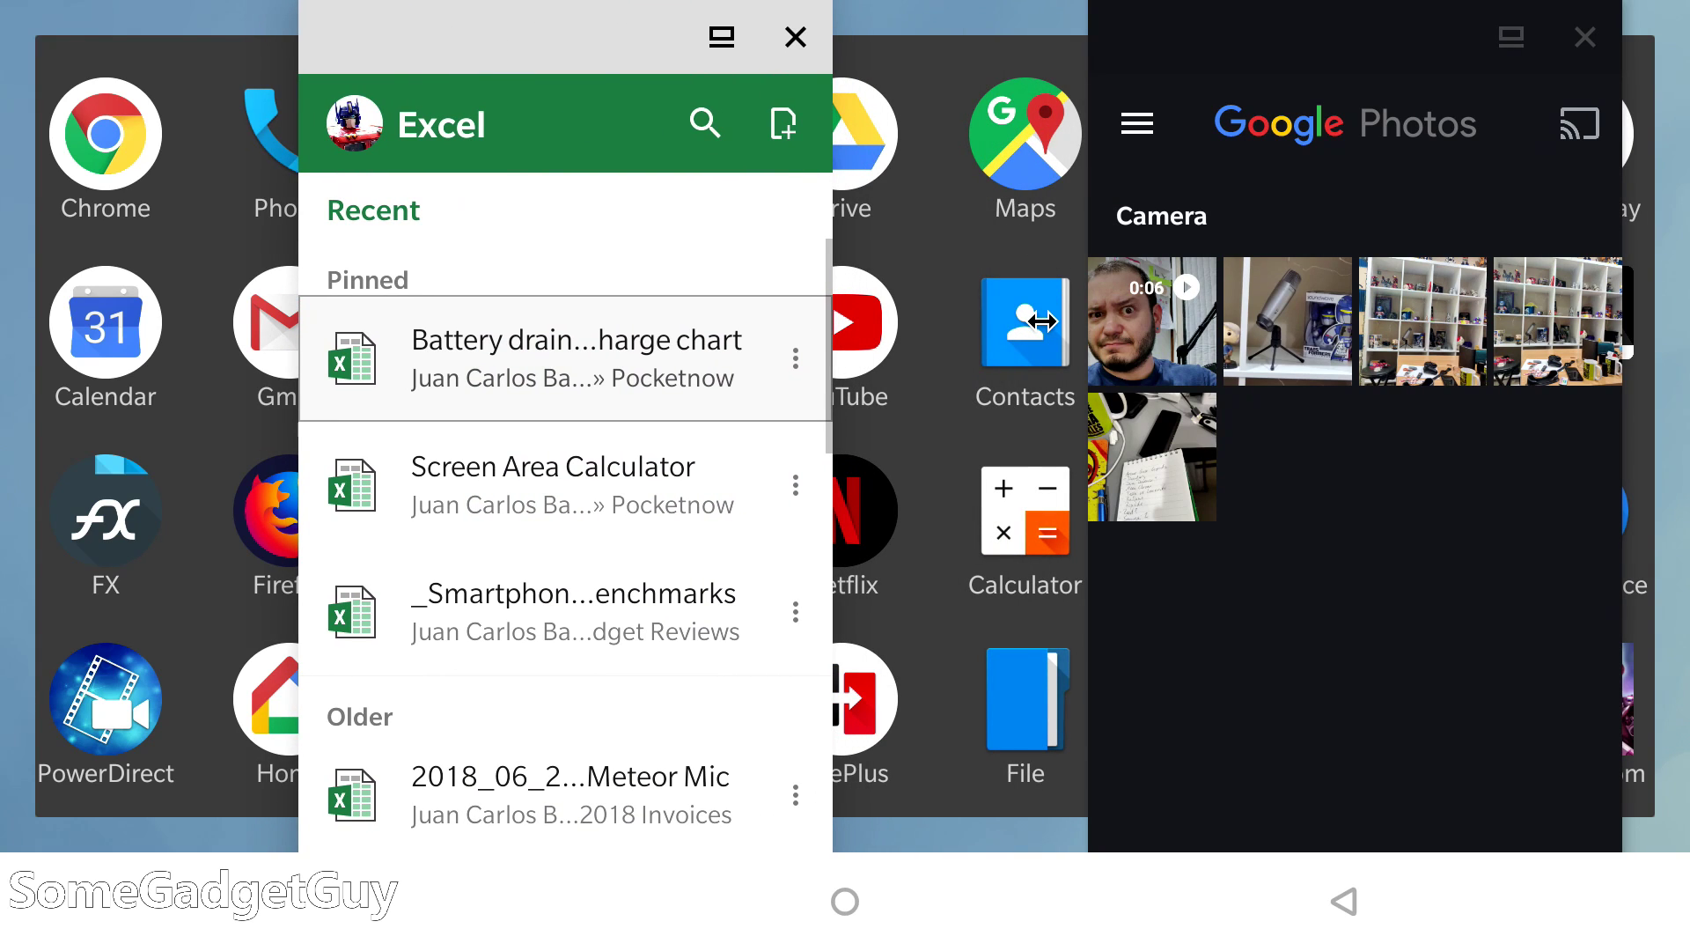
- Close Google Photos, open _Smartphone Benchmarks from Excel's Recent list, and maximize it
{"action": "left_click", "coordinate": [1593, 51]}
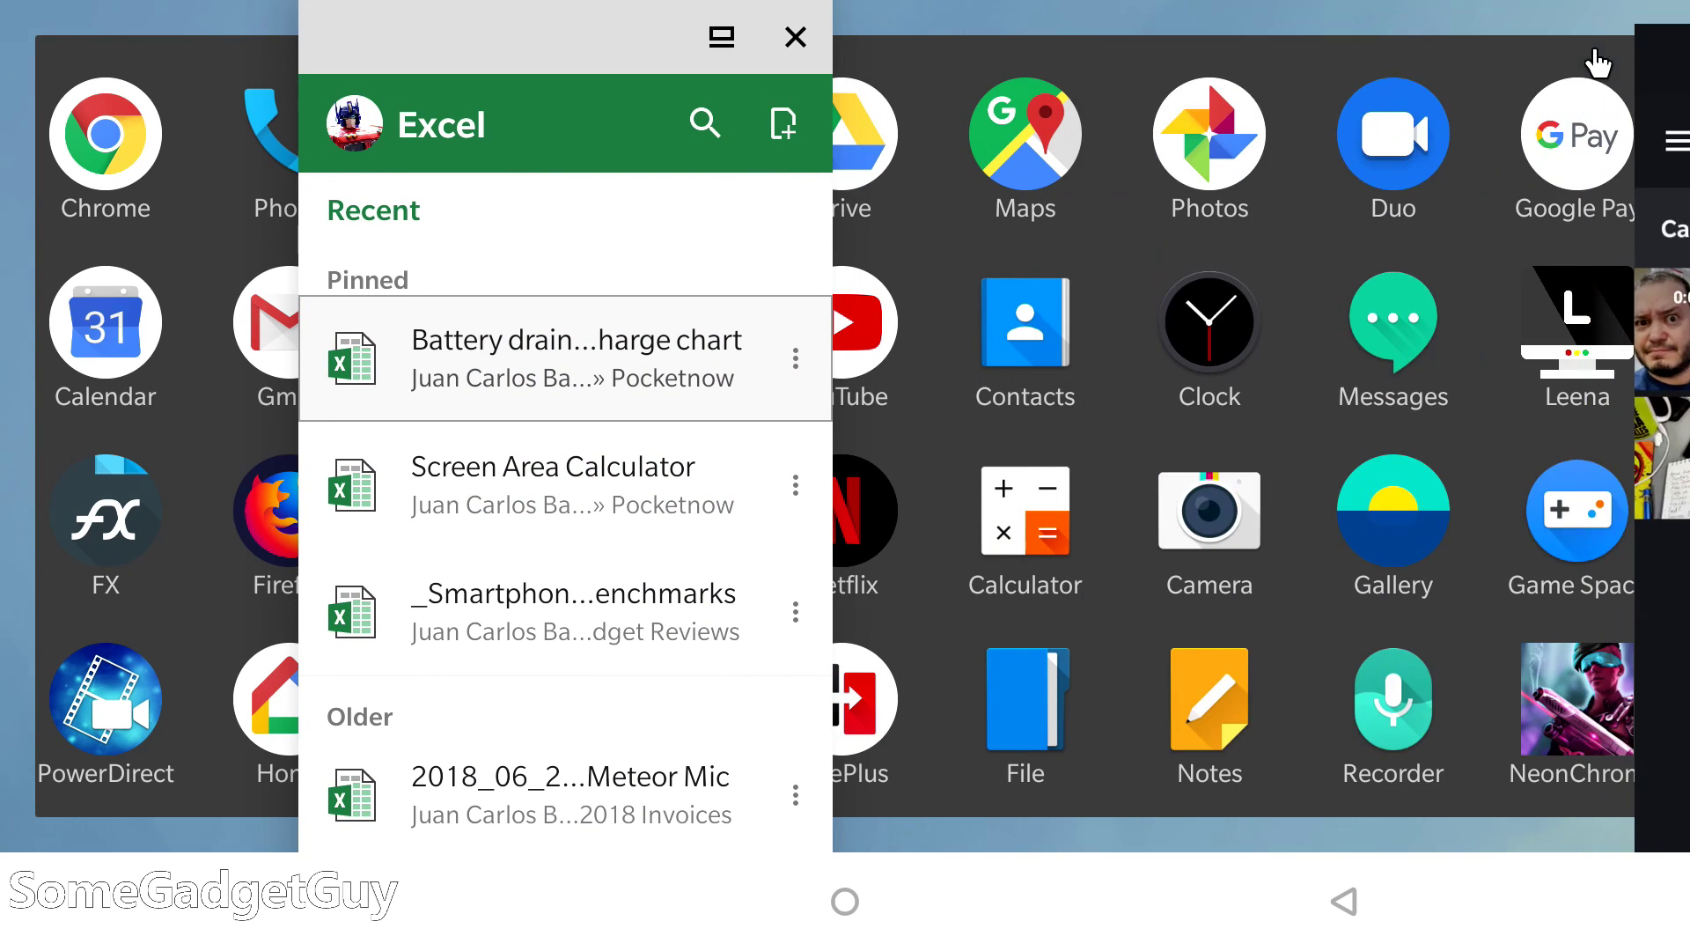
{"action": "scroll", "coordinate": [438, 627], "scroll_direction": "down", "scroll_amount": 3}
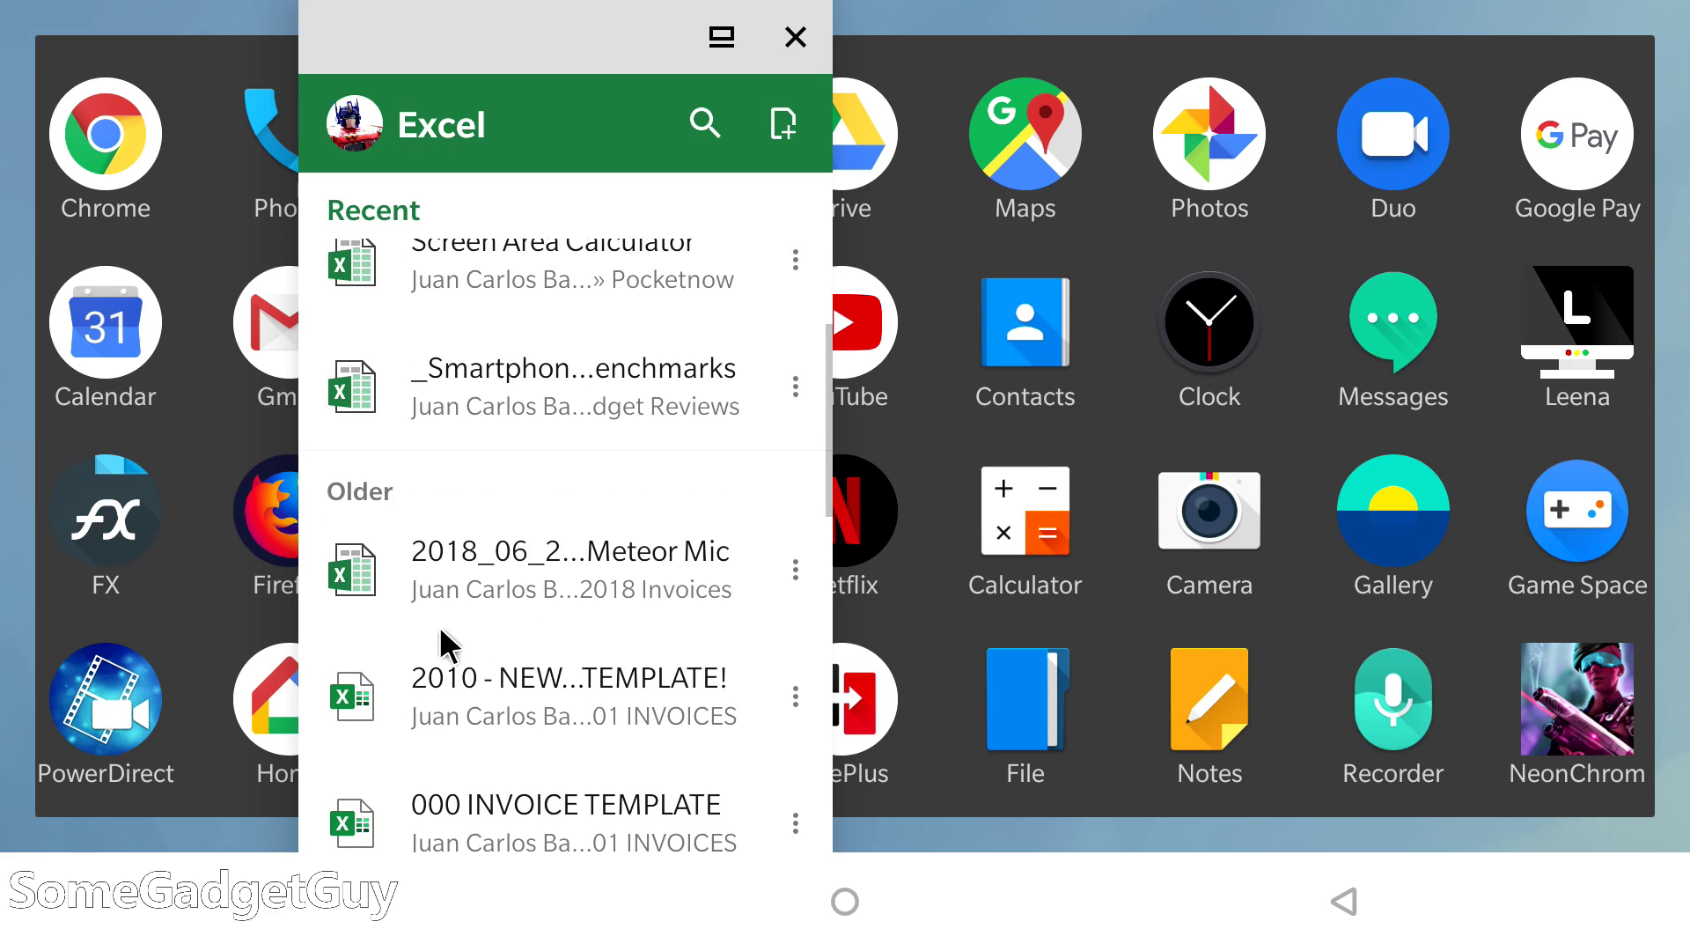
{"action": "scroll", "coordinate": [449, 643], "scroll_direction": "down", "scroll_amount": 2}
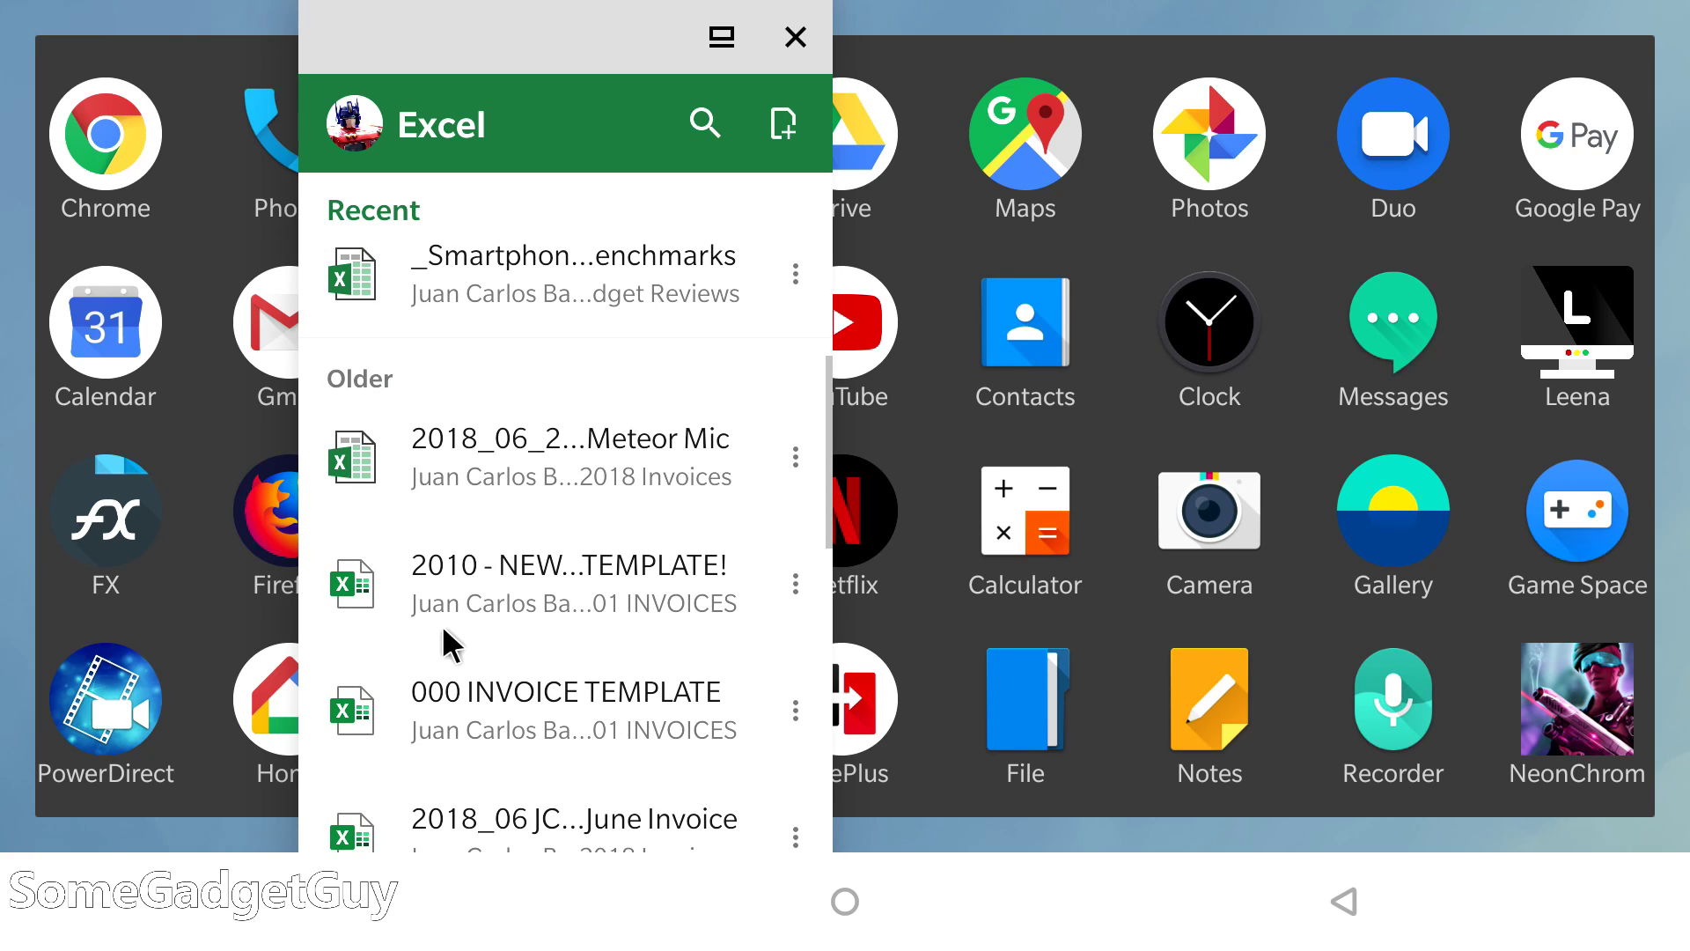
{"action": "scroll", "coordinate": [449, 629], "scroll_direction": "up", "scroll_amount": 3}
{"action": "left_click", "coordinate": [482, 486]}
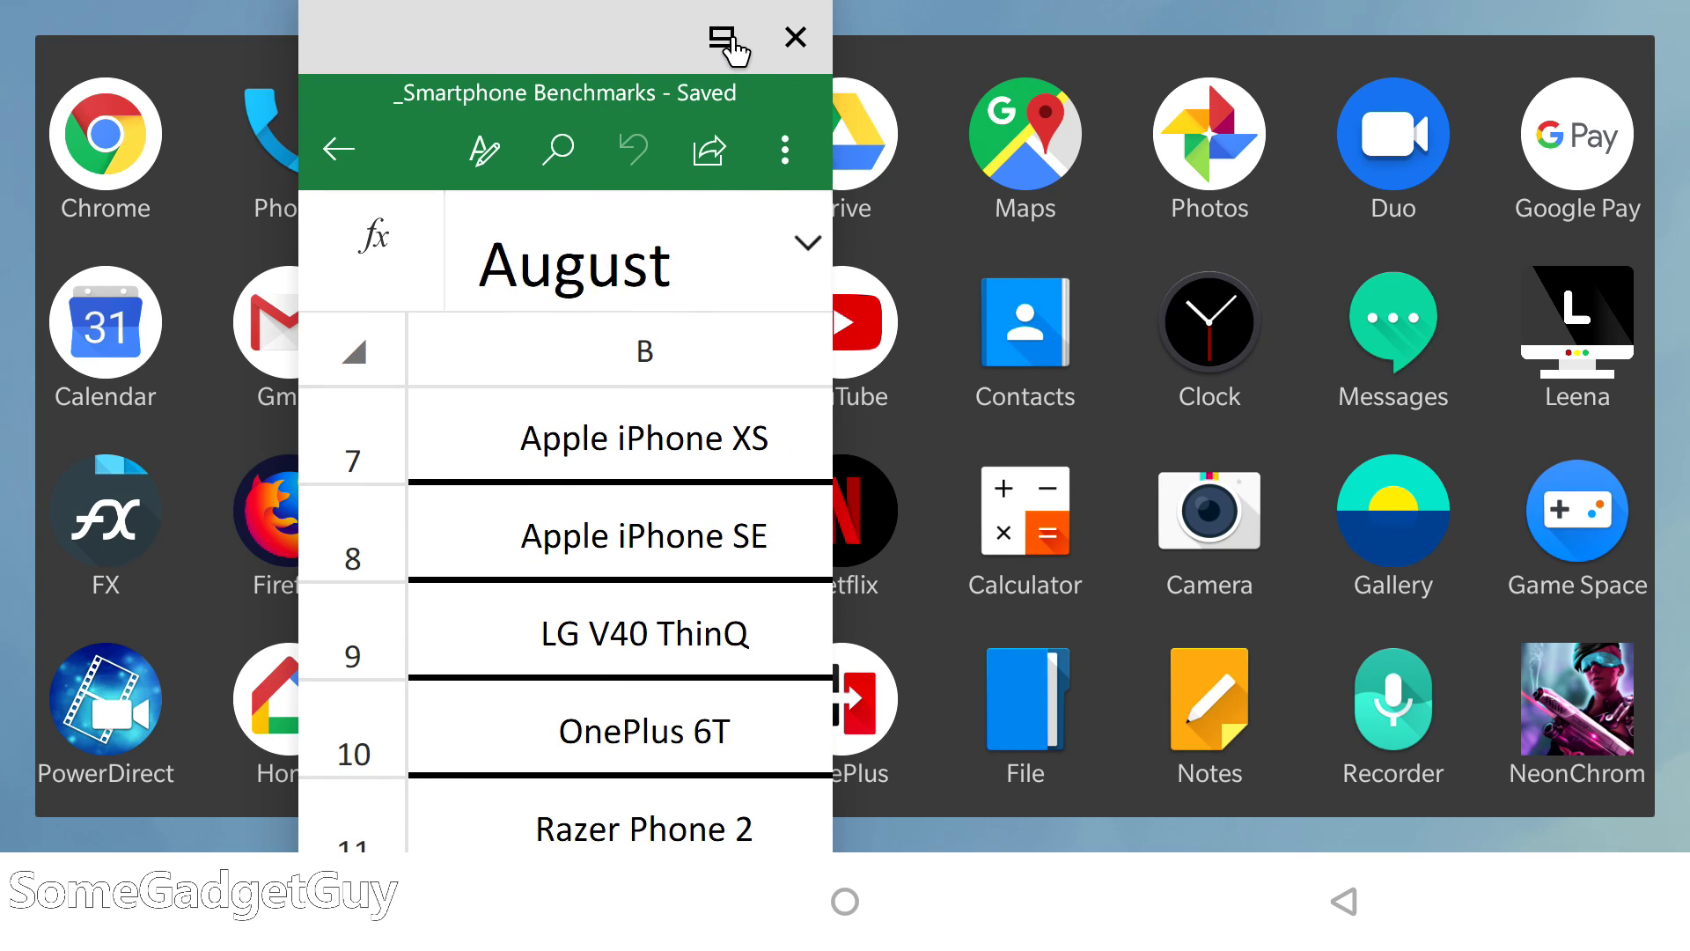
{"action": "left_click", "coordinate": [723, 39]}
- Scroll through the phone specs table, rows 2 to 21 from BlackBerry KEY2 to Sony XPERIA 1
{"action": "scroll", "coordinate": [1170, 506], "scroll_direction": "down", "scroll_amount": 5}
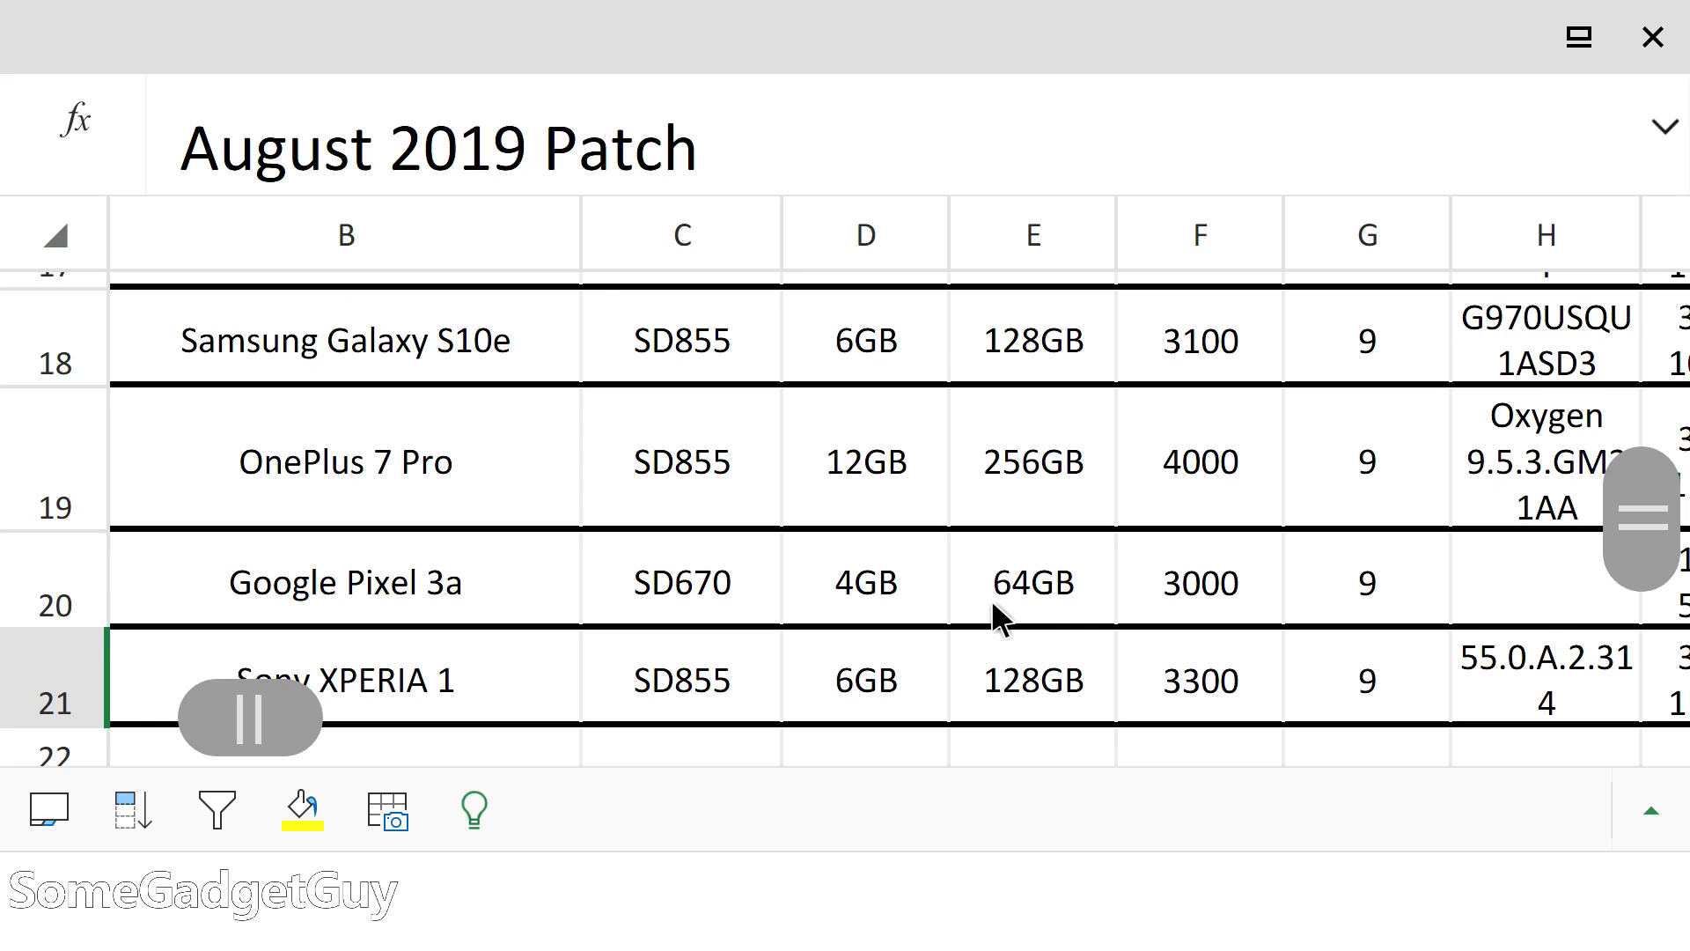
{"action": "scroll", "coordinate": [991, 598], "scroll_direction": "down", "scroll_amount": 3}
{"action": "scroll", "coordinate": [991, 599], "scroll_direction": "up", "scroll_amount": 2}
{"action": "scroll", "coordinate": [992, 599], "scroll_direction": "up", "scroll_amount": 5}
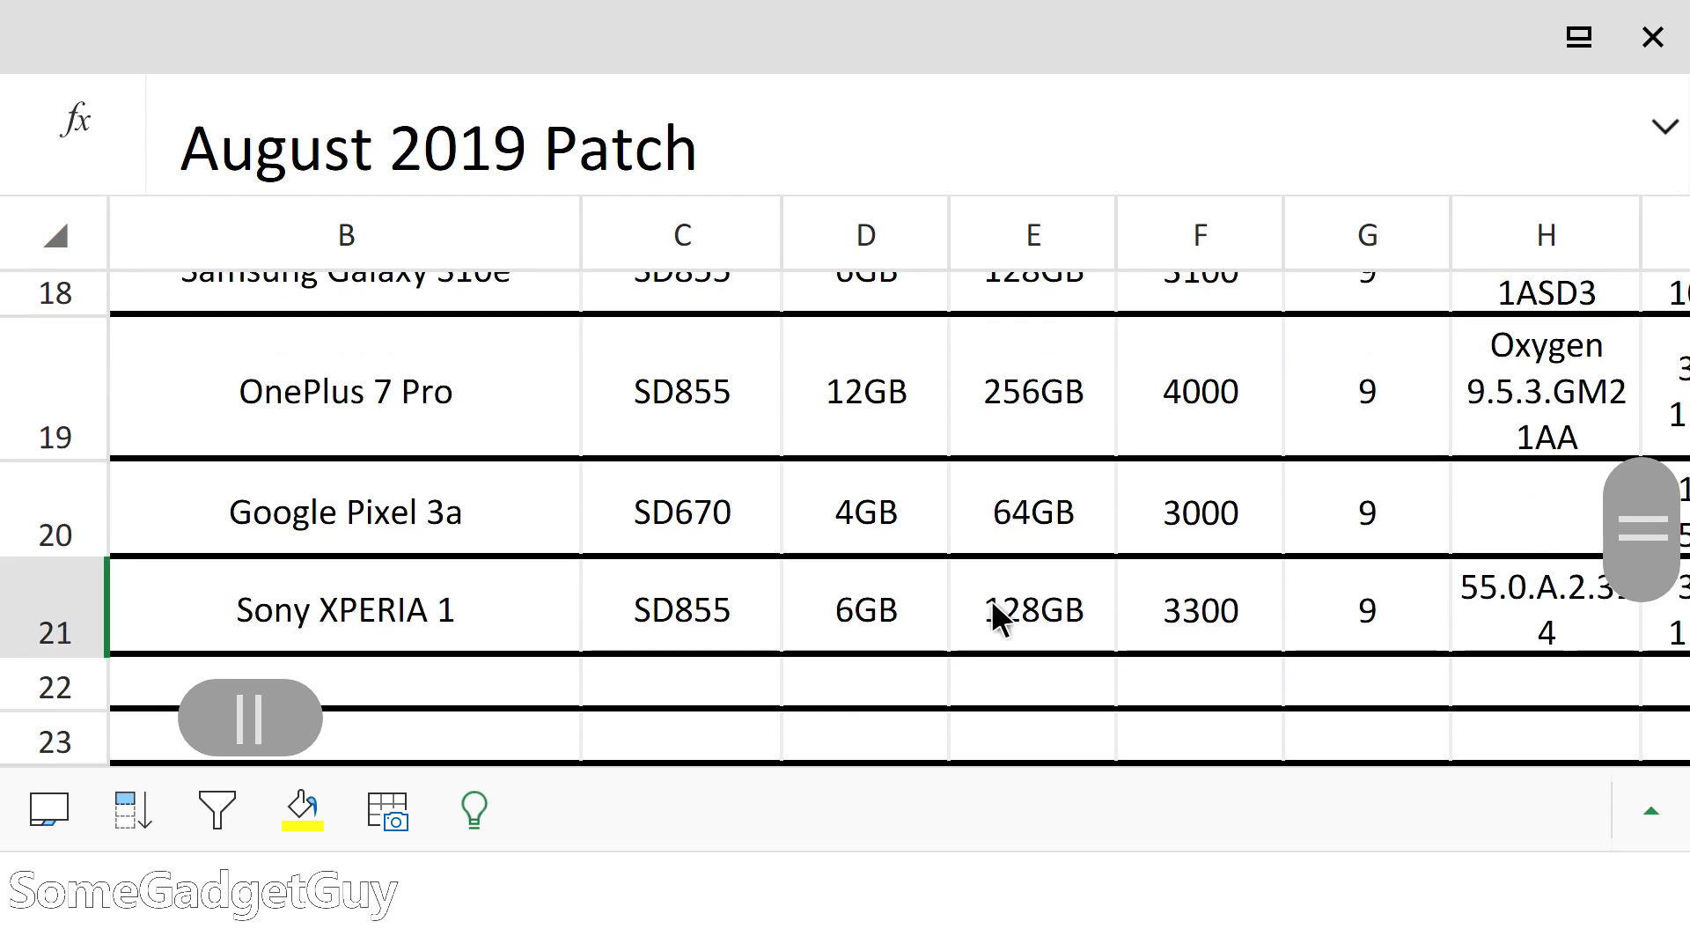
{"action": "scroll", "coordinate": [991, 600], "scroll_direction": "up", "scroll_amount": 3}
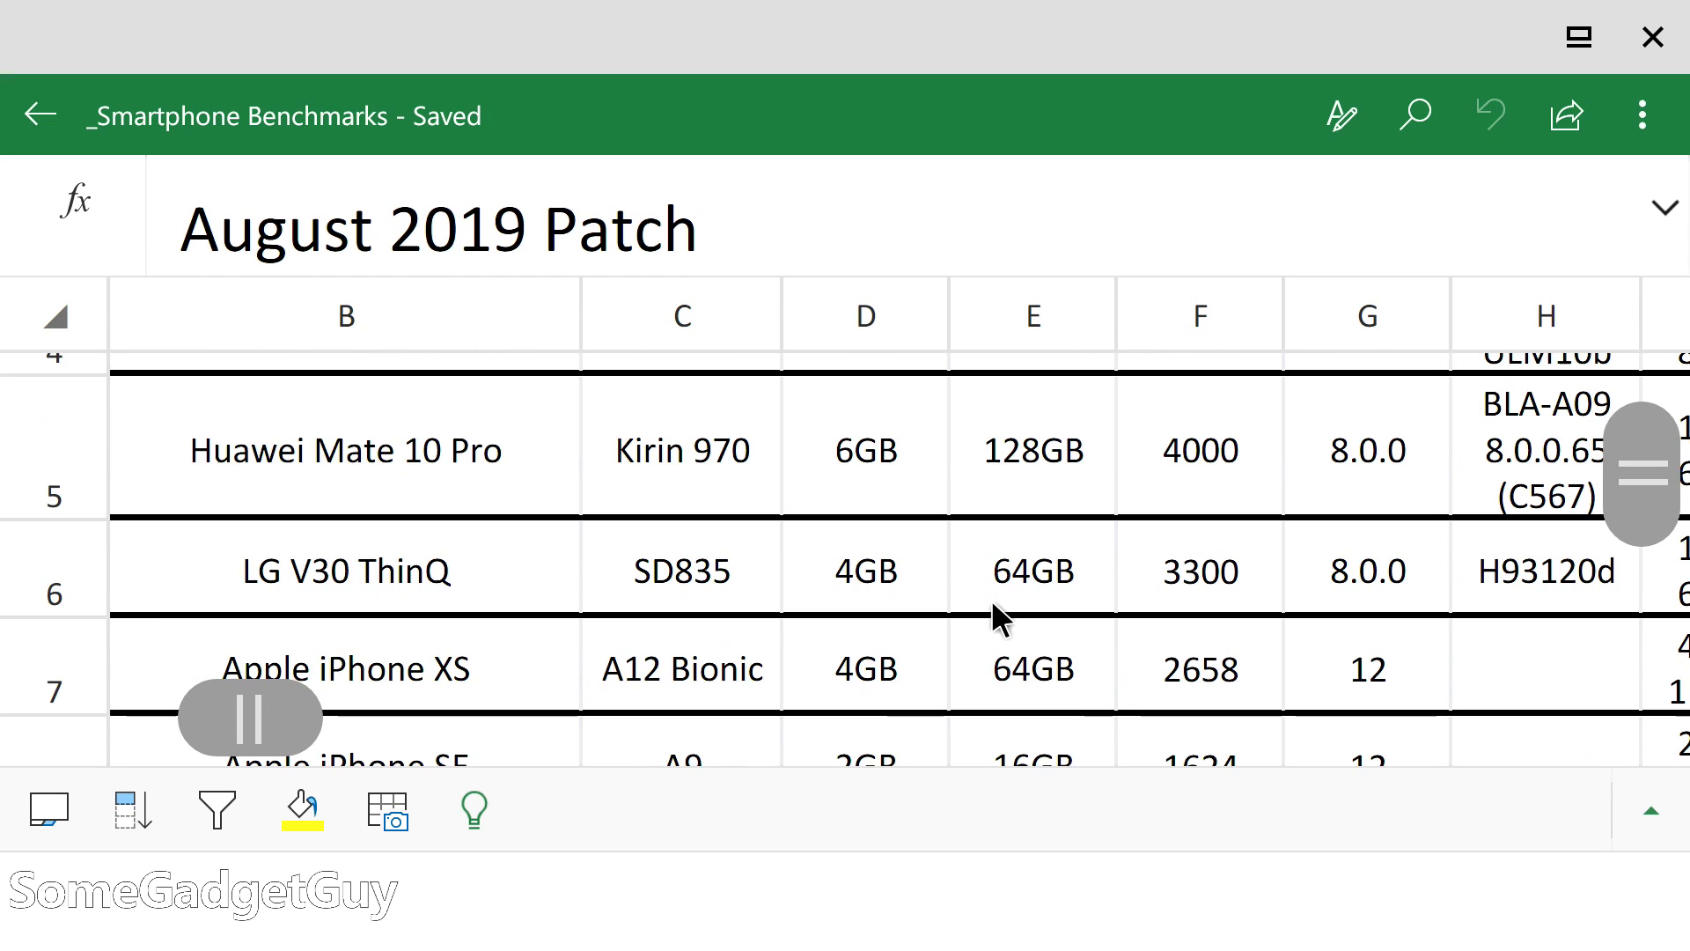
{"action": "scroll", "coordinate": [991, 598], "scroll_direction": "up", "scroll_amount": 2}
{"action": "scroll", "coordinate": [992, 599], "scroll_direction": "up", "scroll_amount": 1}
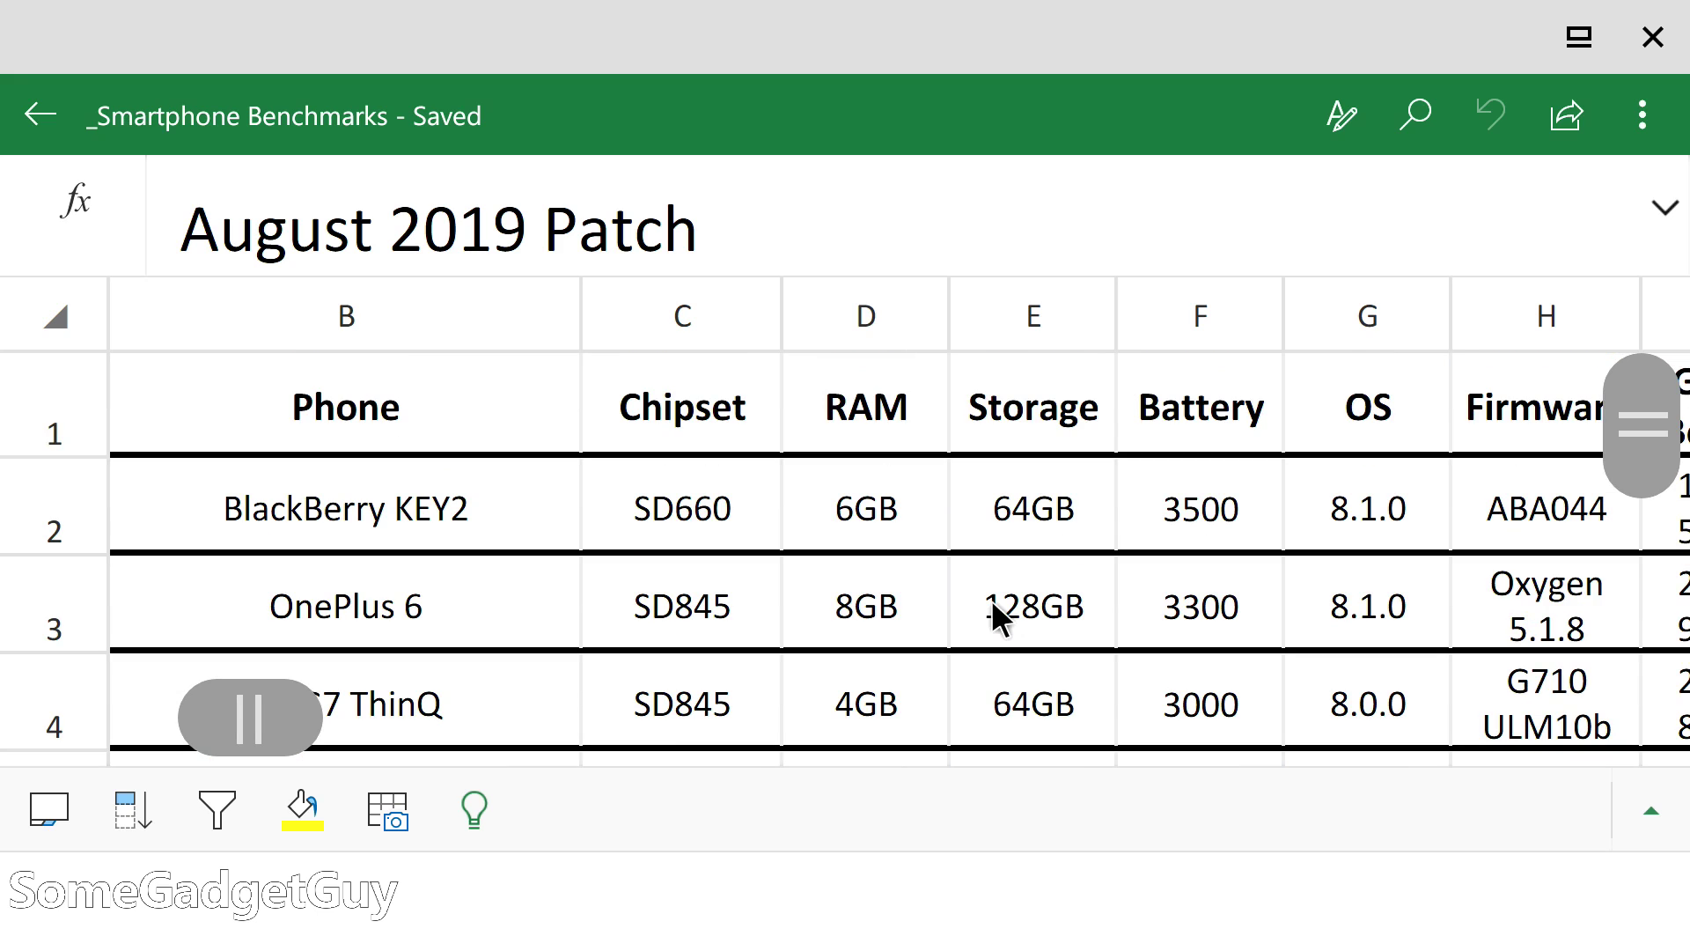
{"action": "scroll", "coordinate": [991, 600], "scroll_direction": "down", "scroll_amount": 2}
{"action": "scroll", "coordinate": [991, 600], "scroll_direction": "down", "scroll_amount": 4}
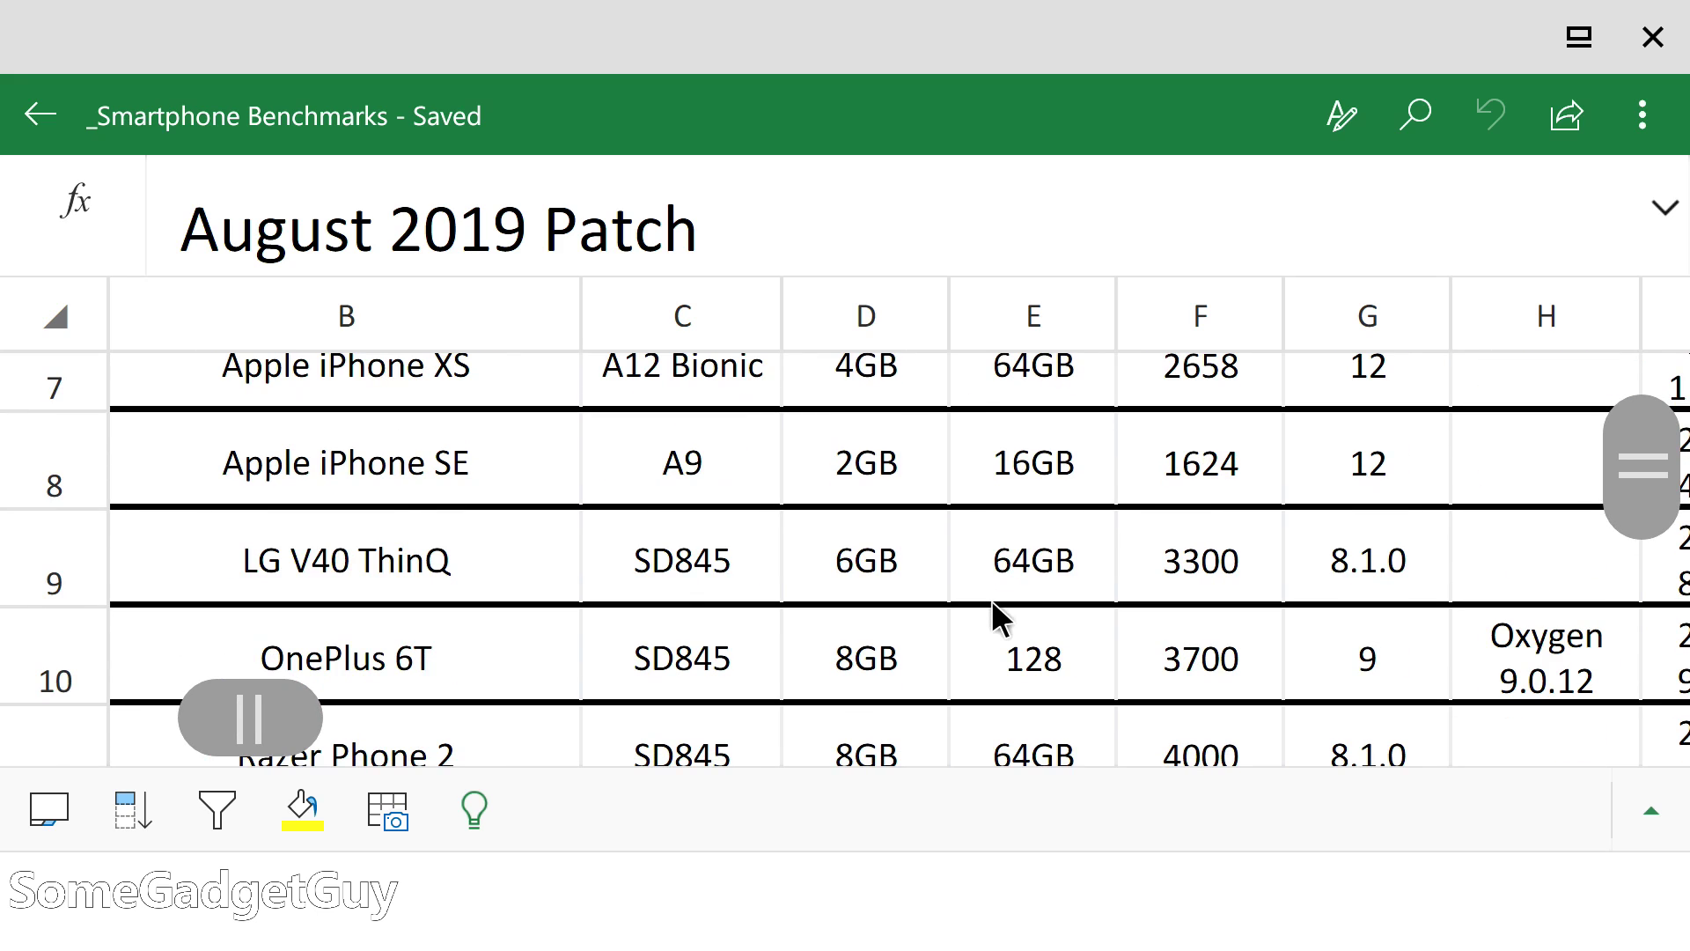
{"action": "scroll", "coordinate": [992, 599], "scroll_direction": "down", "scroll_amount": 3}
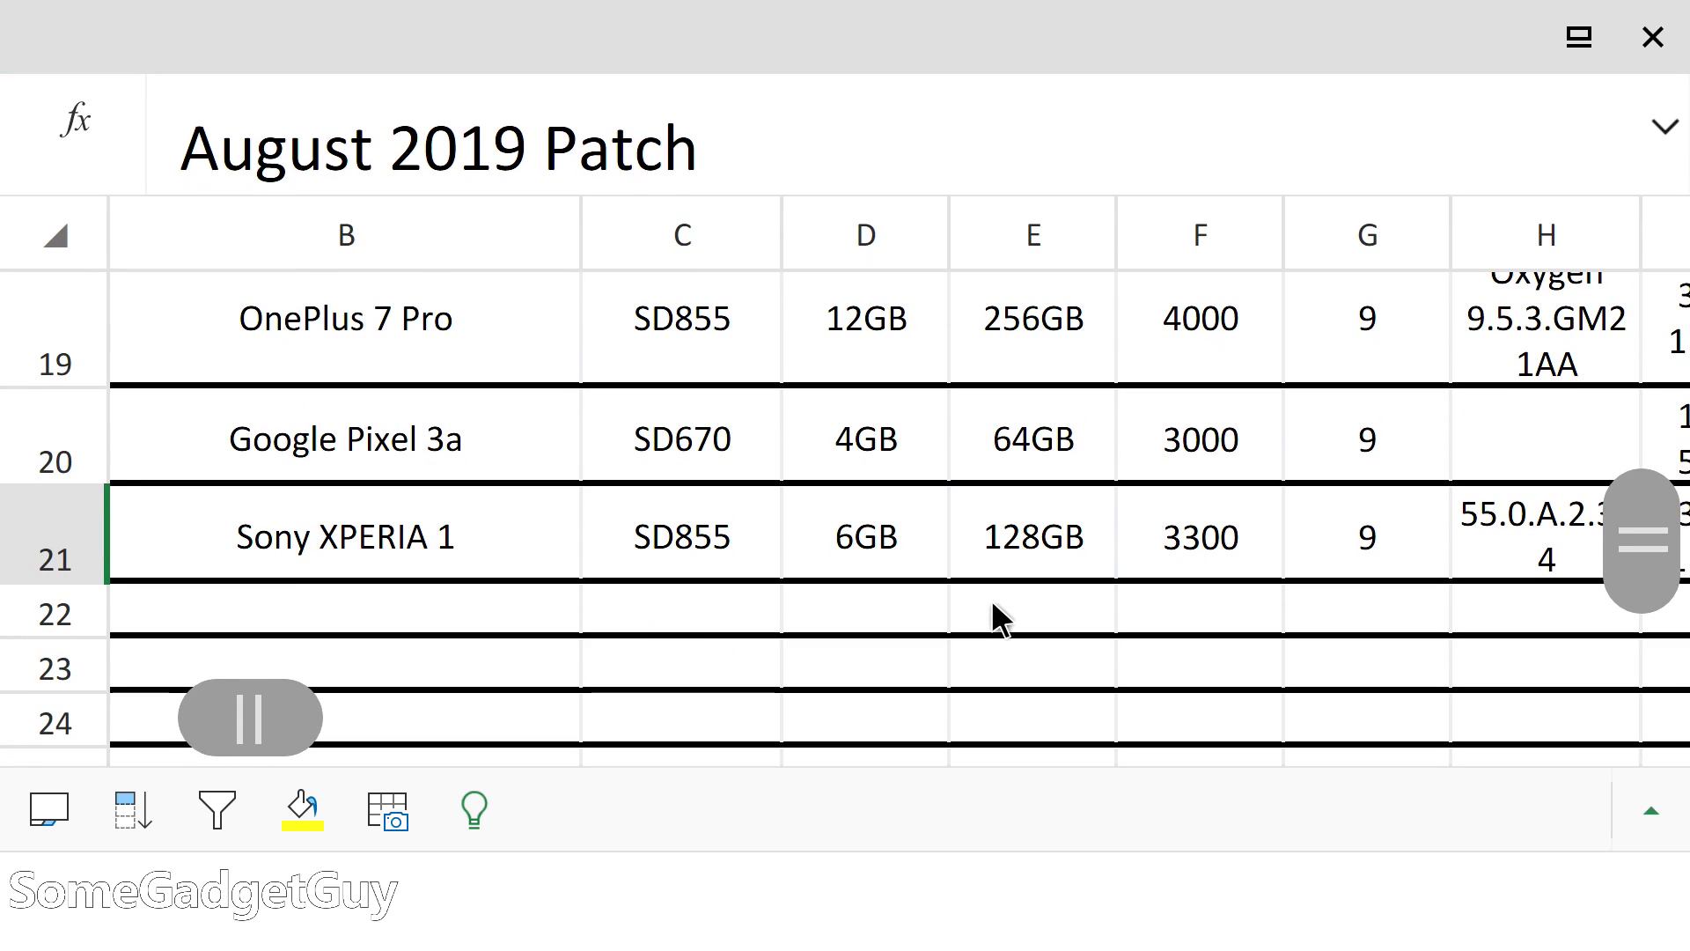
{"action": "scroll", "coordinate": [991, 598], "scroll_direction": "up", "scroll_amount": 2}
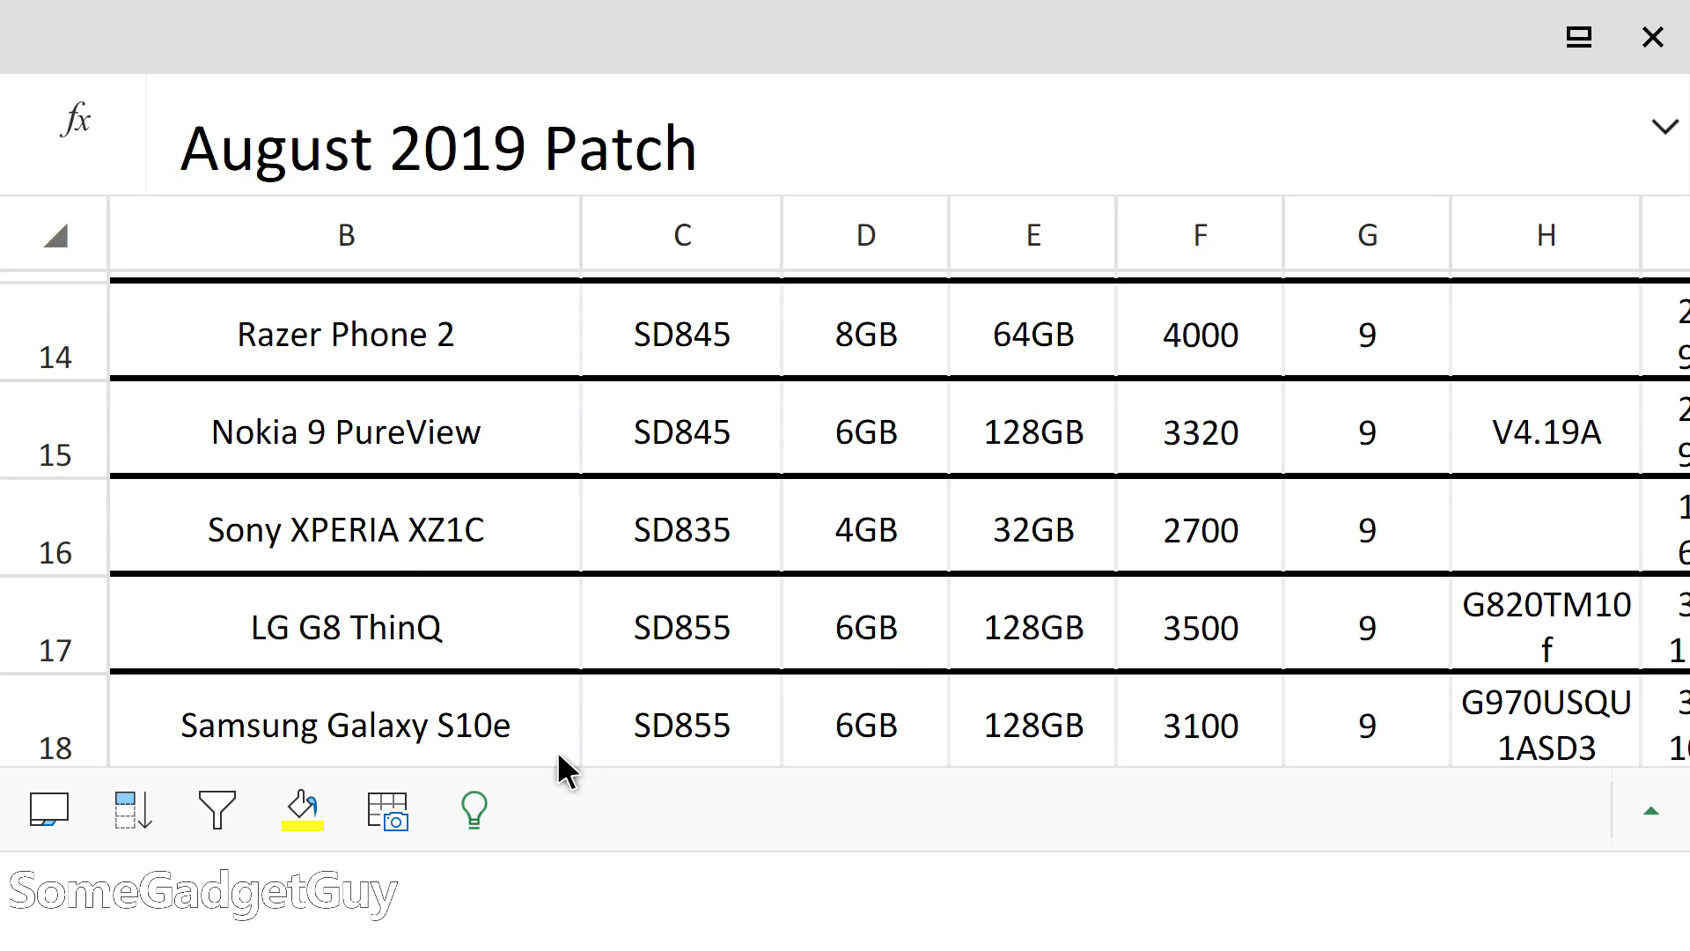
{"action": "left_click_drag", "start_coordinate": [682, 627], "coordinate": [889, 627]}
- Select cells B13 (Honor View 20), A17 (2019_03_29) and the LG G8 ThinQ model cell
{"action": "scroll", "coordinate": [963, 621], "scroll_direction": "down", "scroll_amount": 5}
{"action": "scroll", "coordinate": [963, 622], "scroll_direction": "up", "scroll_amount": 4}
{"action": "scroll", "coordinate": [963, 620], "scroll_direction": "up", "scroll_amount": 4}
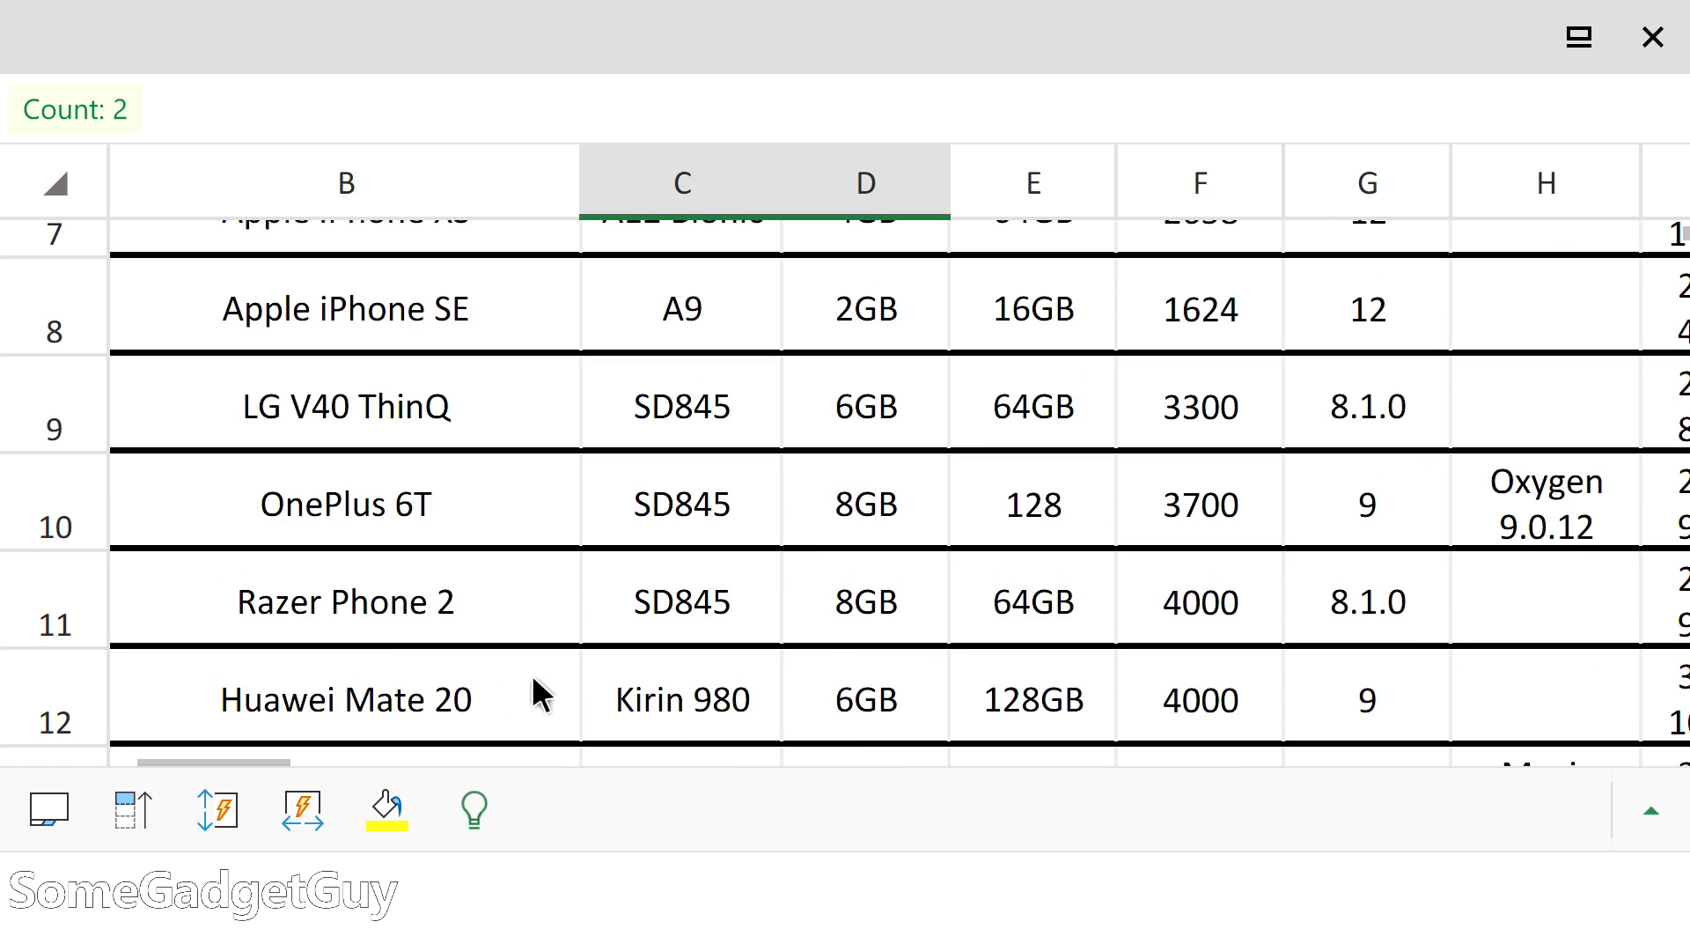
{"action": "left_click", "coordinate": [202, 759]}
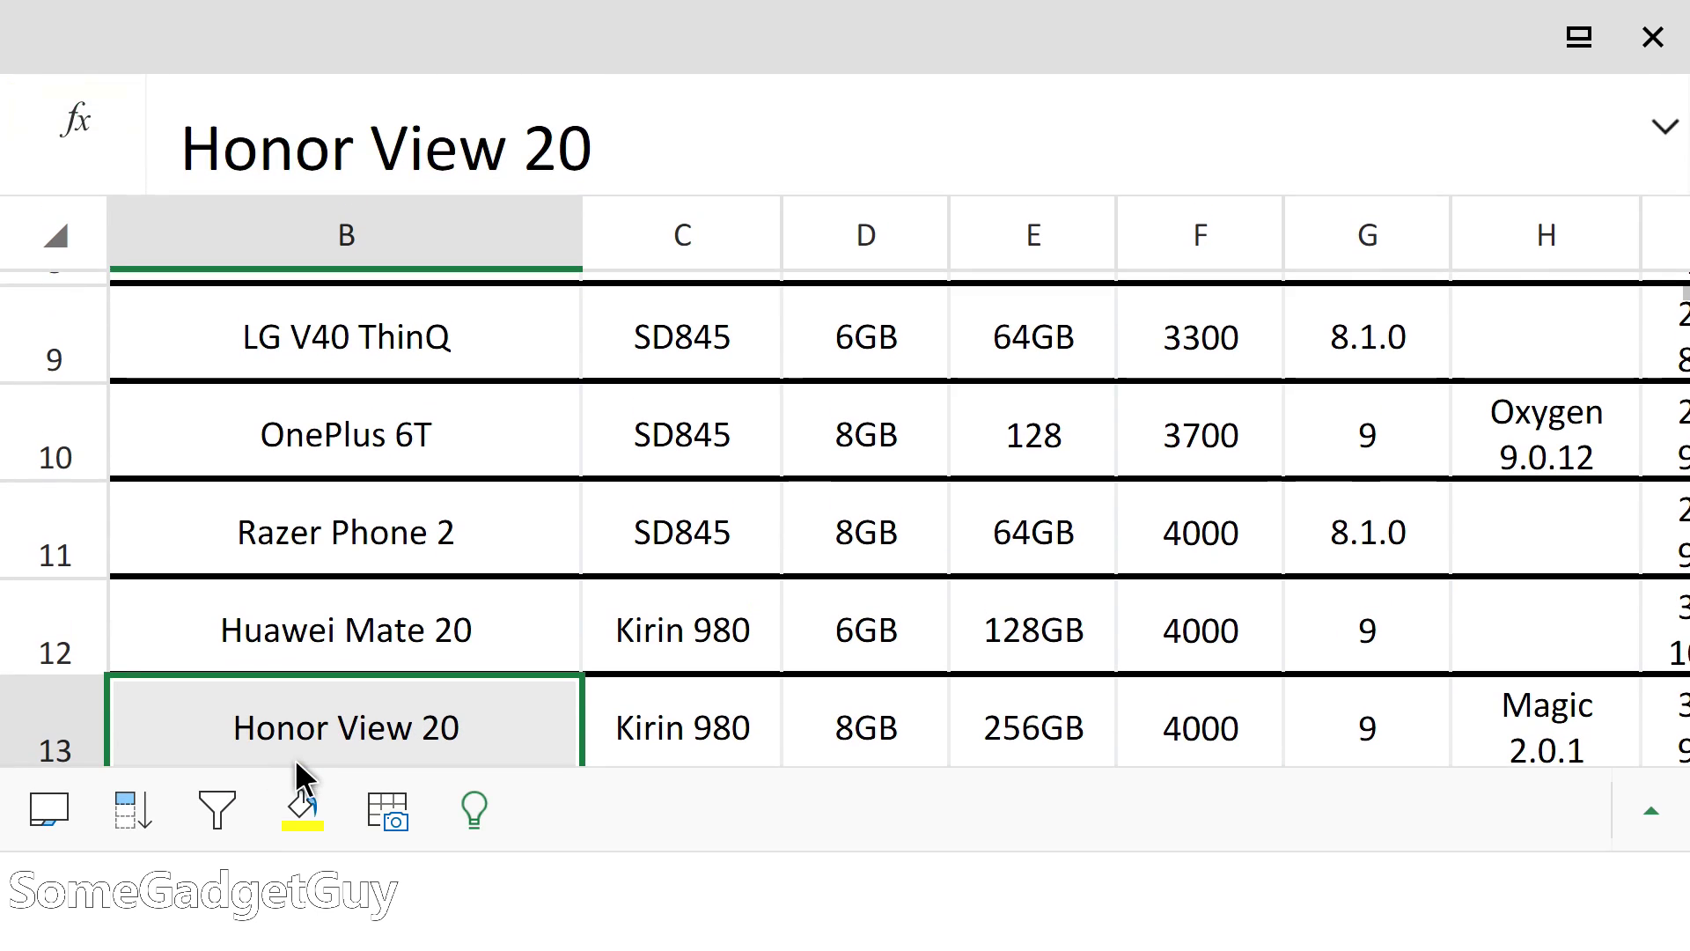
{"action": "key", "text": "Down"}
{"action": "key", "text": "Down"}
{"action": "key", "text": "Down"}
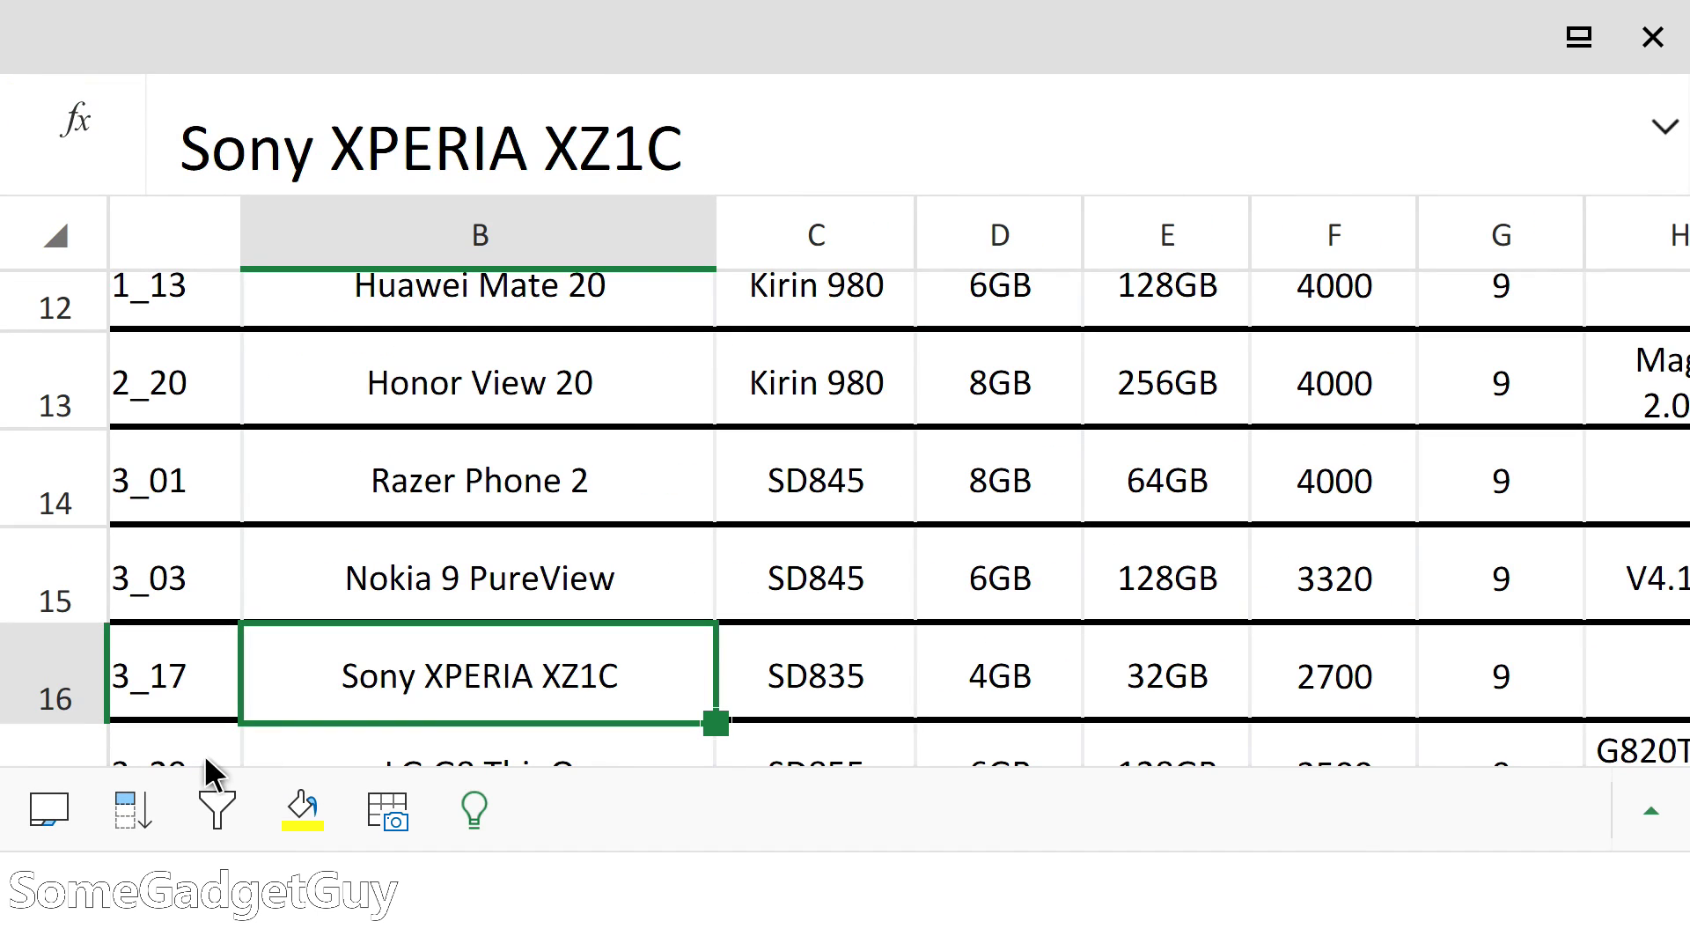
{"action": "left_click", "coordinate": [197, 757]}
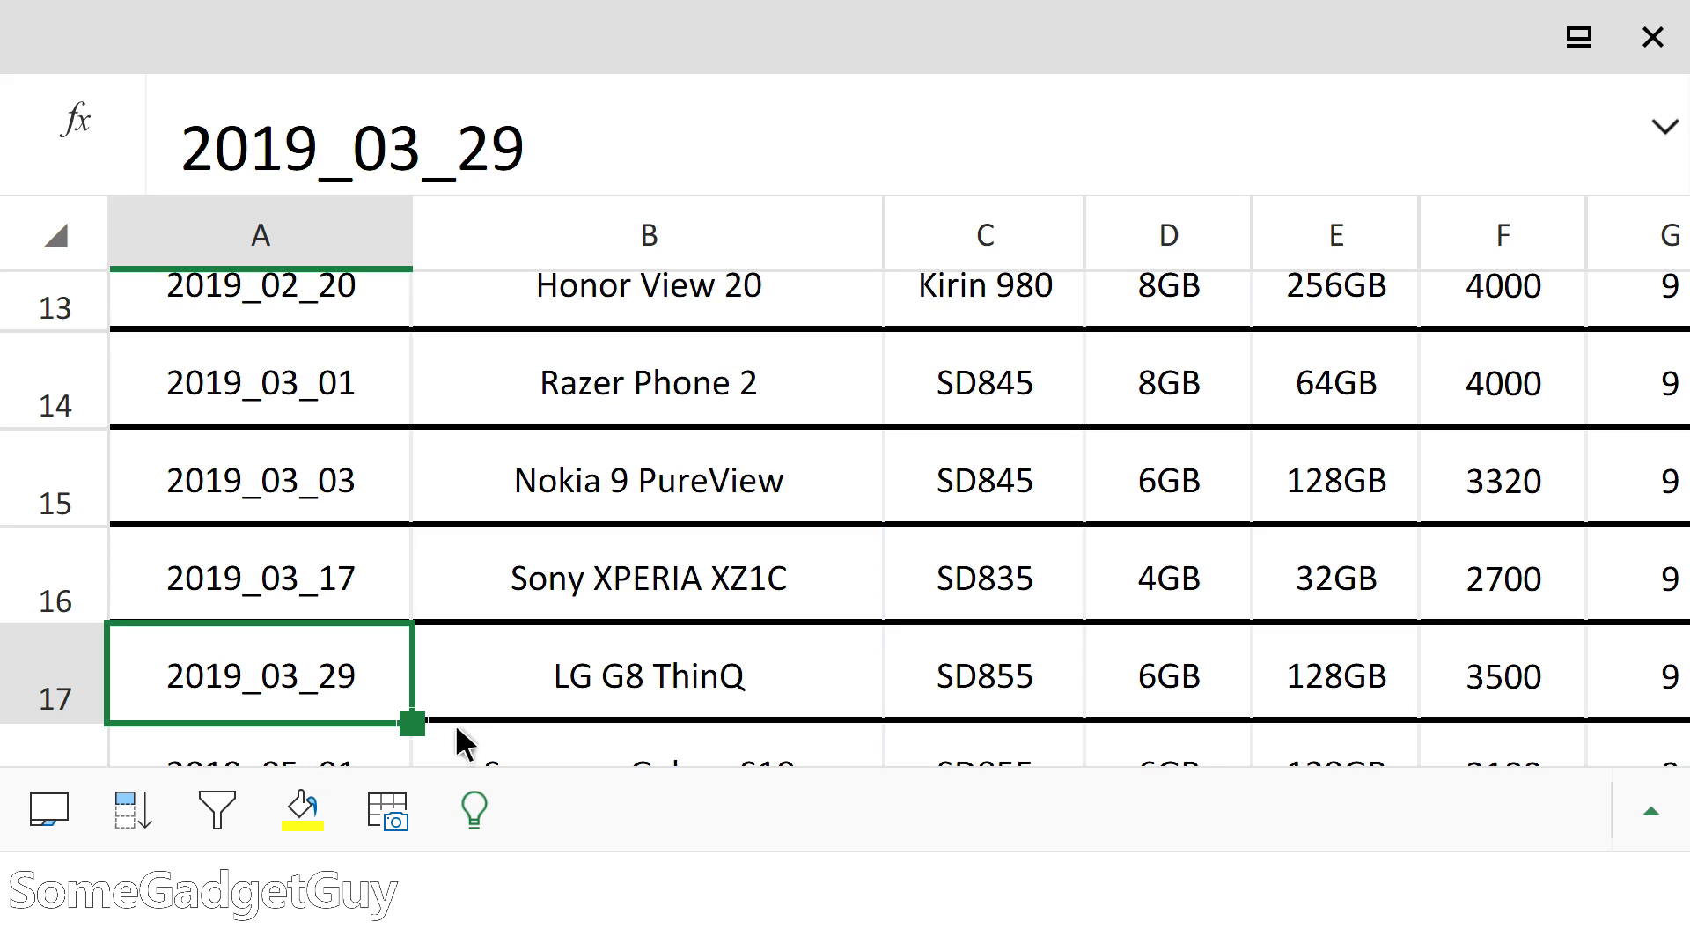
{"action": "left_click", "coordinate": [524, 700]}
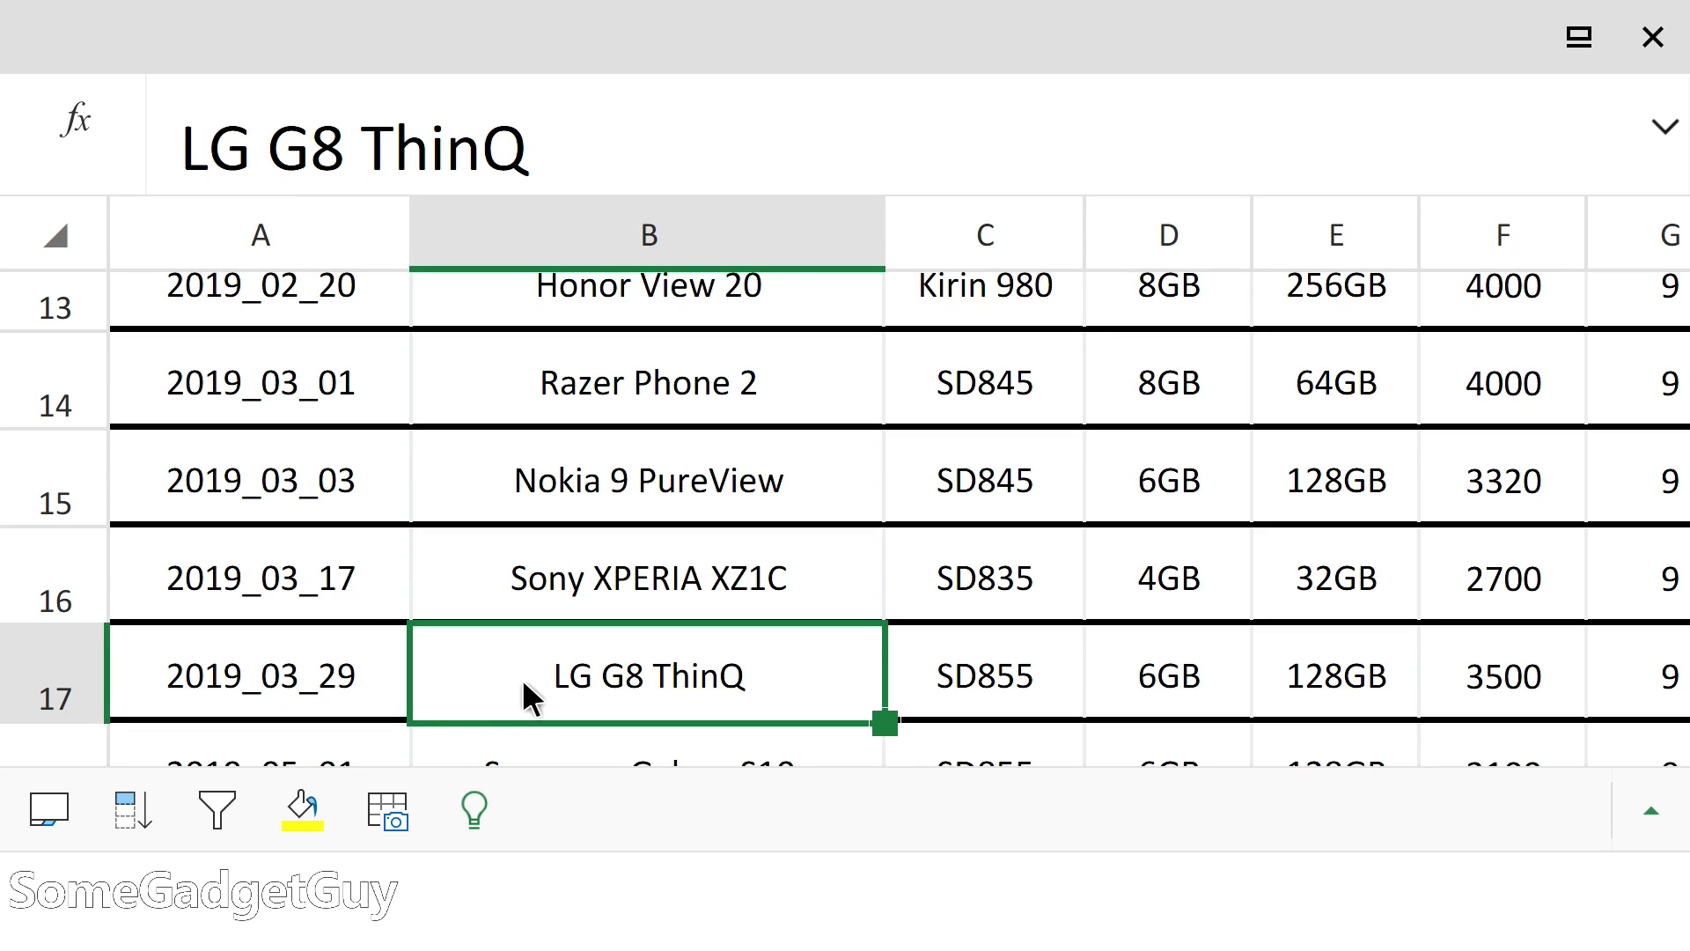
- Move with arrow keys along the OnePlus 7 Pro row 19, then up to row 13
{"action": "key", "text": "Down"}
{"action": "key", "text": "Down"}
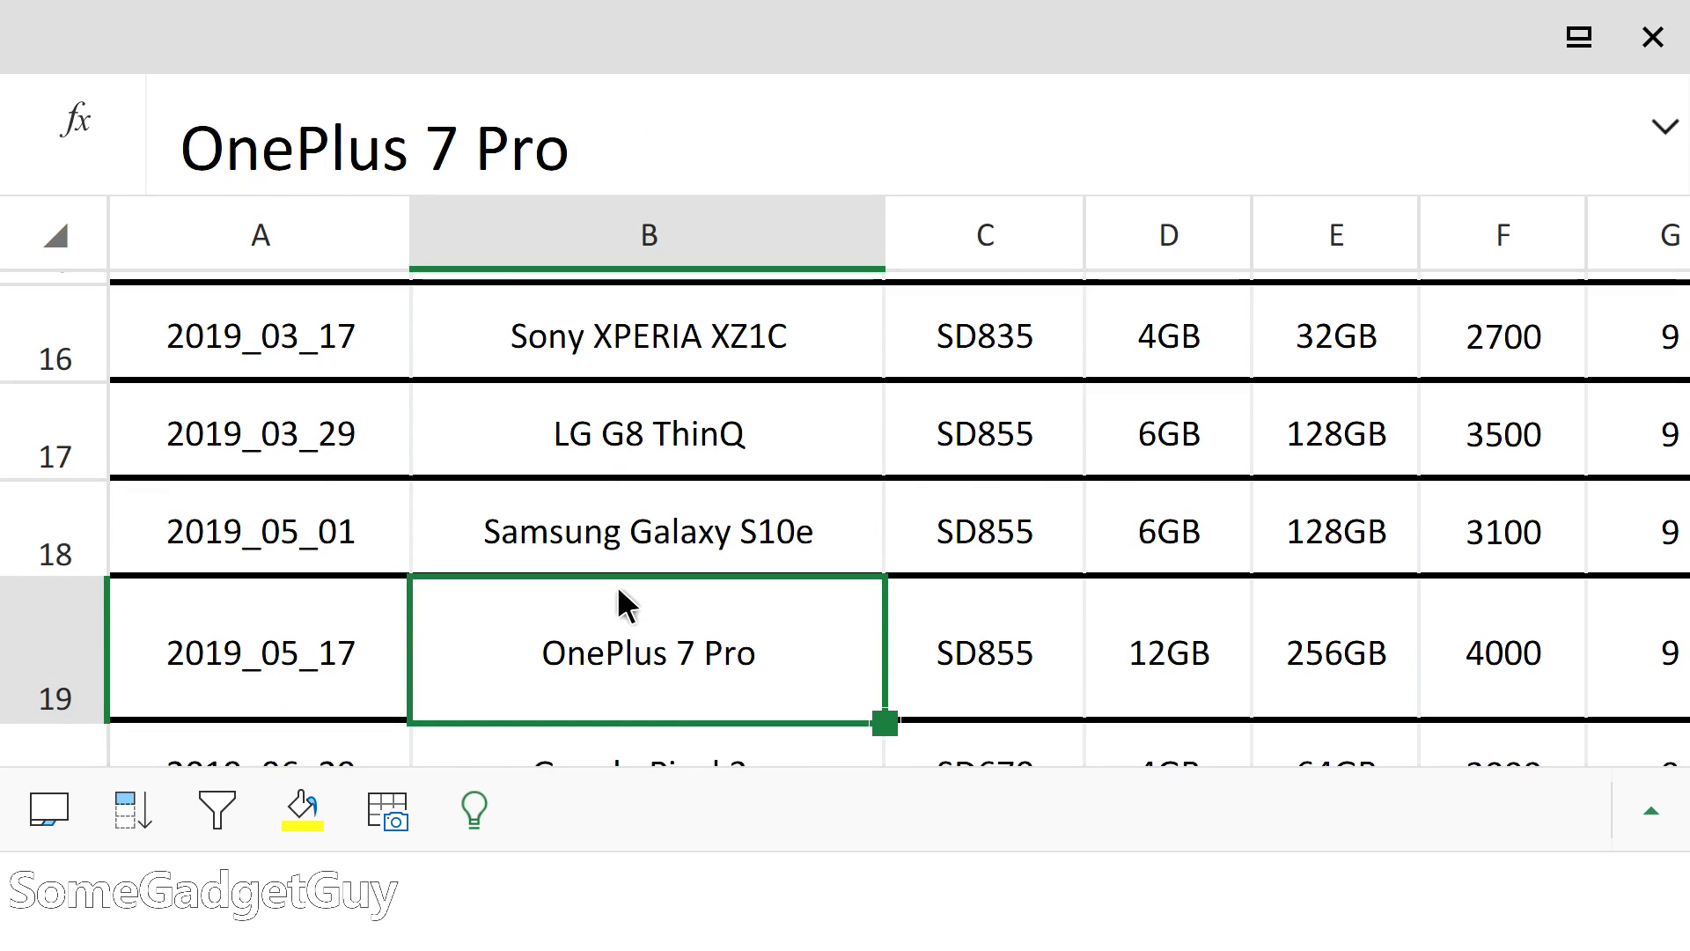
{"action": "key", "text": "Right"}
{"action": "key", "text": "Right"}
{"action": "key", "text": "Right"}
{"action": "key", "text": "Right"}
{"action": "key", "text": "Right"}
{"action": "key", "text": "Right"}
{"action": "key", "text": "Right"}
{"action": "key", "text": "Right"}
{"action": "key", "text": "Right"}
{"action": "key", "text": "Right"}
{"action": "key", "text": "Right"}
{"action": "key", "text": "Right"}
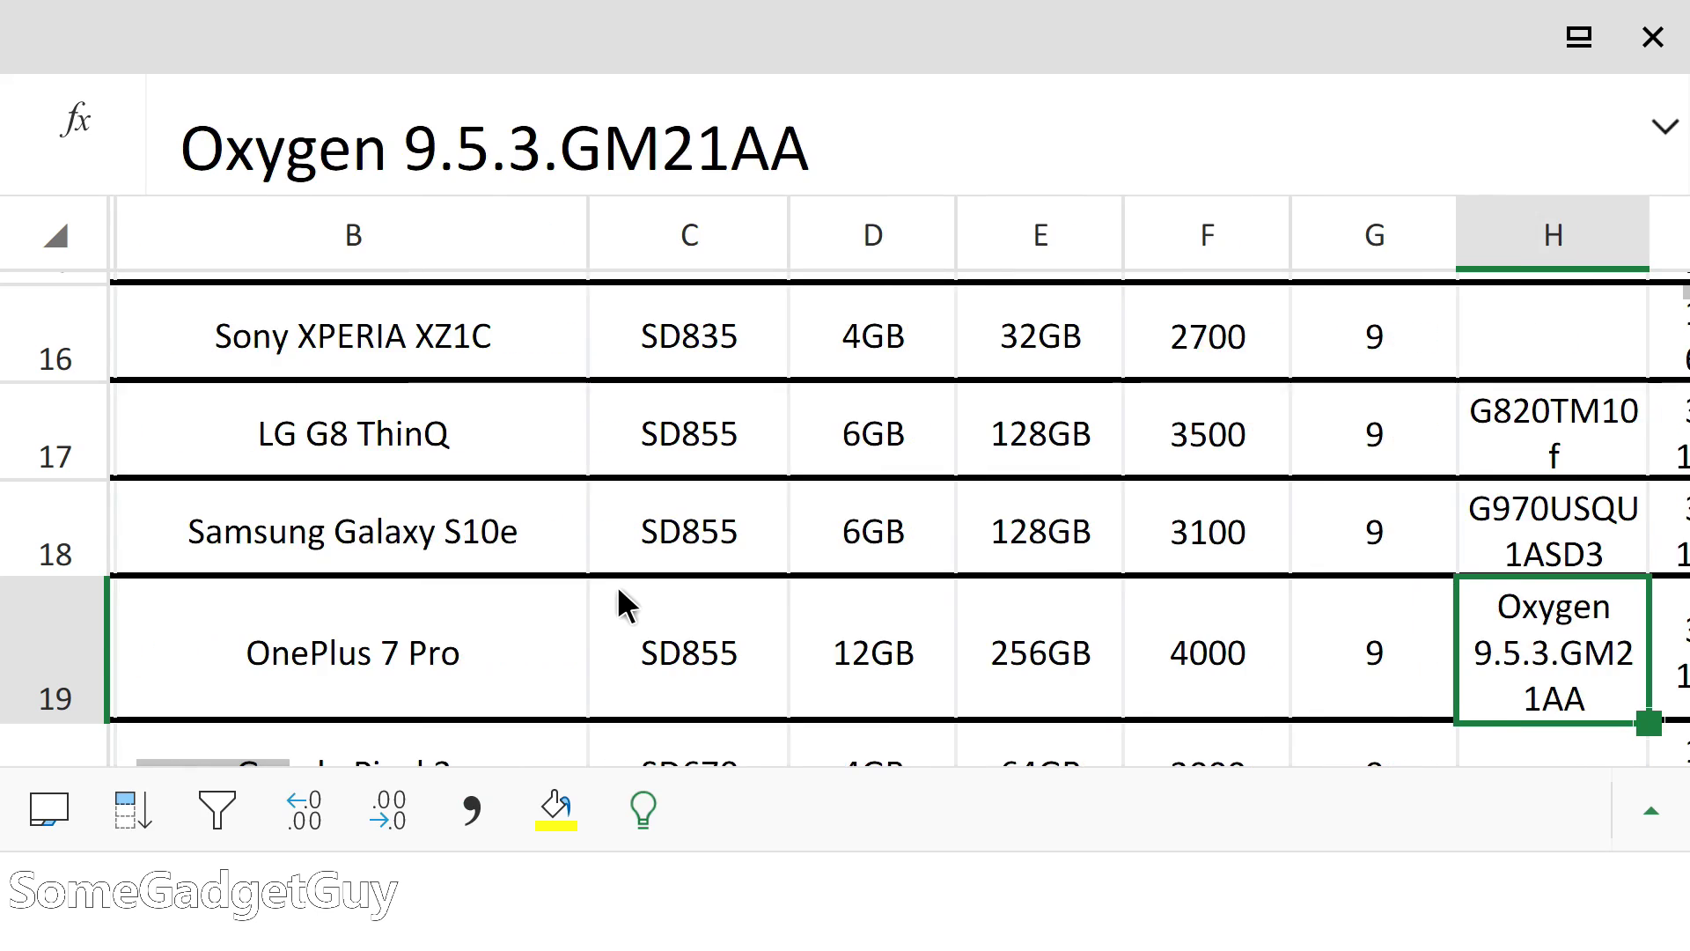
{"action": "key", "text": "Left"}
{"action": "key", "text": "Left"}
{"action": "key", "text": "Left"}
{"action": "key", "text": "Left"}
{"action": "key", "text": "Left"}
{"action": "key", "text": "Left"}
{"action": "key", "text": "Left"}
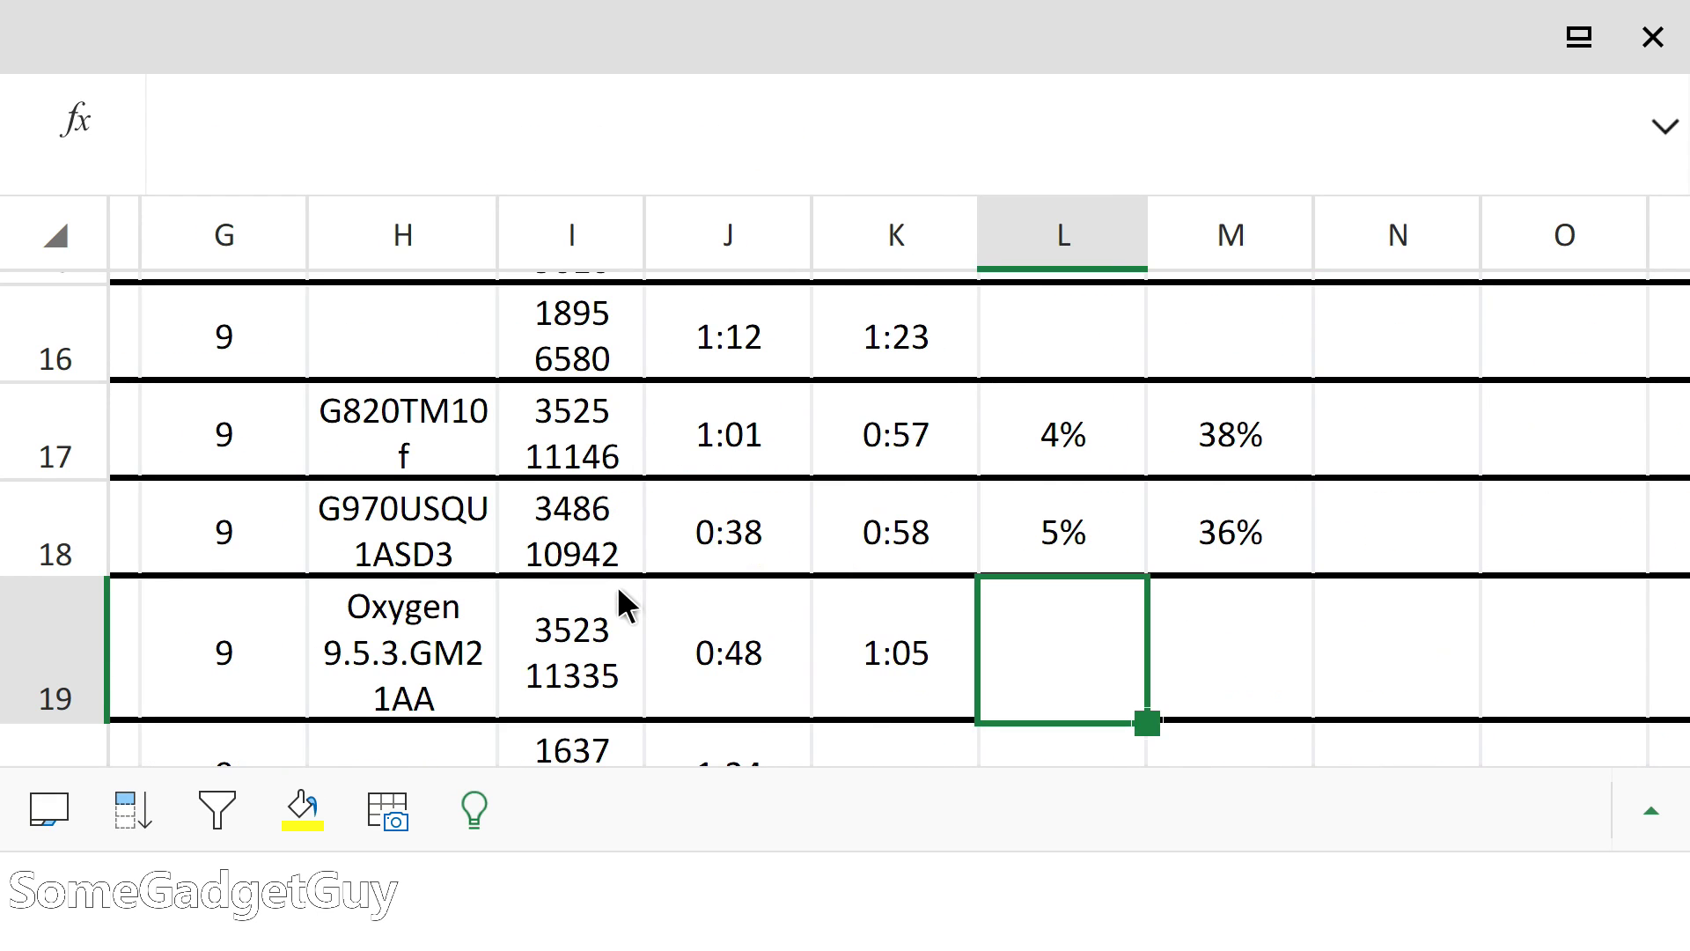
{"action": "key", "text": "Left"}
{"action": "key", "text": "Left"}
{"action": "key", "text": "Left"}
{"action": "key", "text": "Left"}
{"action": "key", "text": "Left"}
{"action": "key", "text": "Left"}
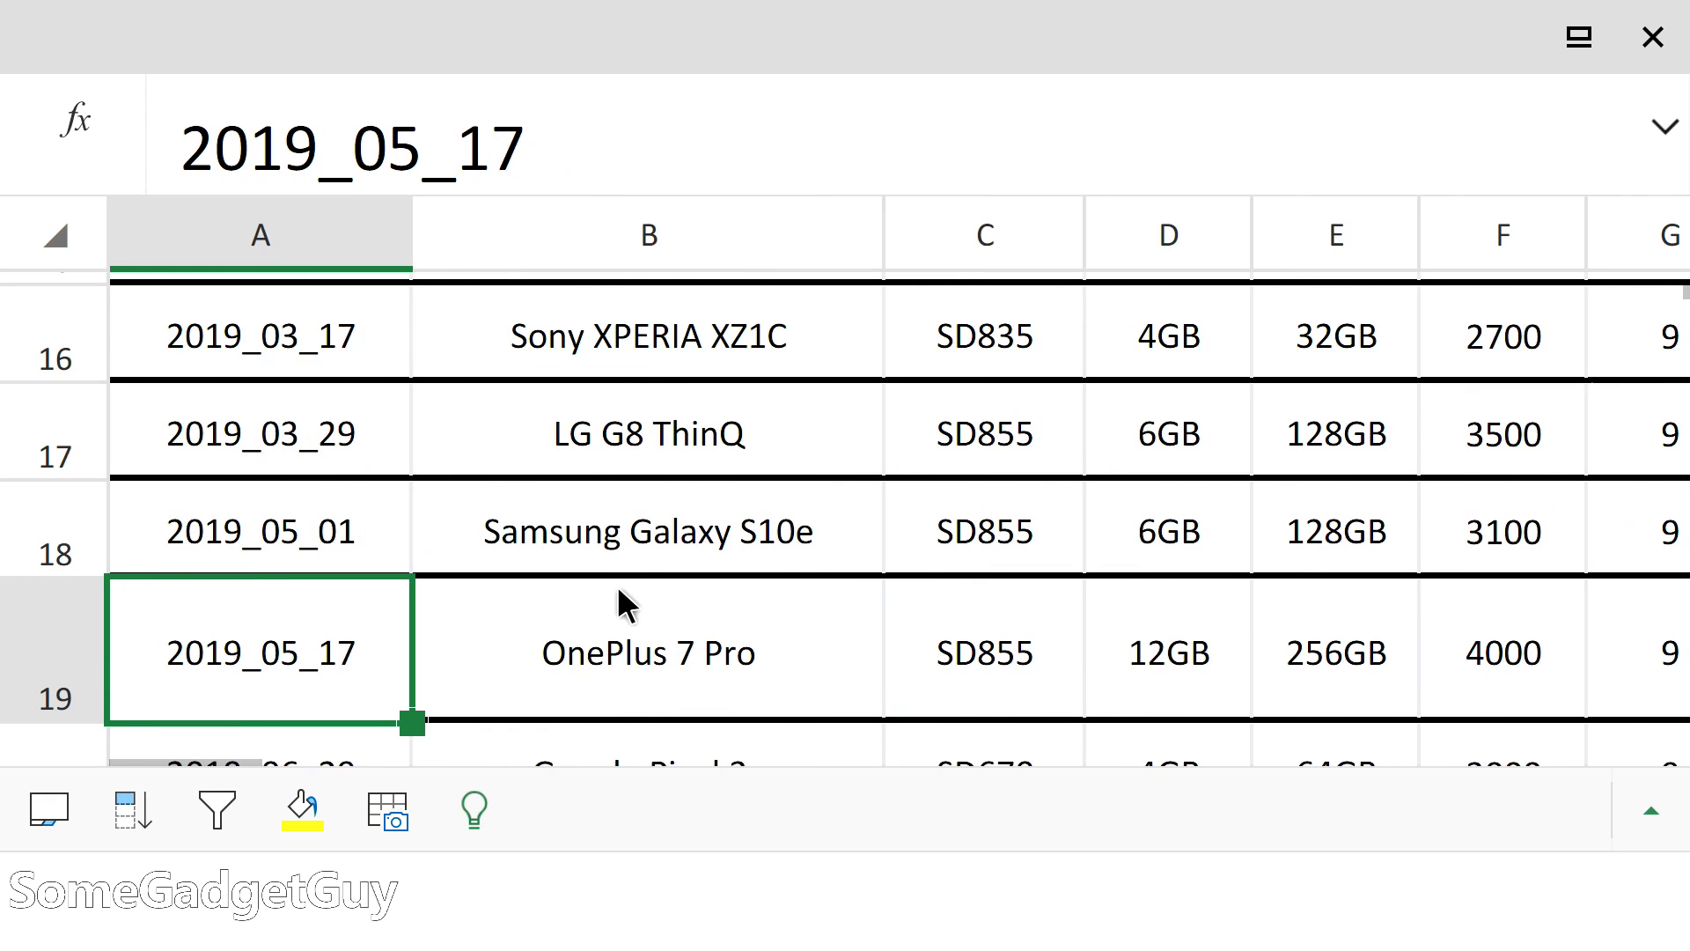
{"action": "key", "text": "Up"}
{"action": "key", "text": "Up"}
{"action": "key", "text": "Up"}
{"action": "key", "text": "Up"}
{"action": "key", "text": "Up"}
{"action": "key", "text": "Up"}
{"action": "key", "text": "Up"}
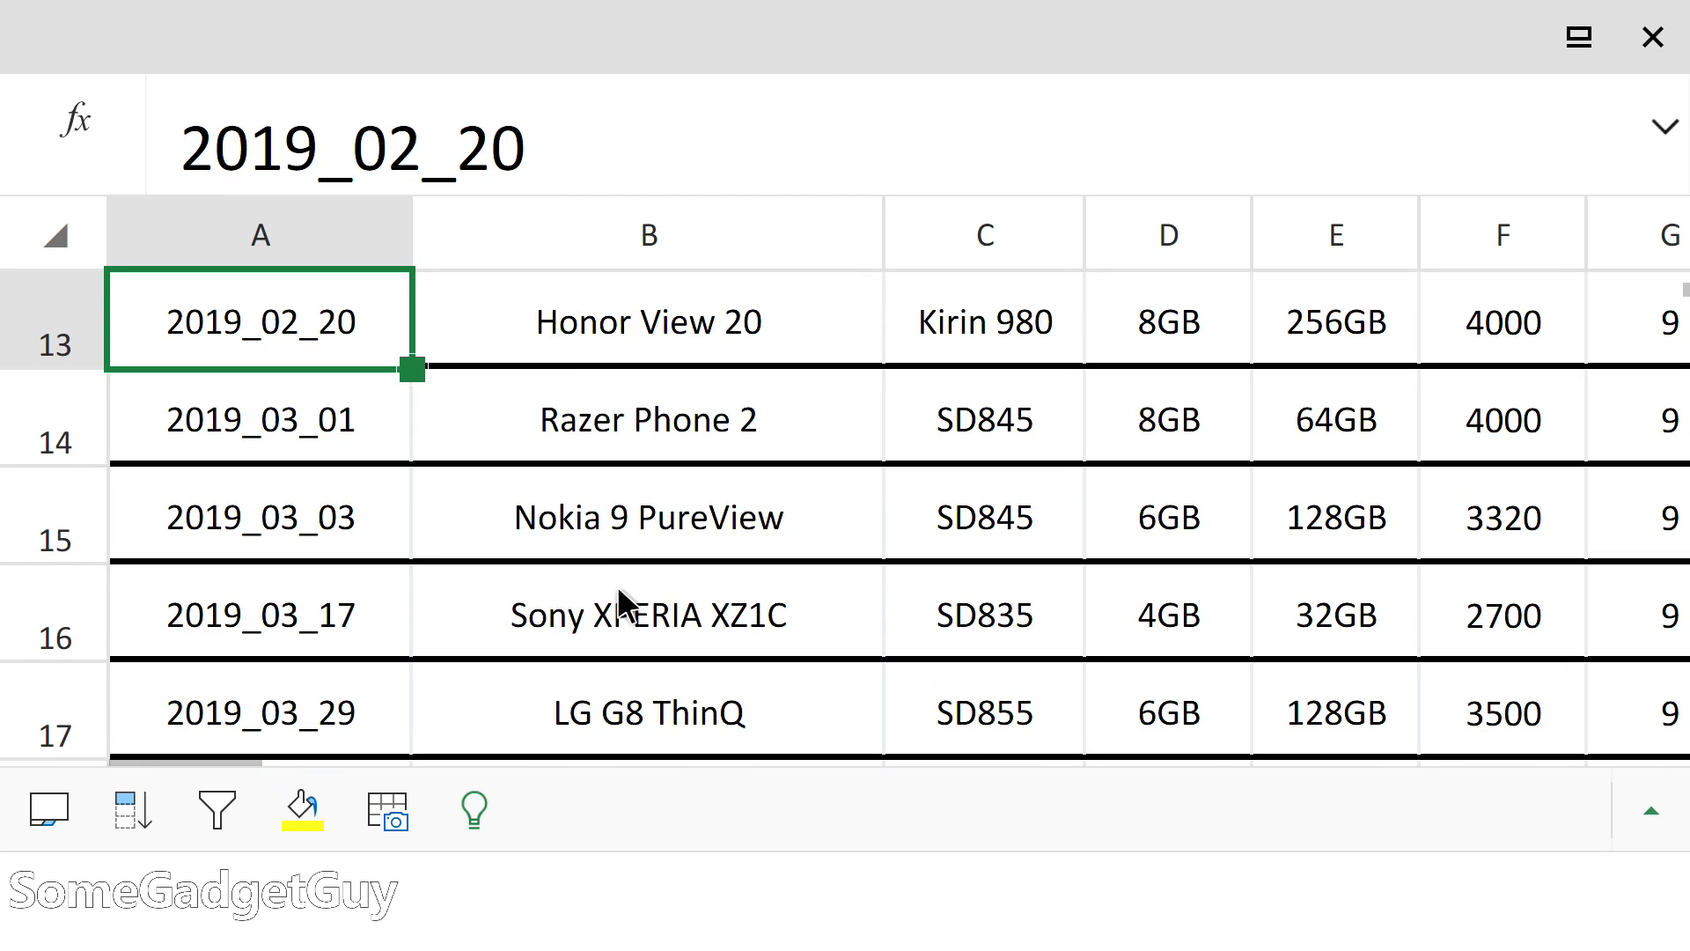
{"action": "key", "text": "Right"}
{"action": "key", "text": "Right"}
{"action": "key", "text": "Down"}
- Arrow through the Razer Phone 2 cells in rows 13–15, then close Excel
{"action": "key", "text": "Left"}
{"action": "key", "text": "Left"}
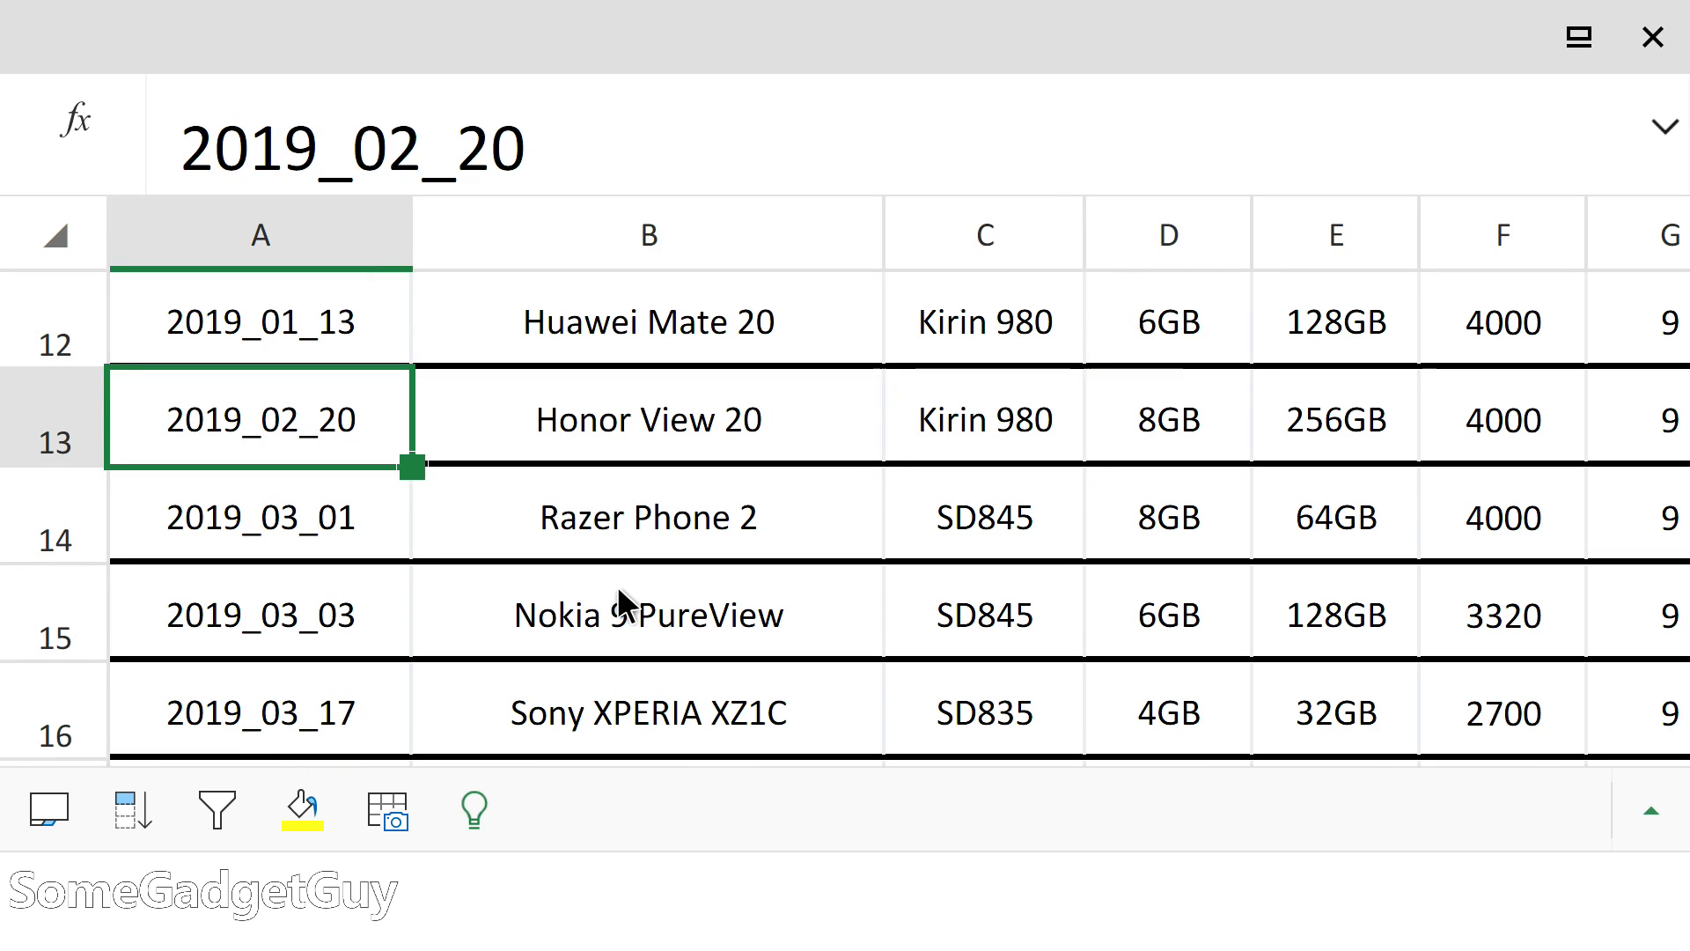
{"action": "key", "text": "Down"}
{"action": "key", "text": "Right"}
{"action": "key", "text": "Right"}
{"action": "key", "text": "Down"}
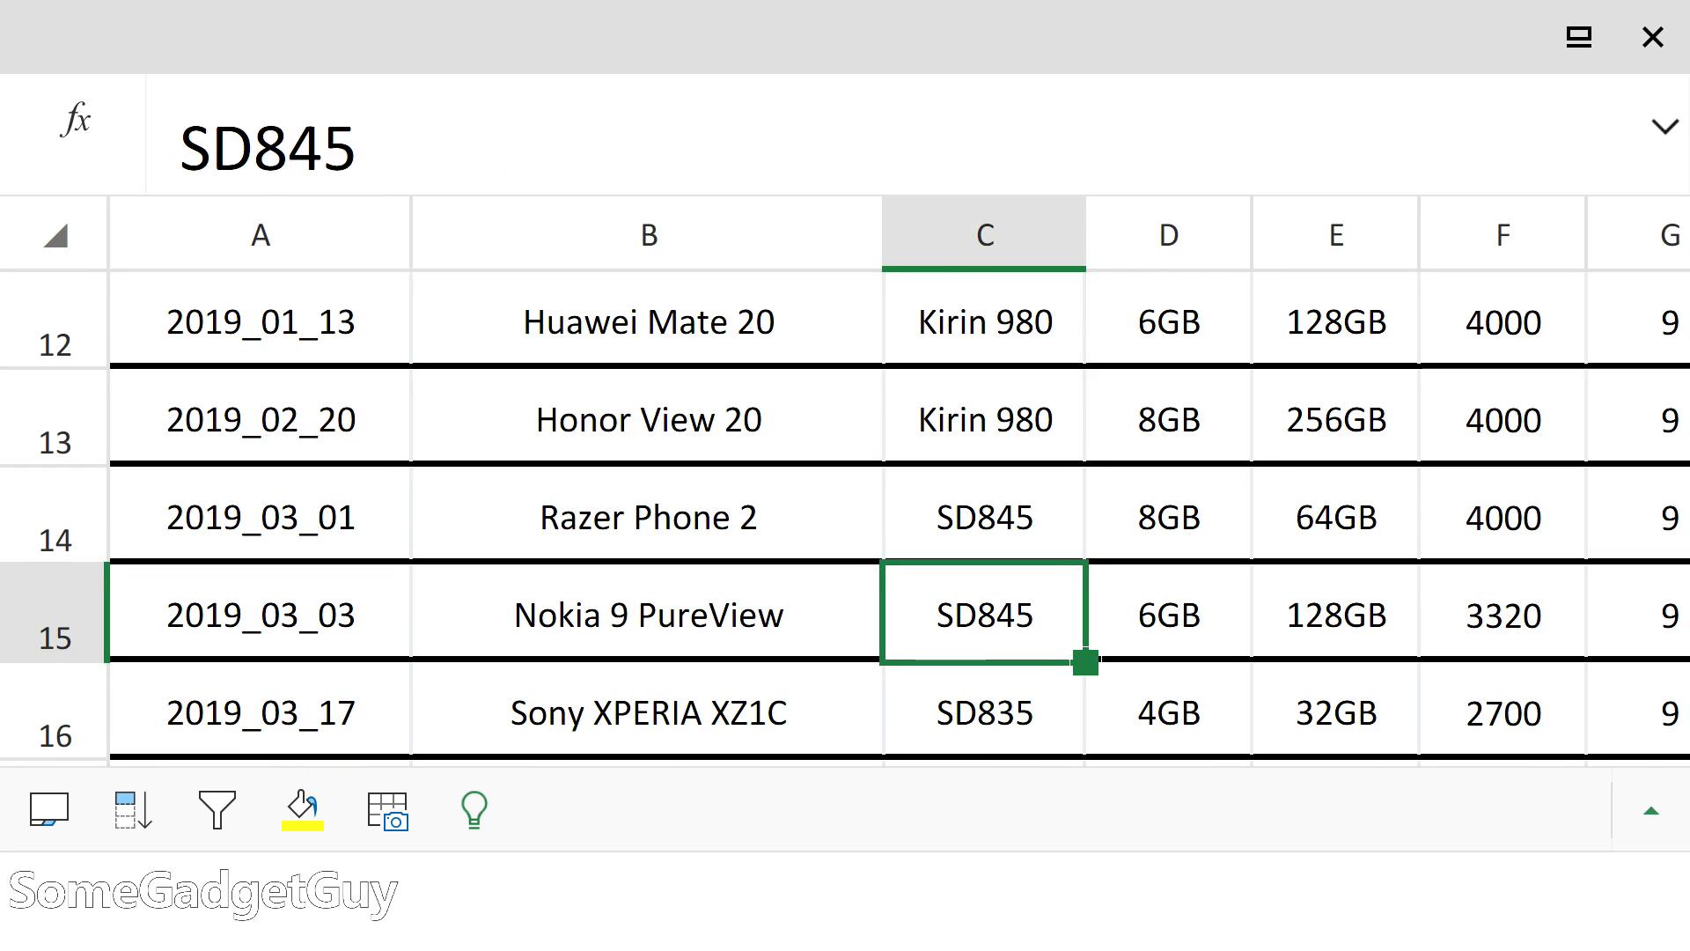
{"action": "key", "text": "Up"}
{"action": "key", "text": "Up"}
{"action": "key", "text": "Left"}
{"action": "key", "text": "Left"}
{"action": "key", "text": "super"}
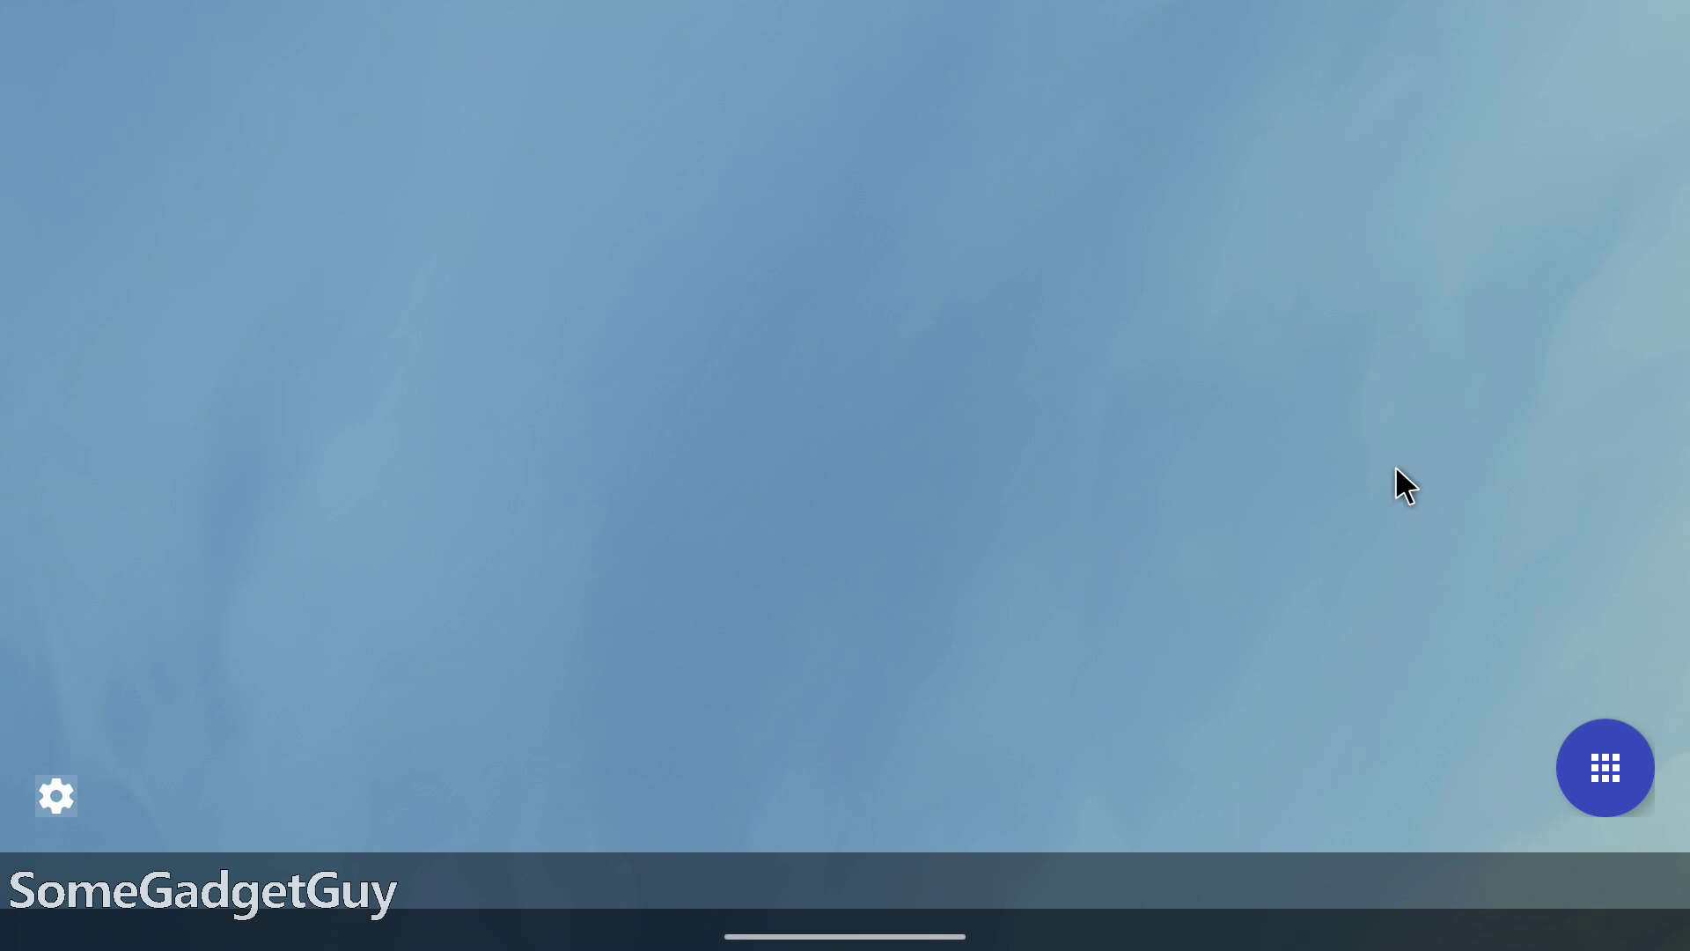
- Launch PowerDirector from the app drawer, showing its Project 09-03 card
{"action": "left_click", "coordinate": [1606, 769]}
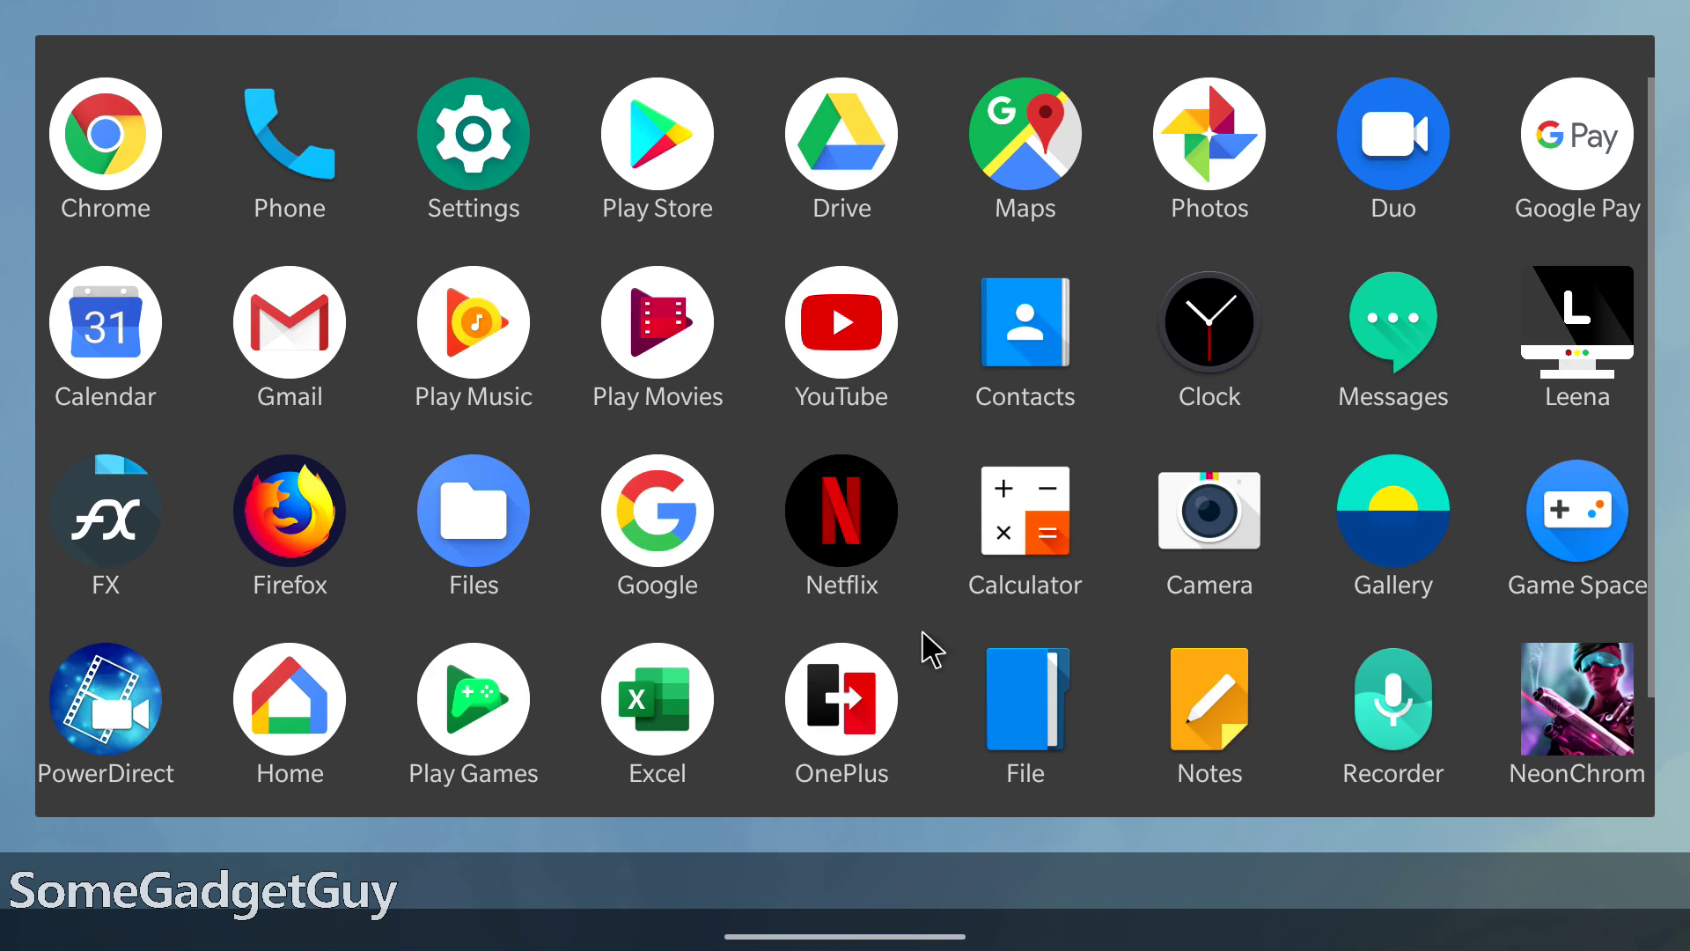
{"action": "left_click", "coordinate": [77, 711]}
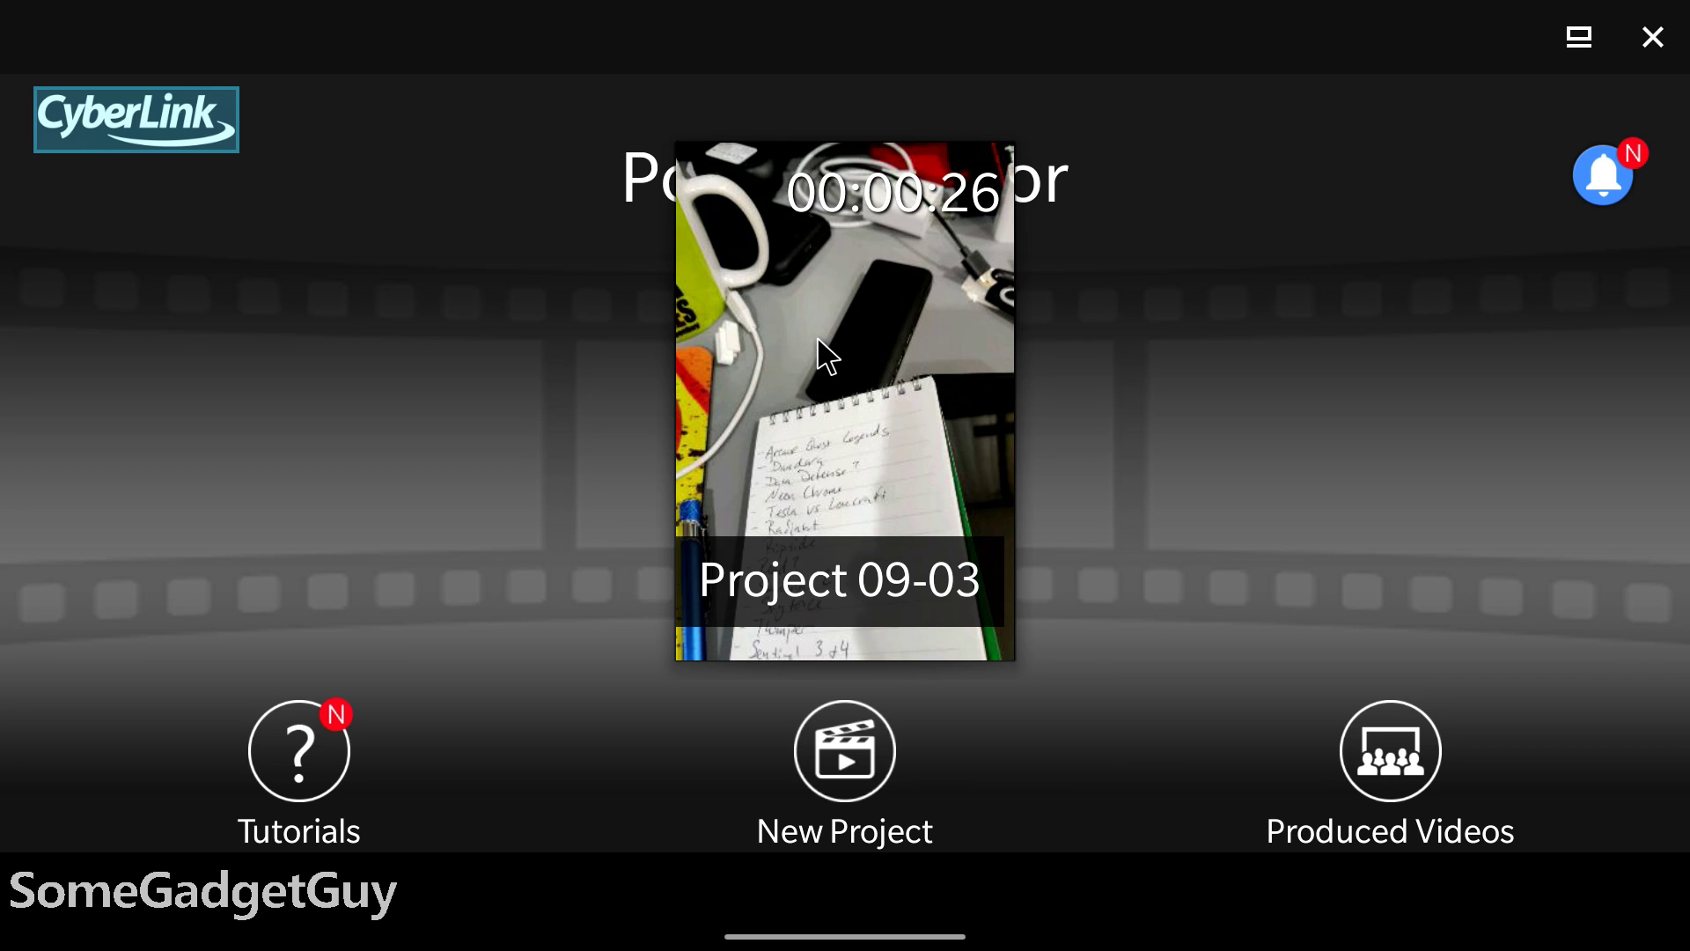
{"action": "left_click", "coordinate": [817, 344]}
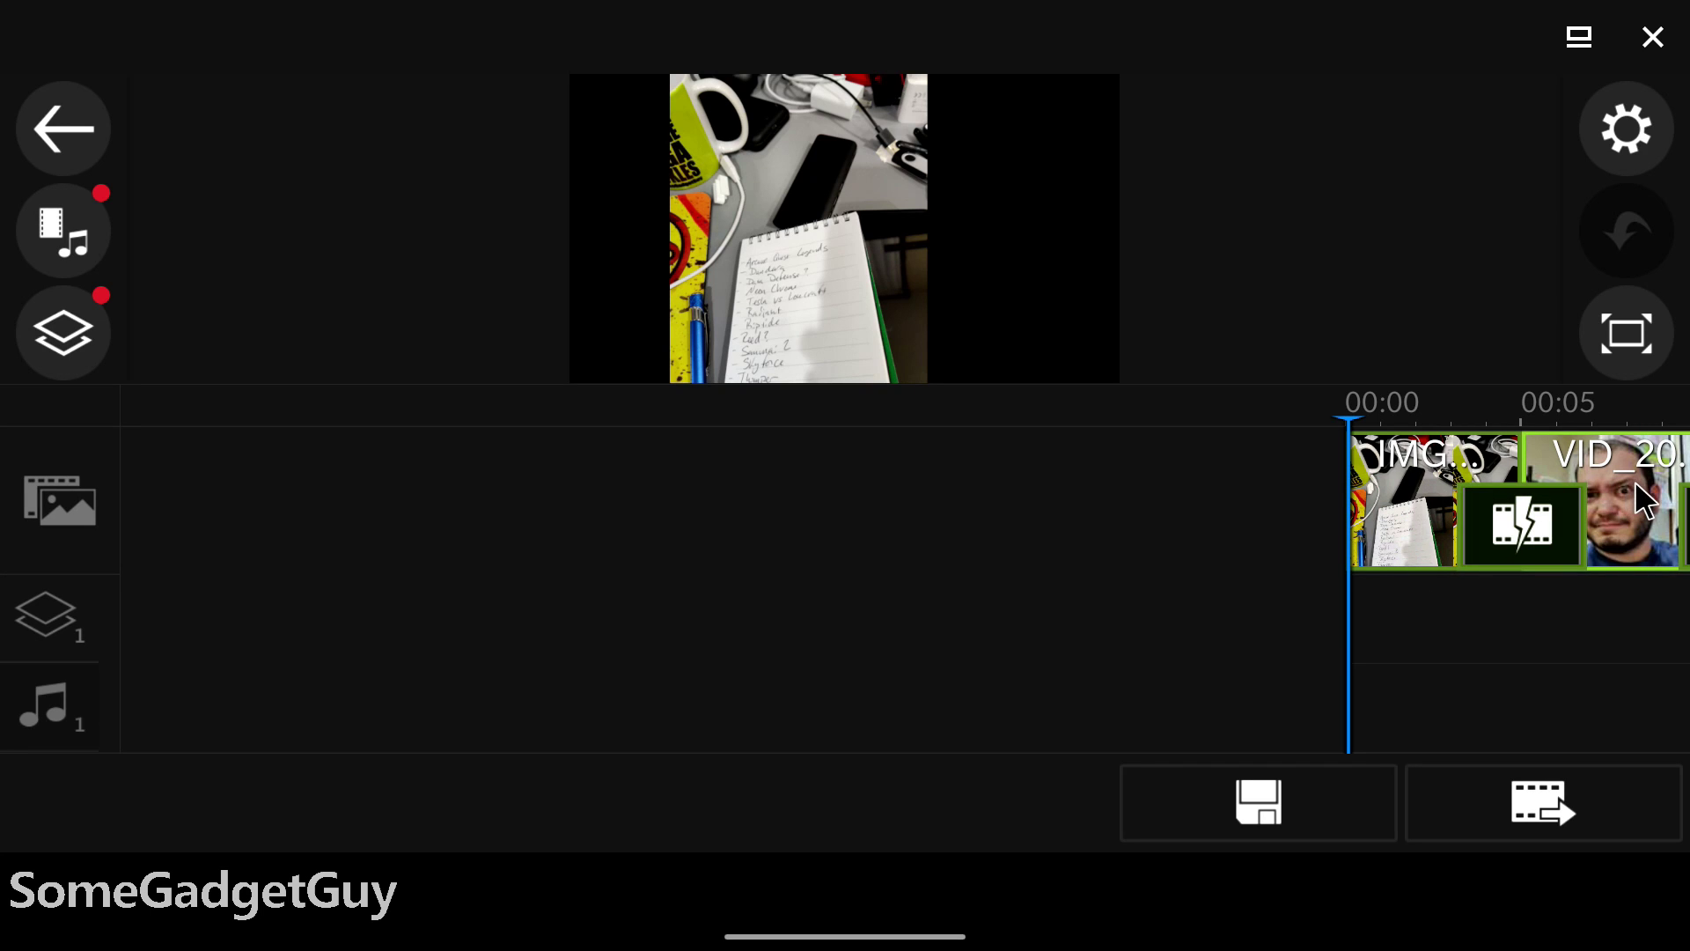
{"action": "left_click_drag", "start_coordinate": [1642, 502], "coordinate": [1396, 566]}
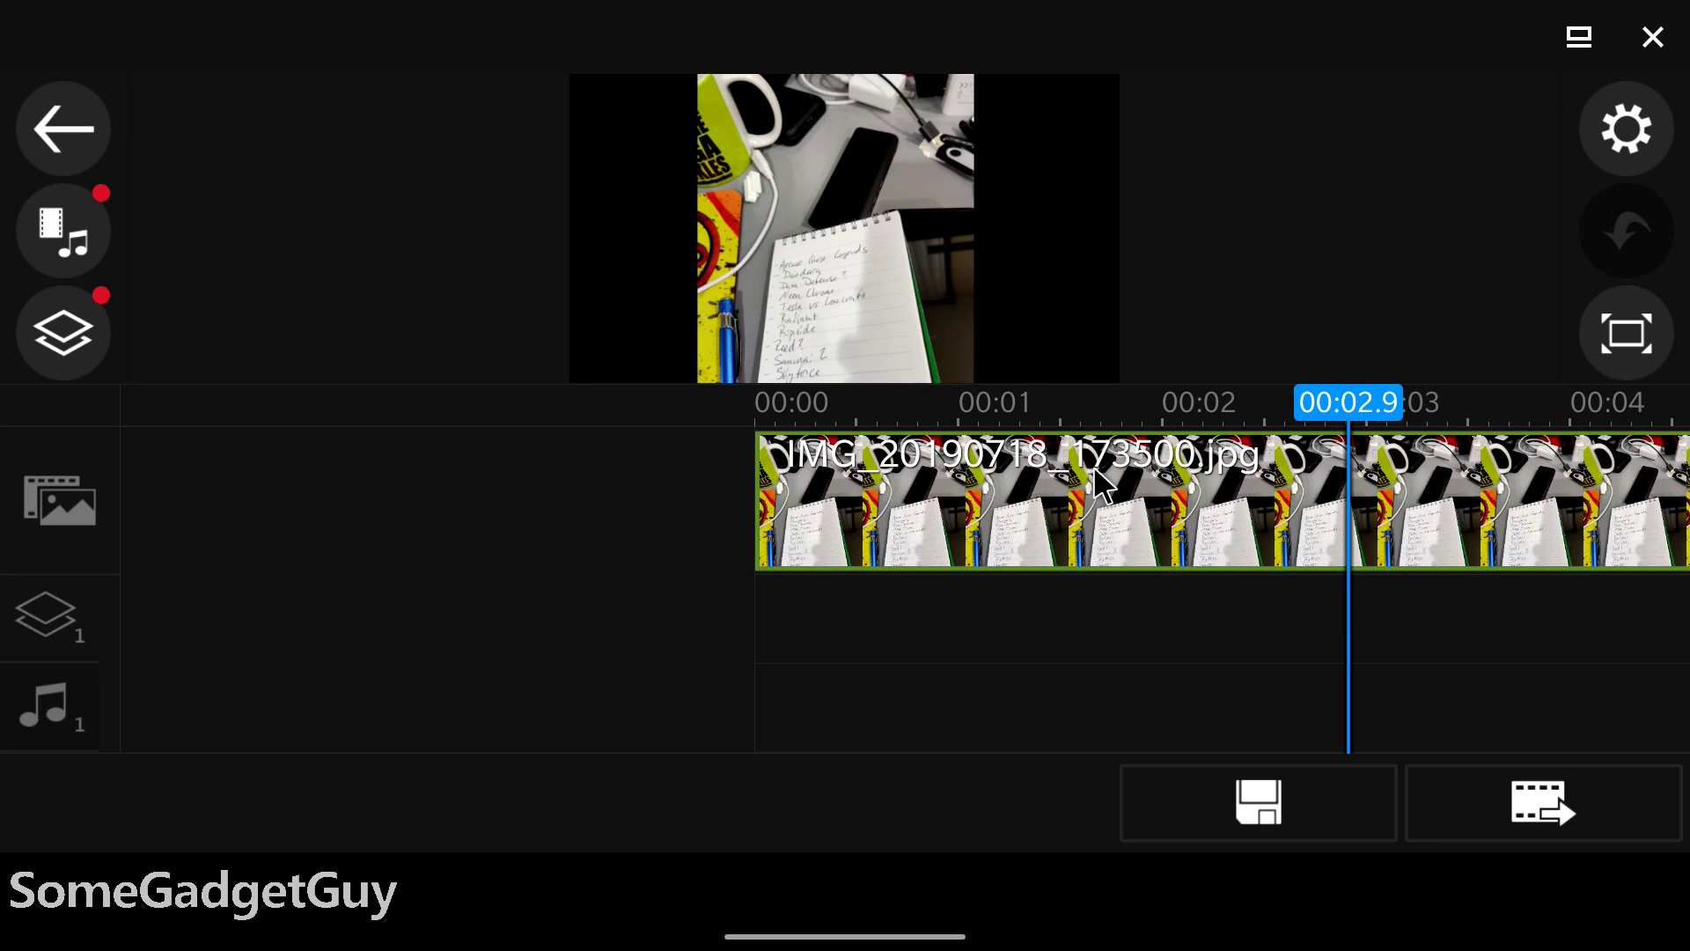
{"action": "left_click_drag", "start_coordinate": [1102, 484], "coordinate": [480, 458]}
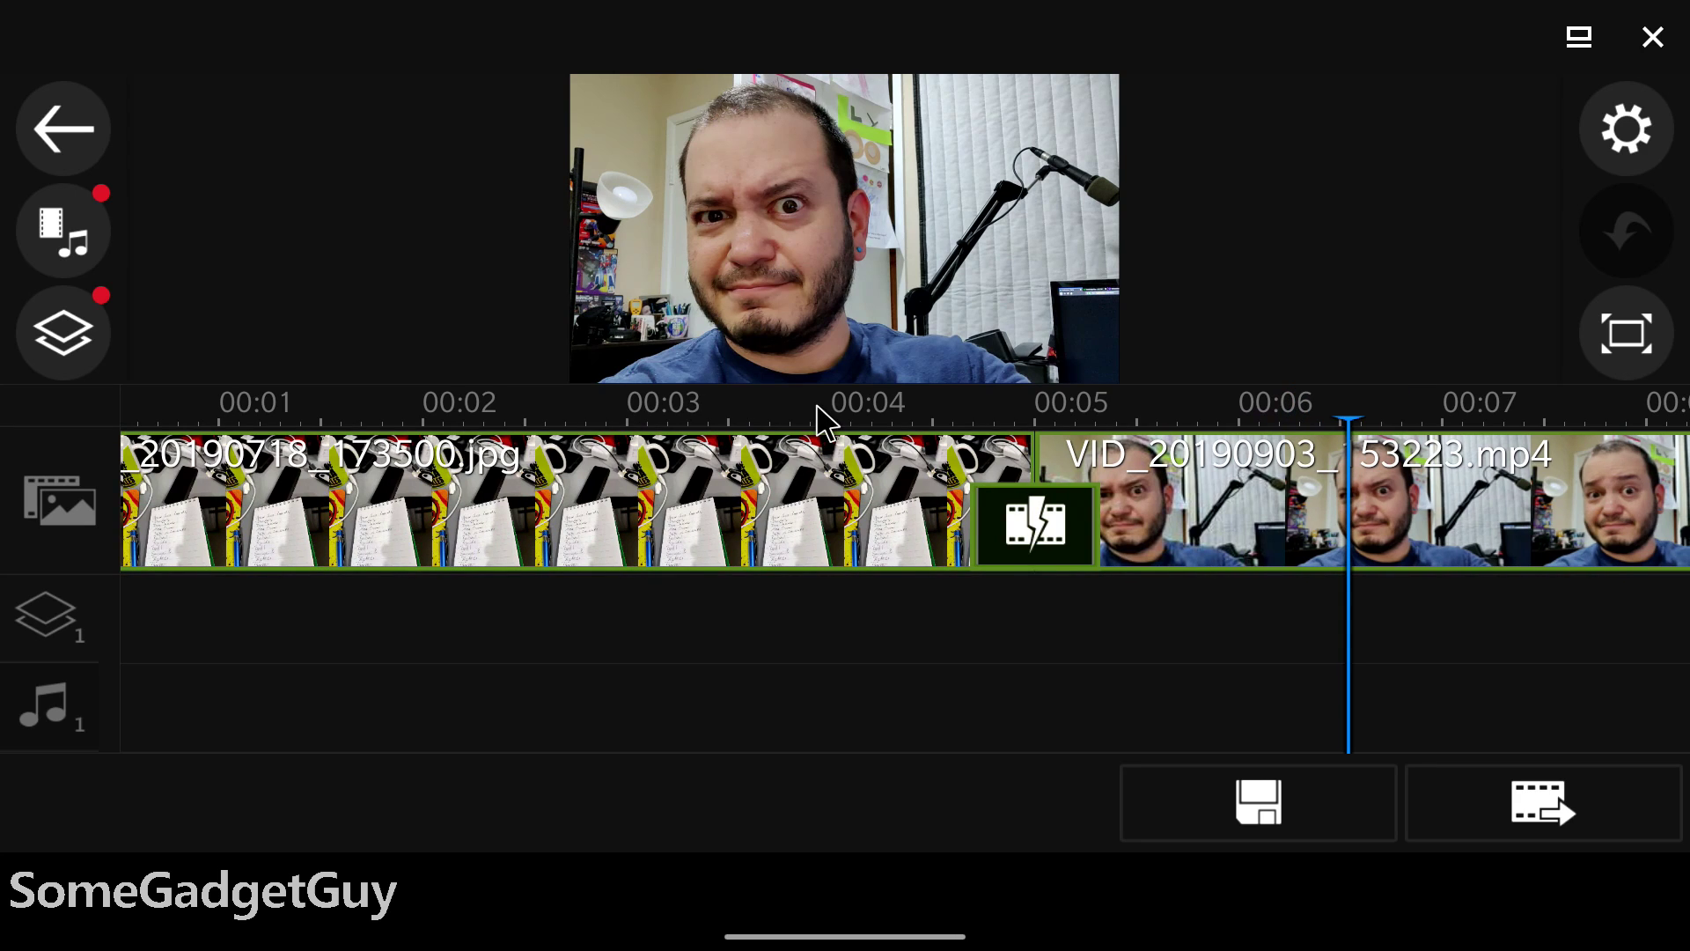
{"action": "left_click_drag", "start_coordinate": [822, 421], "coordinate": [162, 419]}
{"action": "left_click", "coordinate": [1144, 559]}
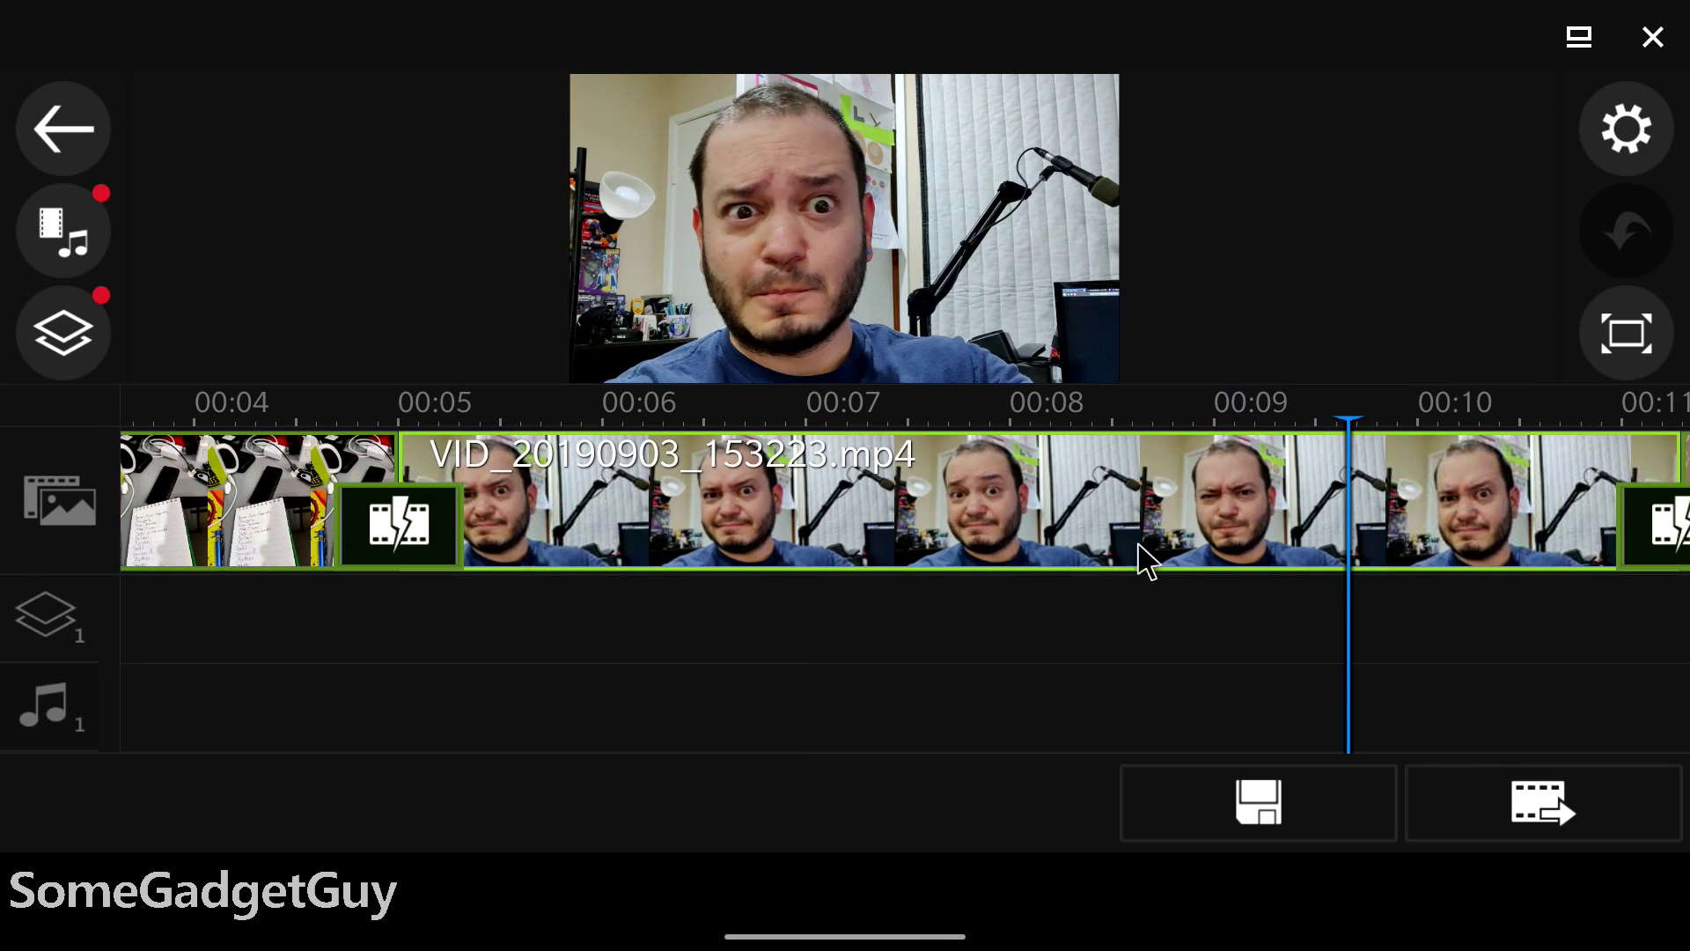
{"action": "scroll", "coordinate": [1286, 614], "scroll_direction": "down", "scroll_amount": 6}
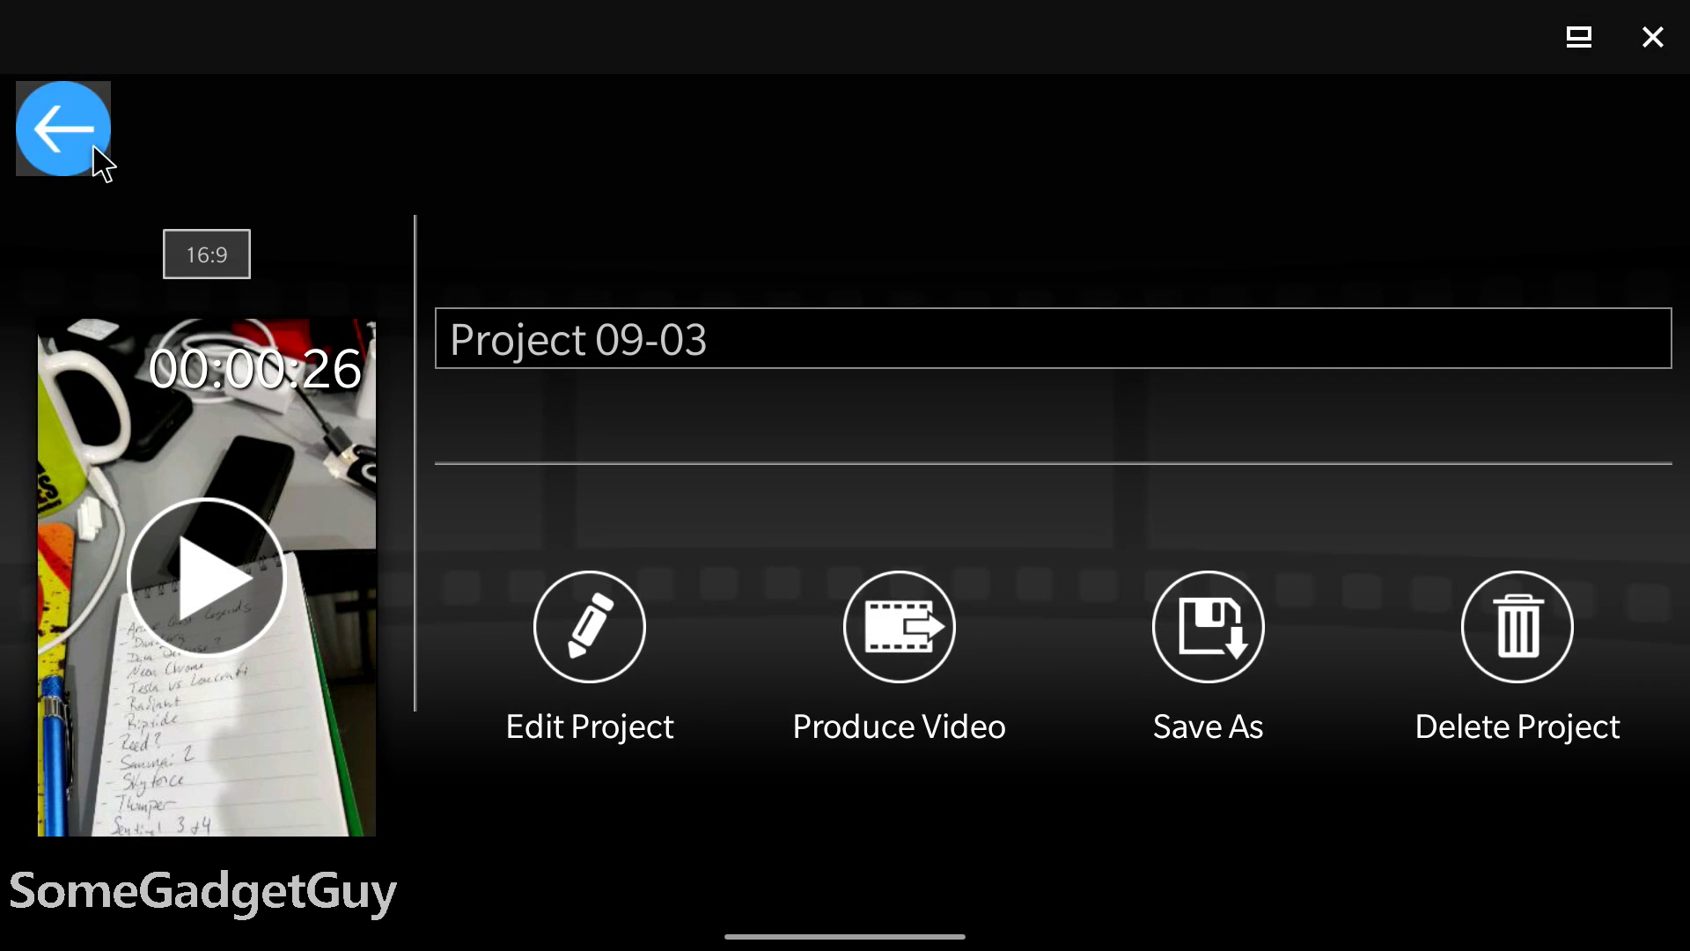
- Reopen Project 09-03 from the PowerDirector home page and play, then pause, its preview
{"action": "left_click", "coordinate": [99, 160]}
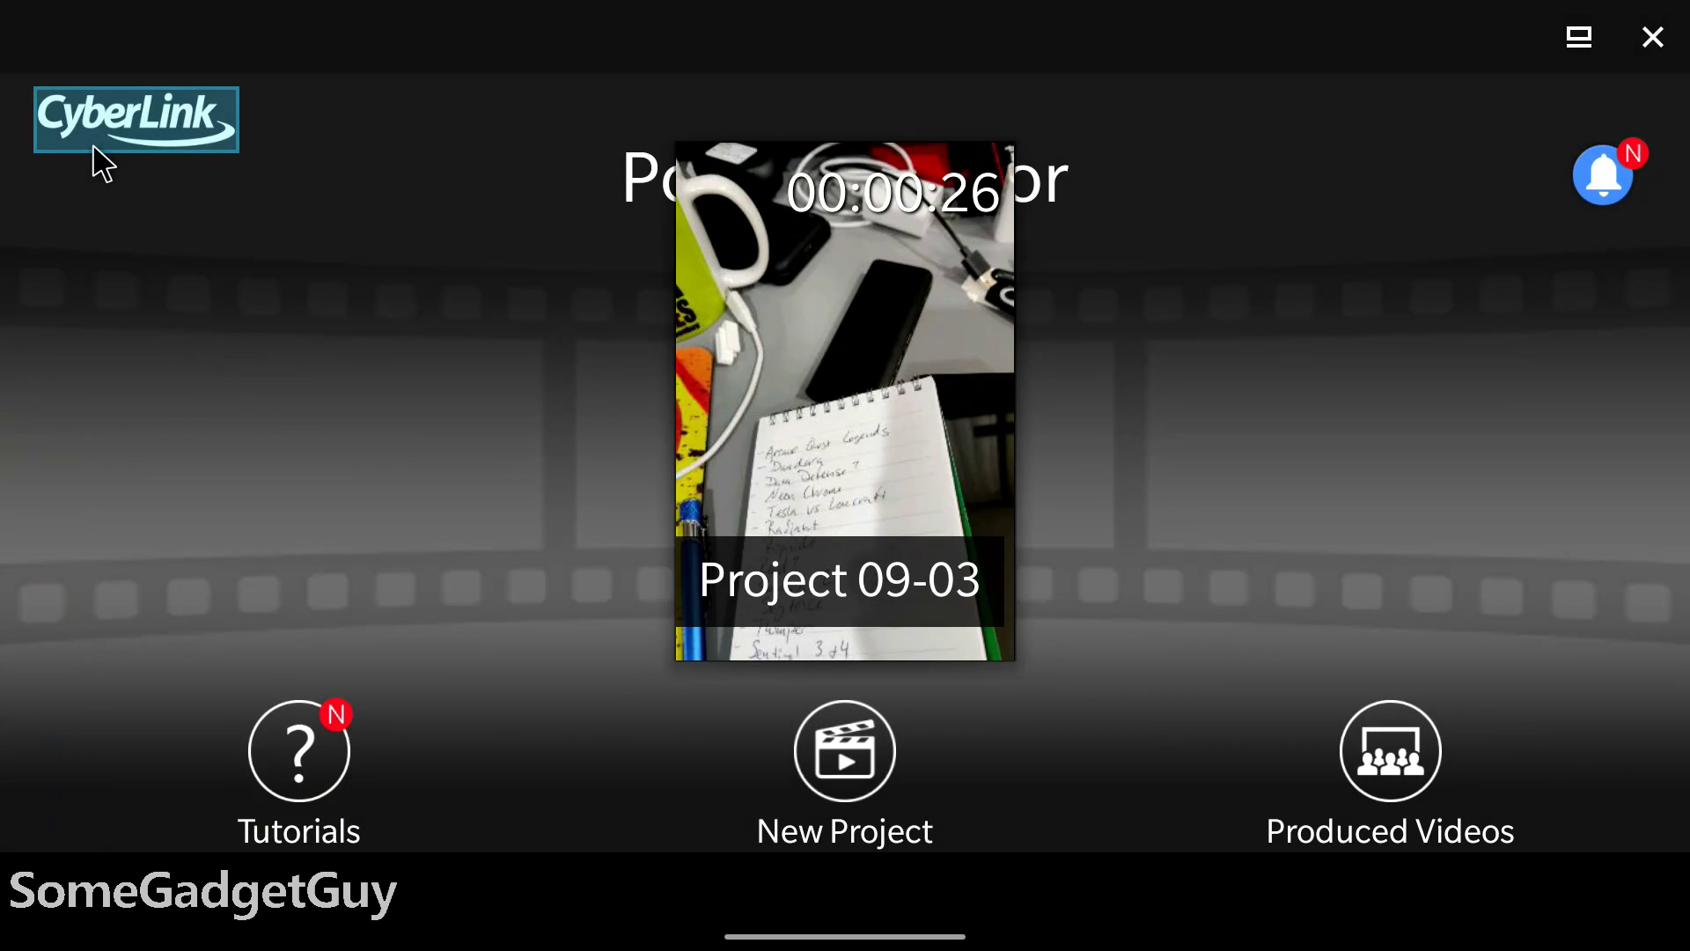
{"action": "left_click", "coordinate": [845, 414]}
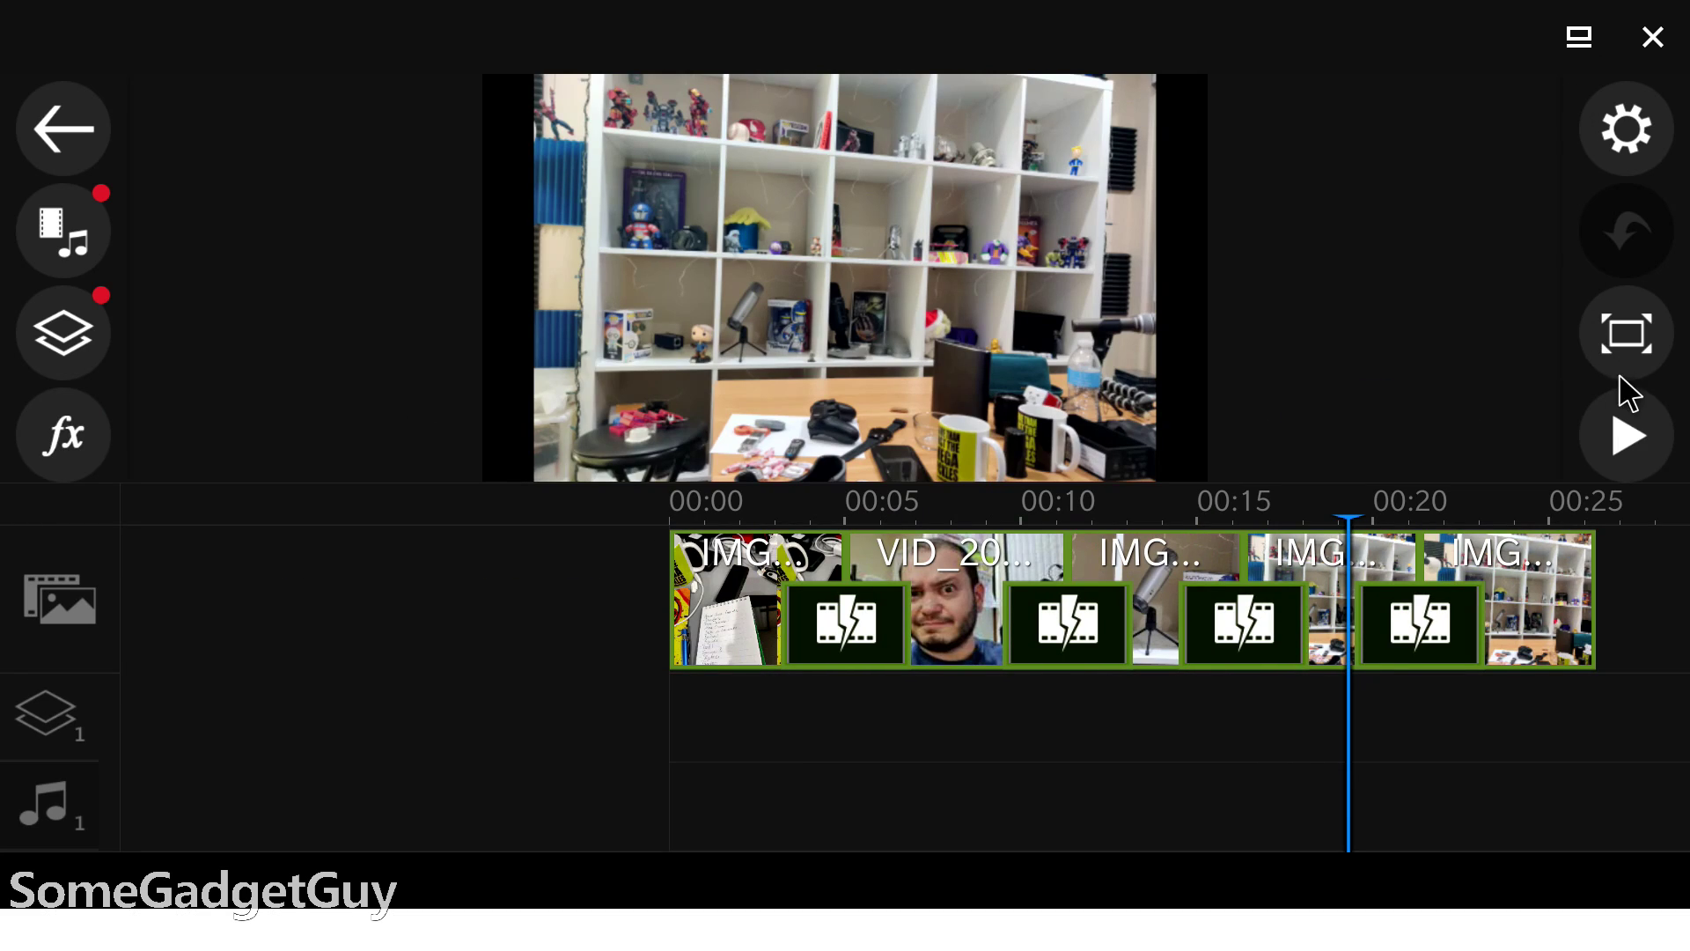
{"action": "left_click", "coordinate": [1622, 424]}
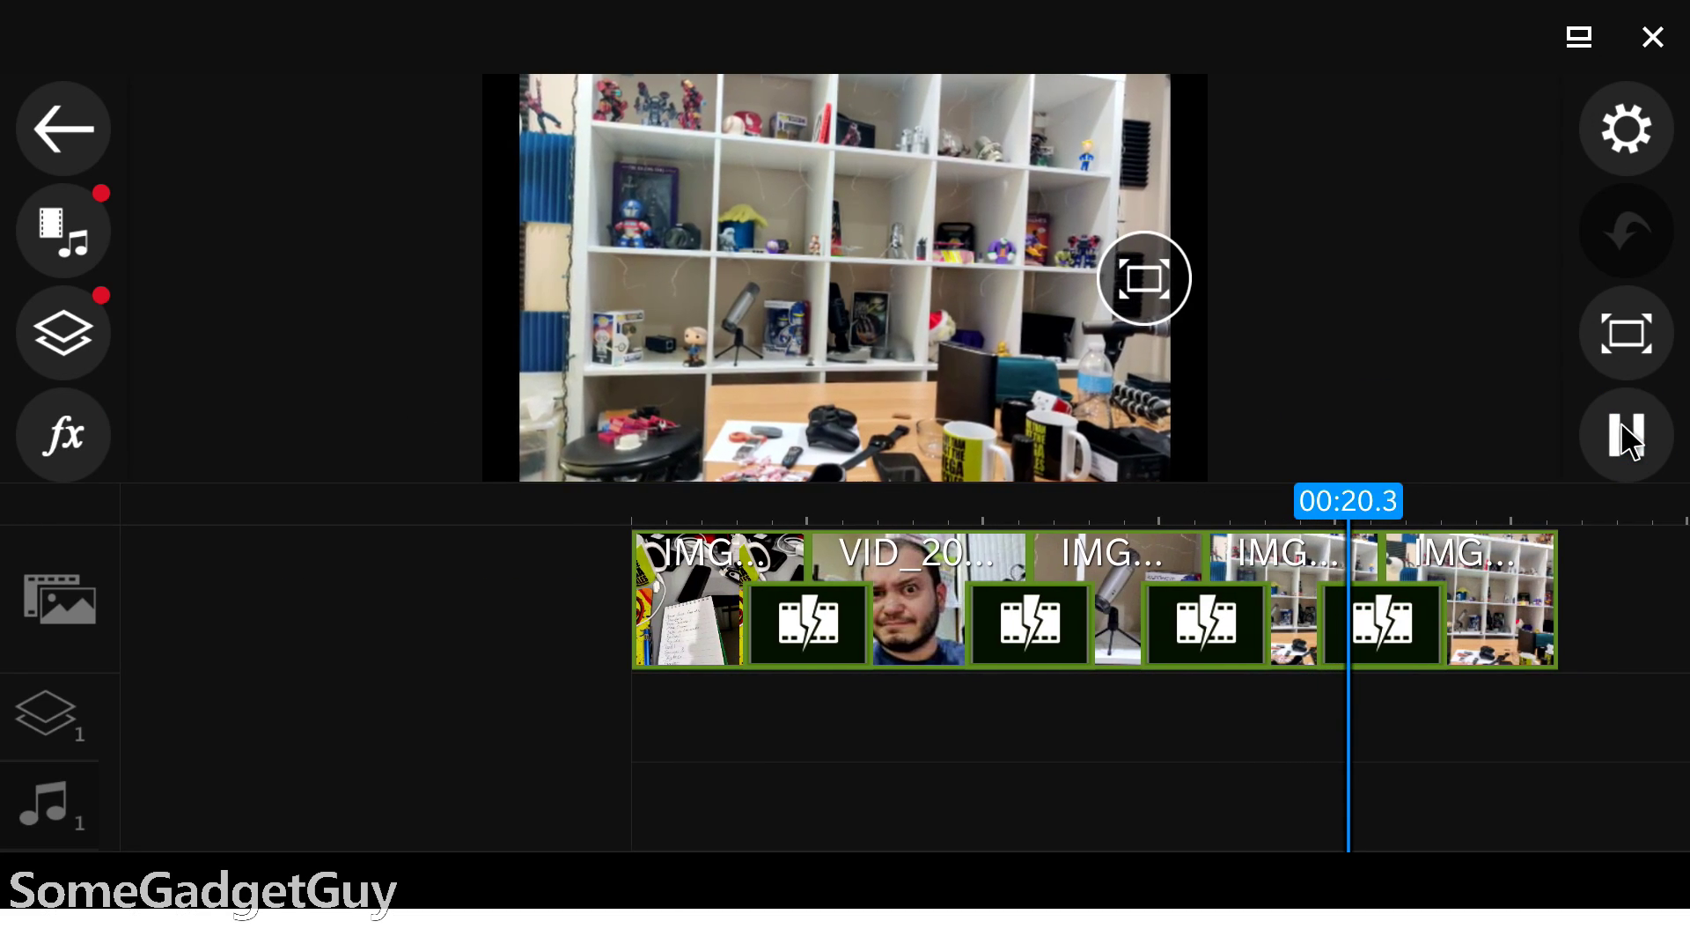
{"action": "left_click", "coordinate": [1625, 436]}
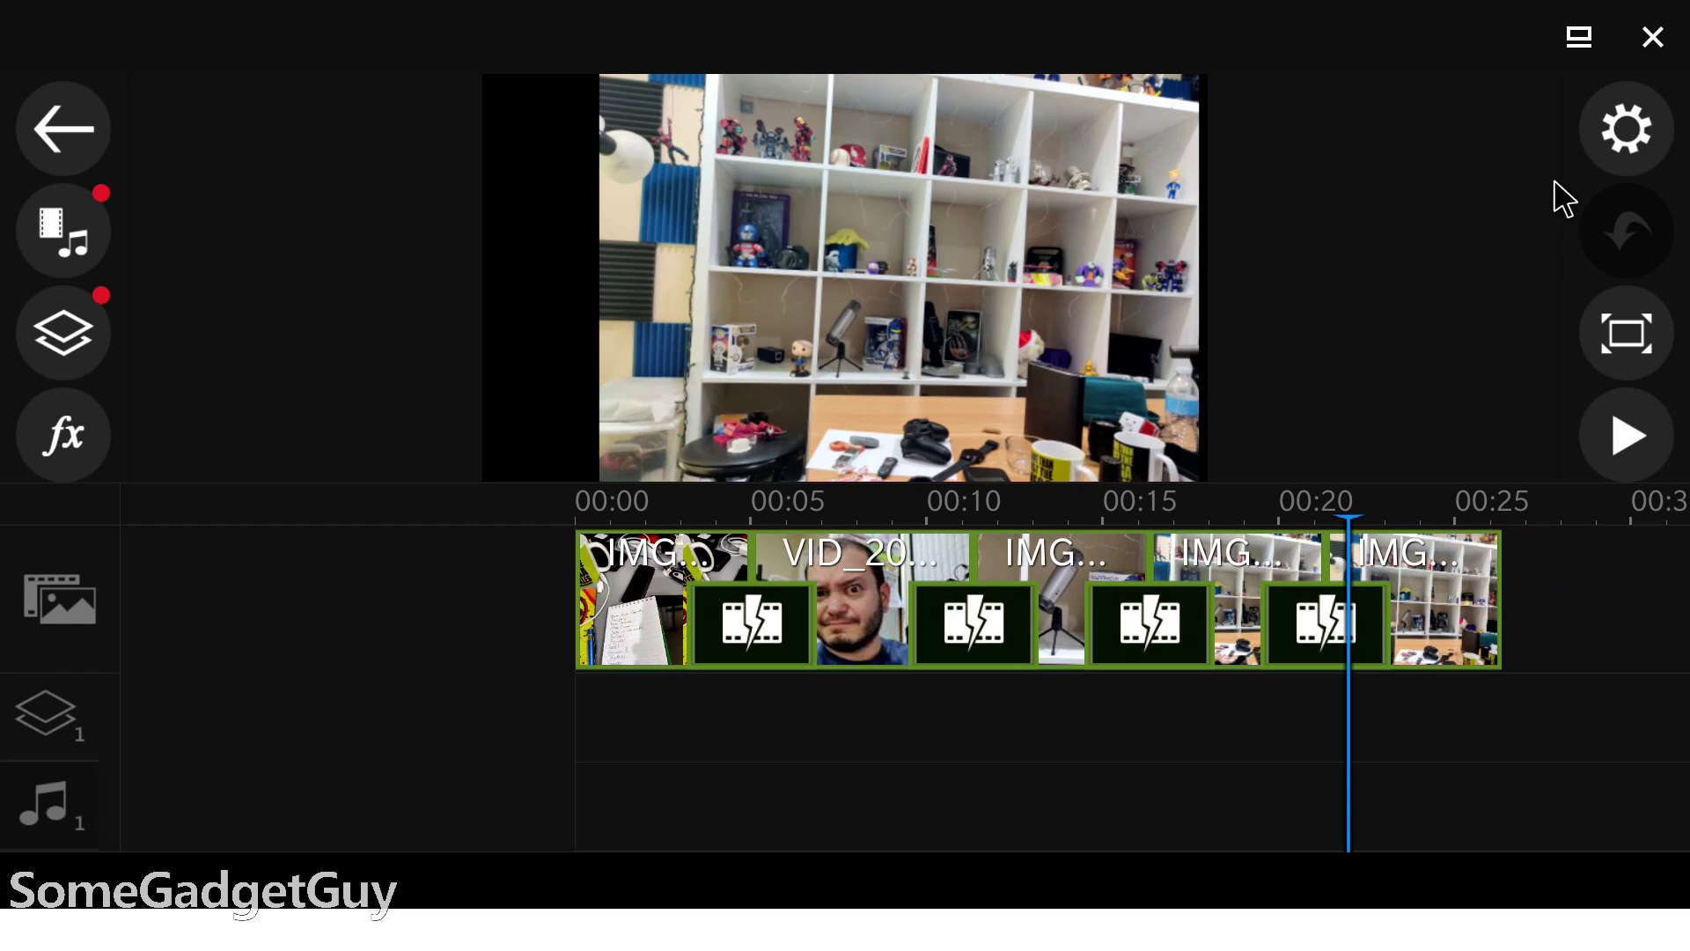
- Switch the editor to compact layout and back, then close PowerDirector
{"action": "left_click", "coordinate": [1580, 39]}
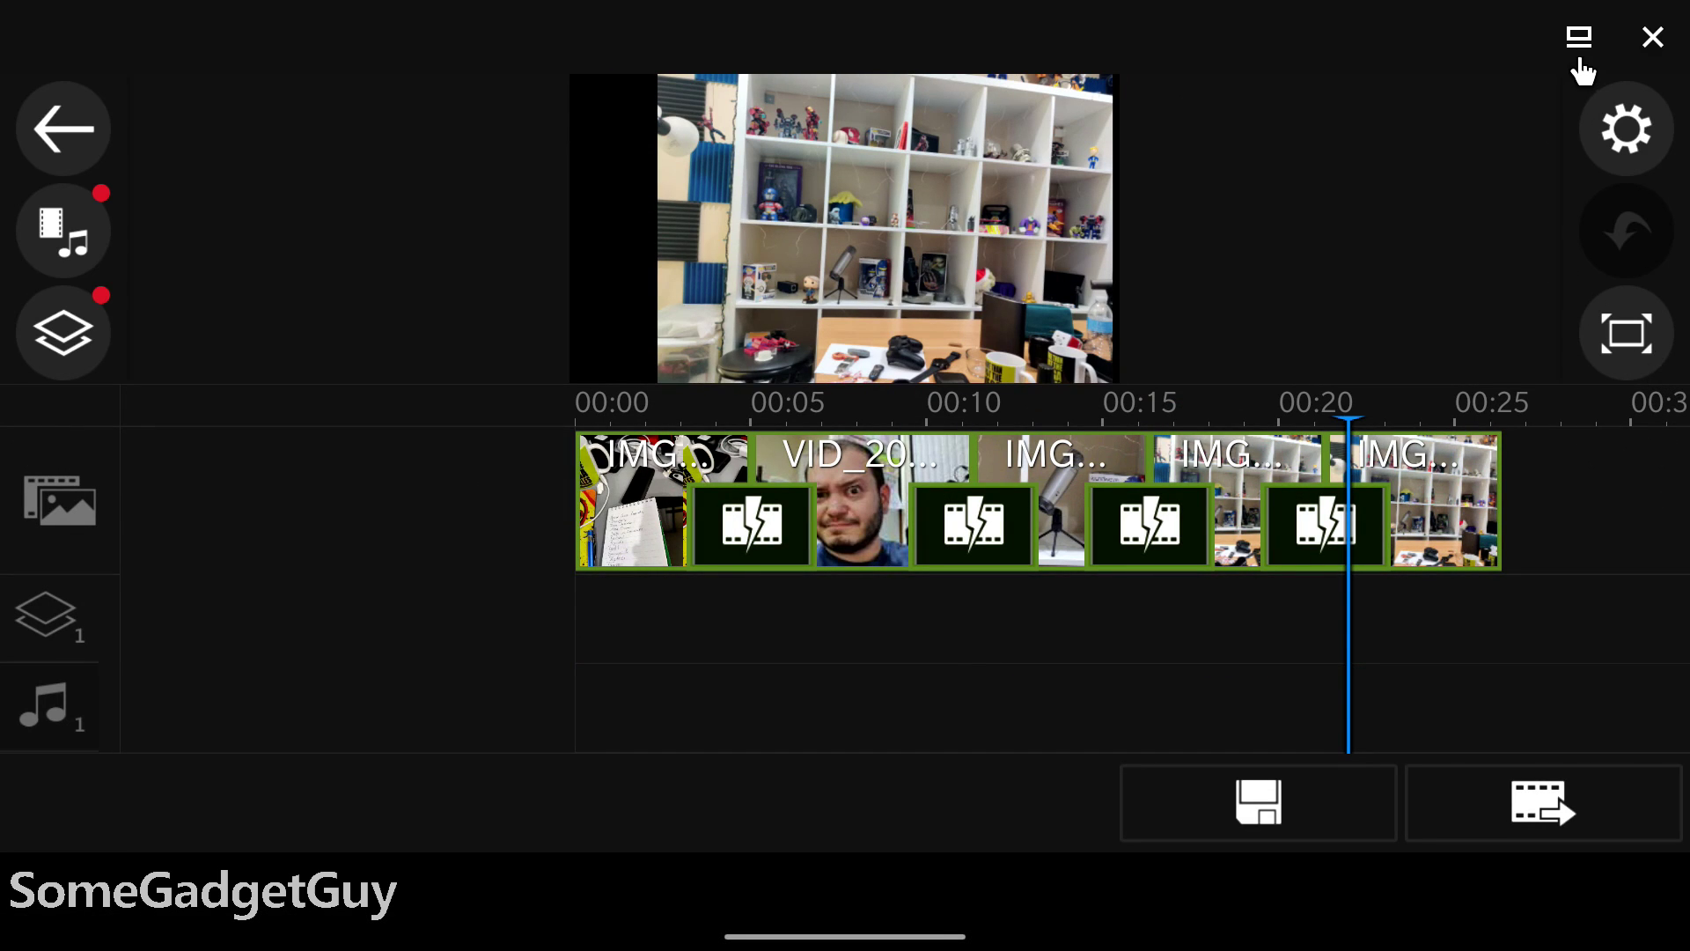
{"action": "left_click", "coordinate": [1580, 43]}
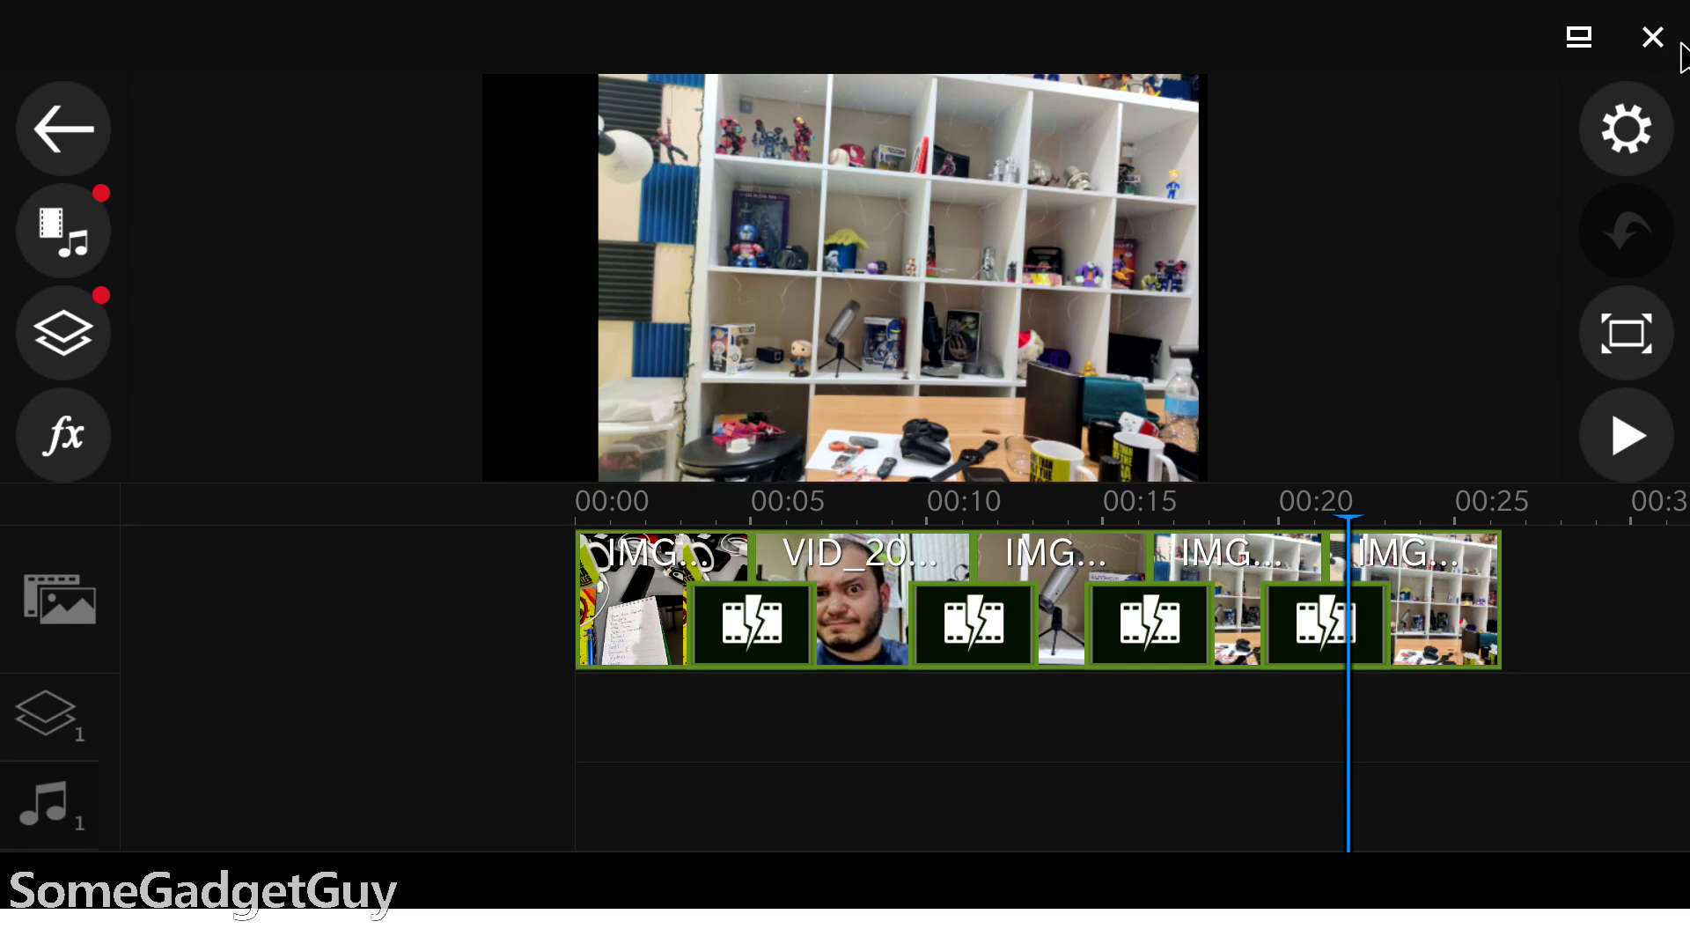
{"action": "left_click", "coordinate": [1653, 38]}
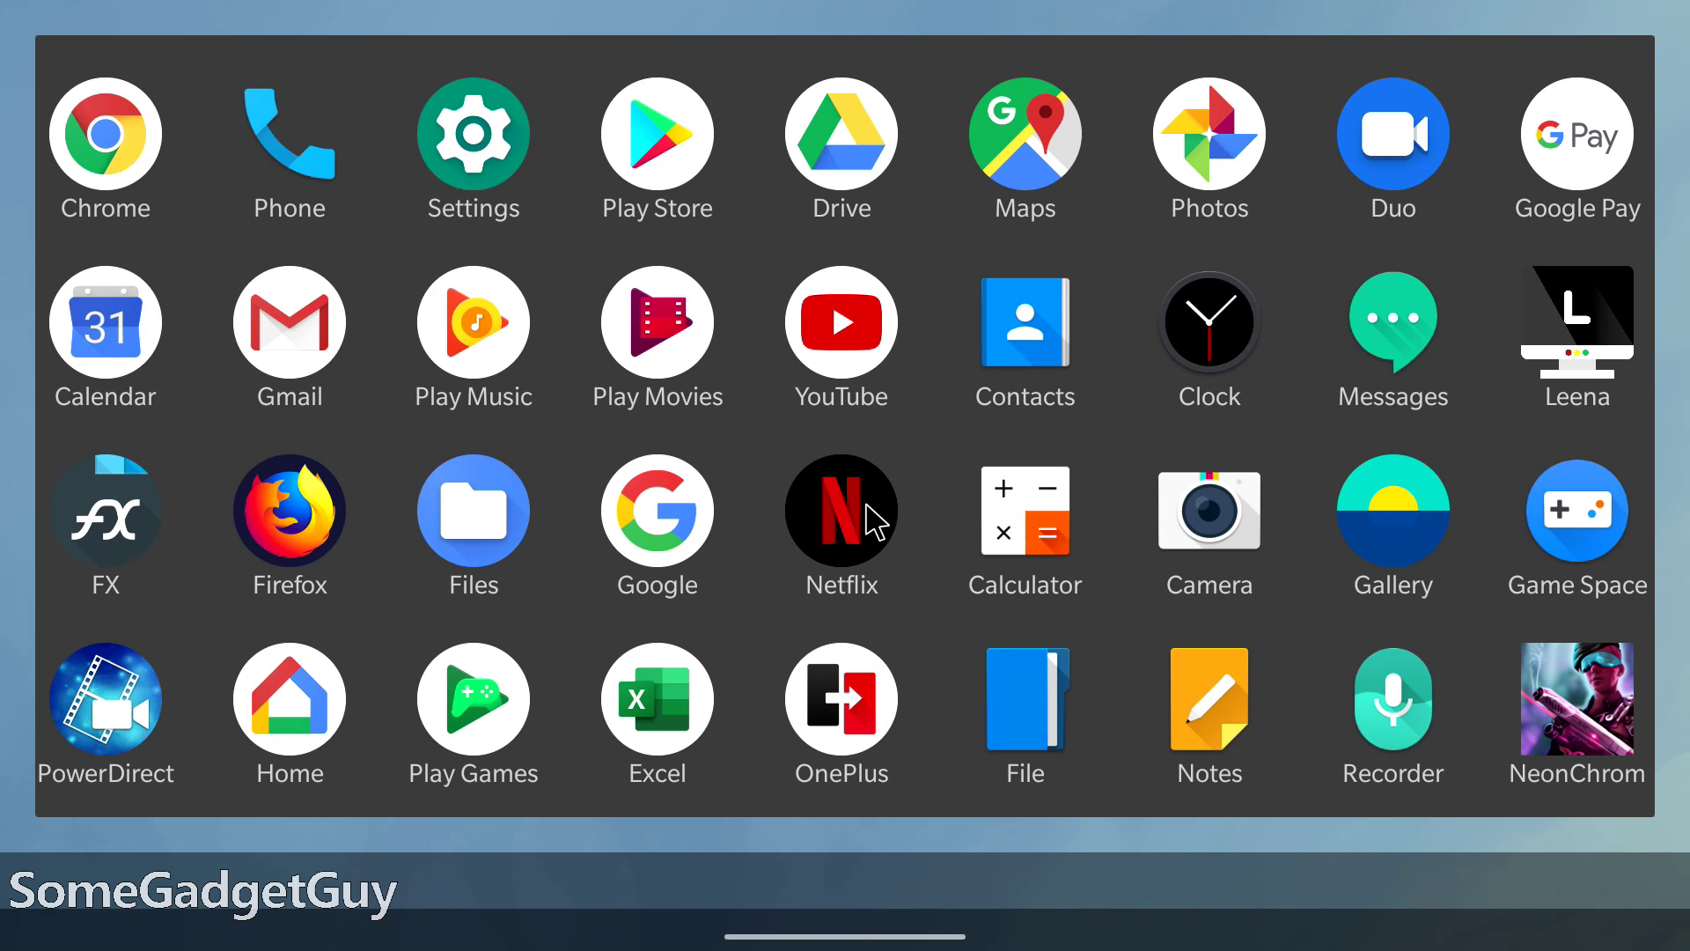
{"action": "left_click", "coordinate": [844, 363]}
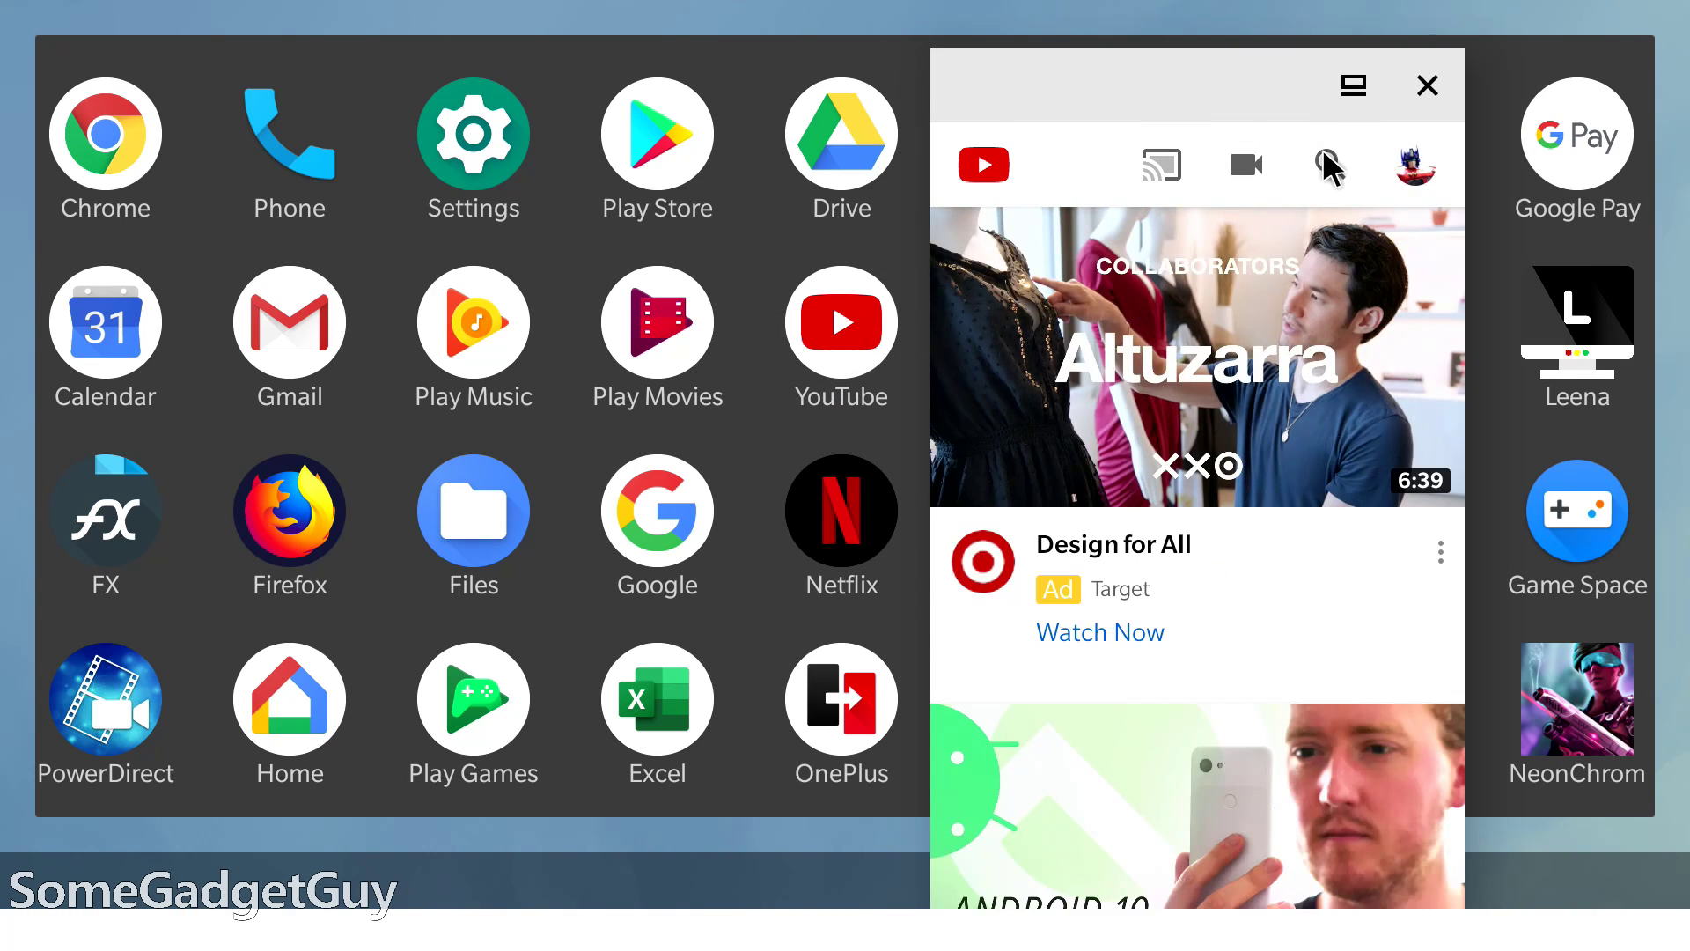
{"action": "left_click", "coordinate": [1328, 163]}
{"action": "left_click", "coordinate": [1204, 187]}
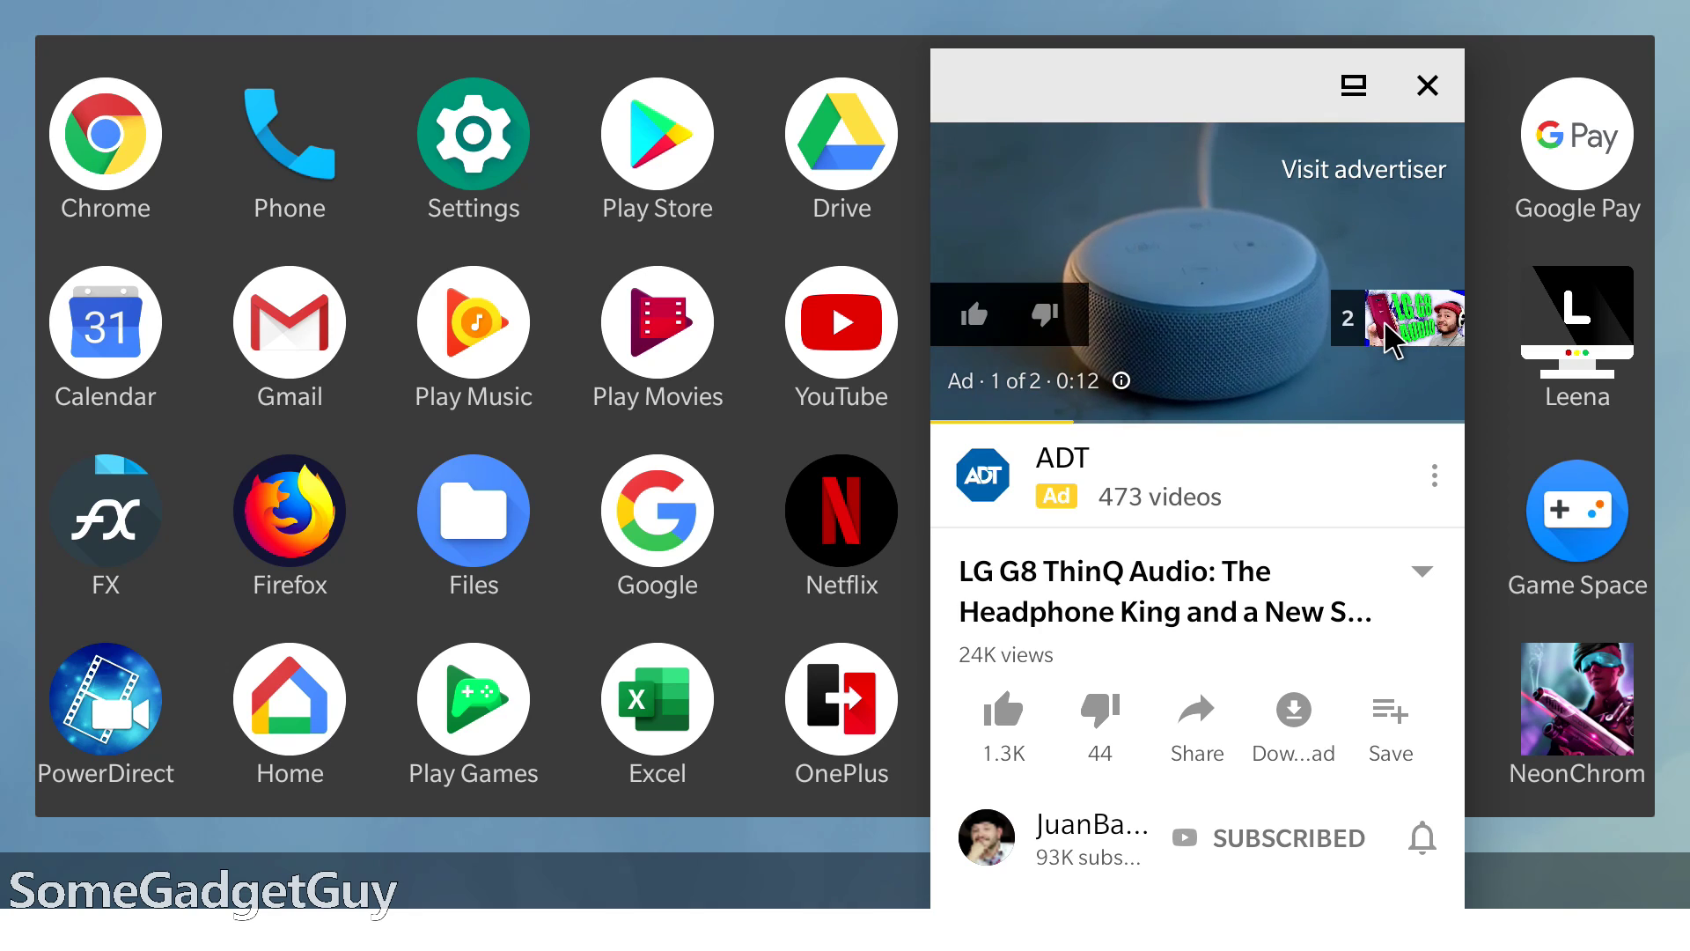
{"action": "left_click", "coordinate": [1385, 322]}
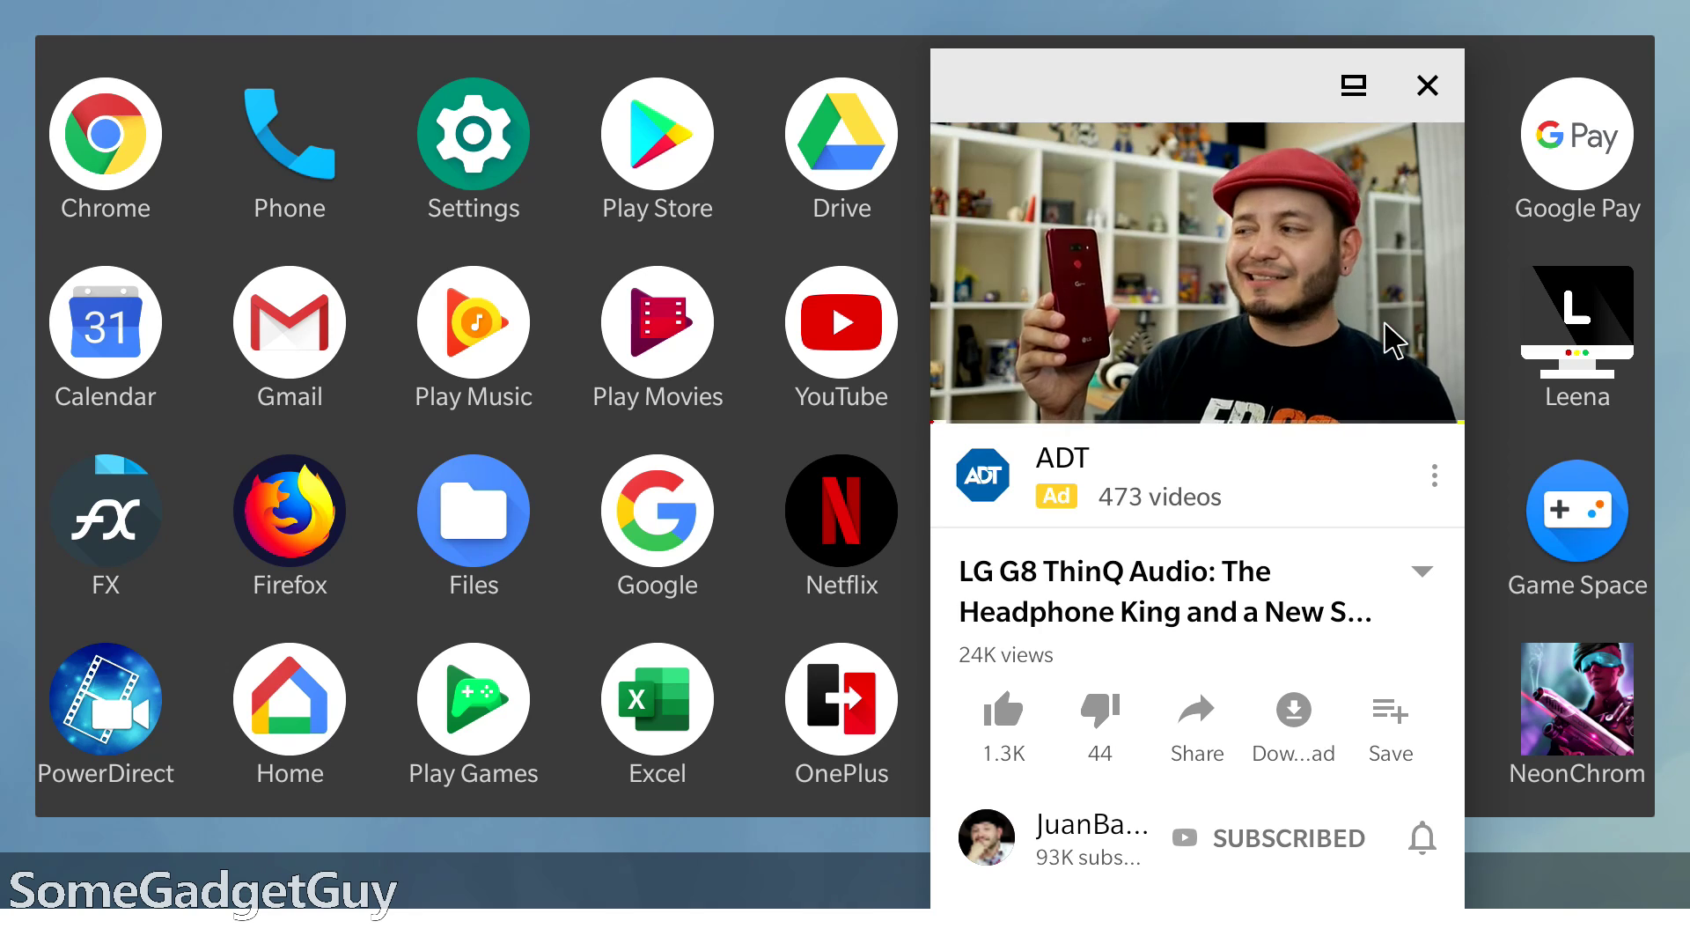
{"action": "left_click", "coordinate": [1354, 86]}
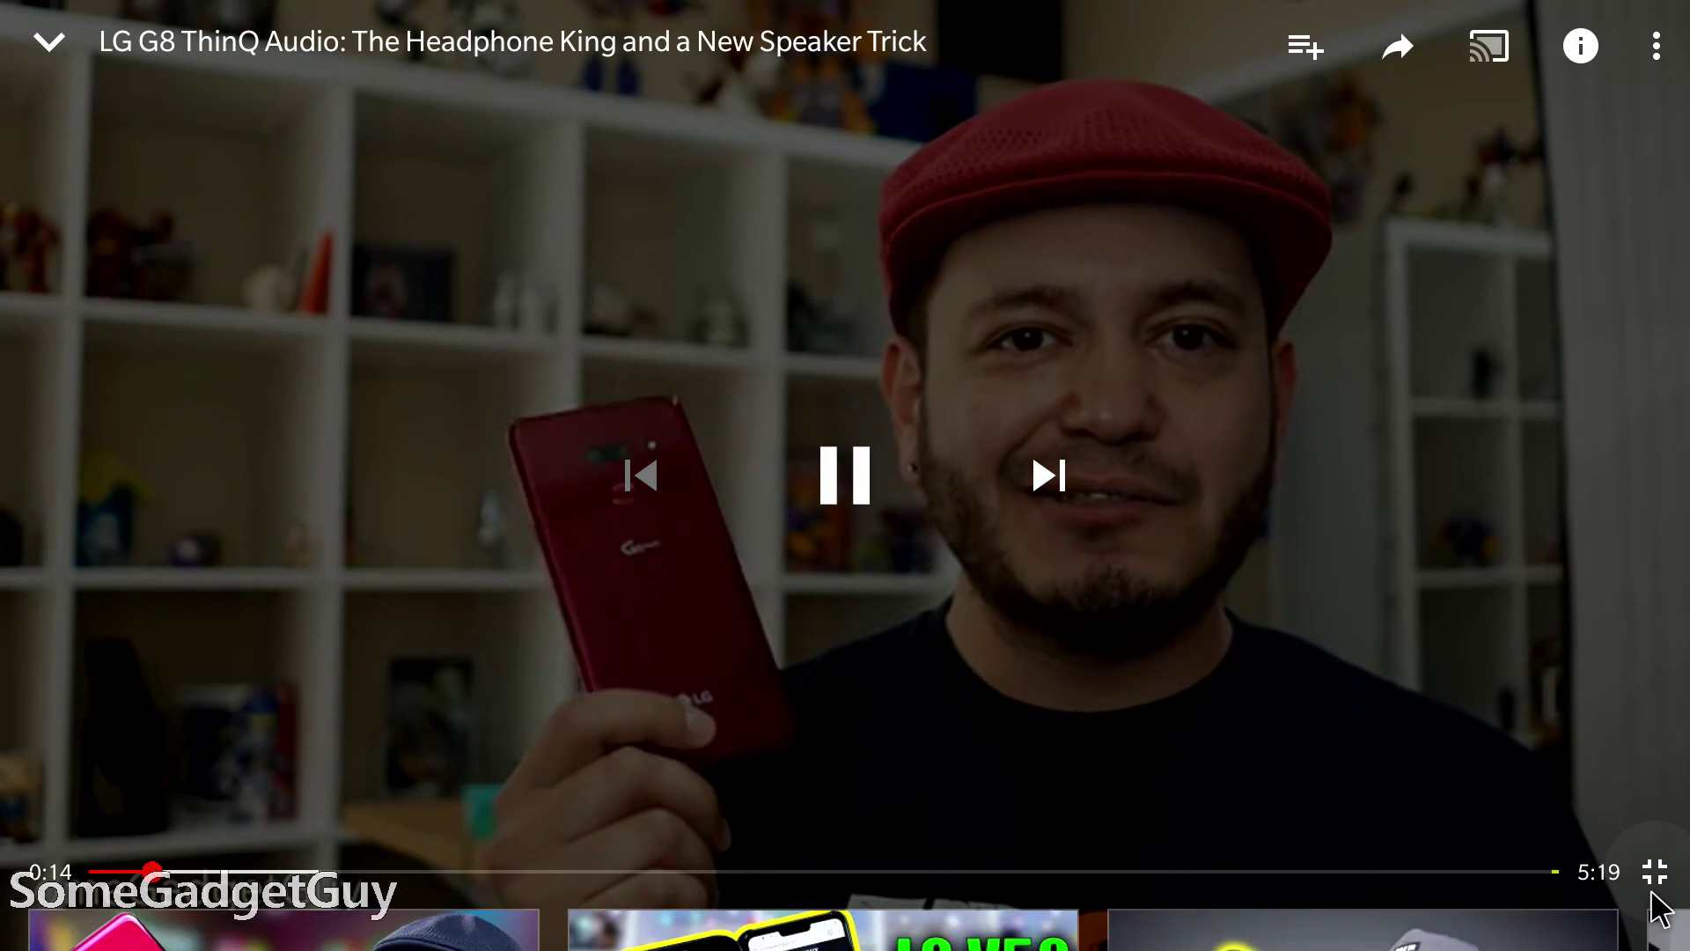
{"action": "left_click", "coordinate": [1652, 891]}
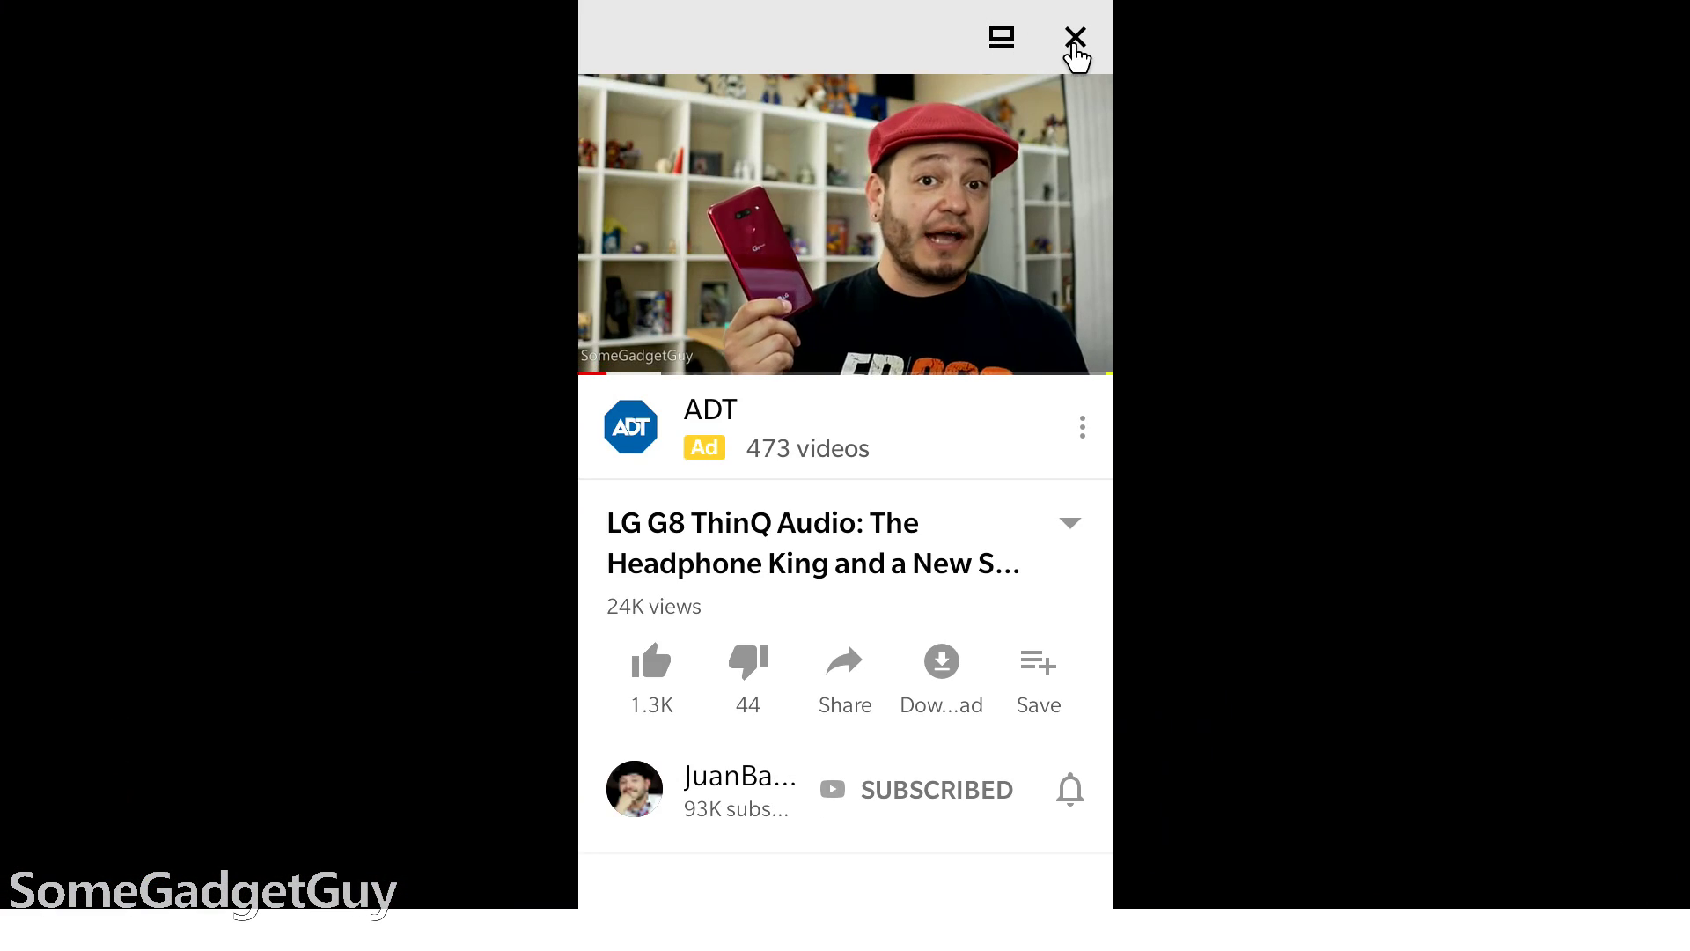
{"action": "left_click", "coordinate": [1074, 39]}
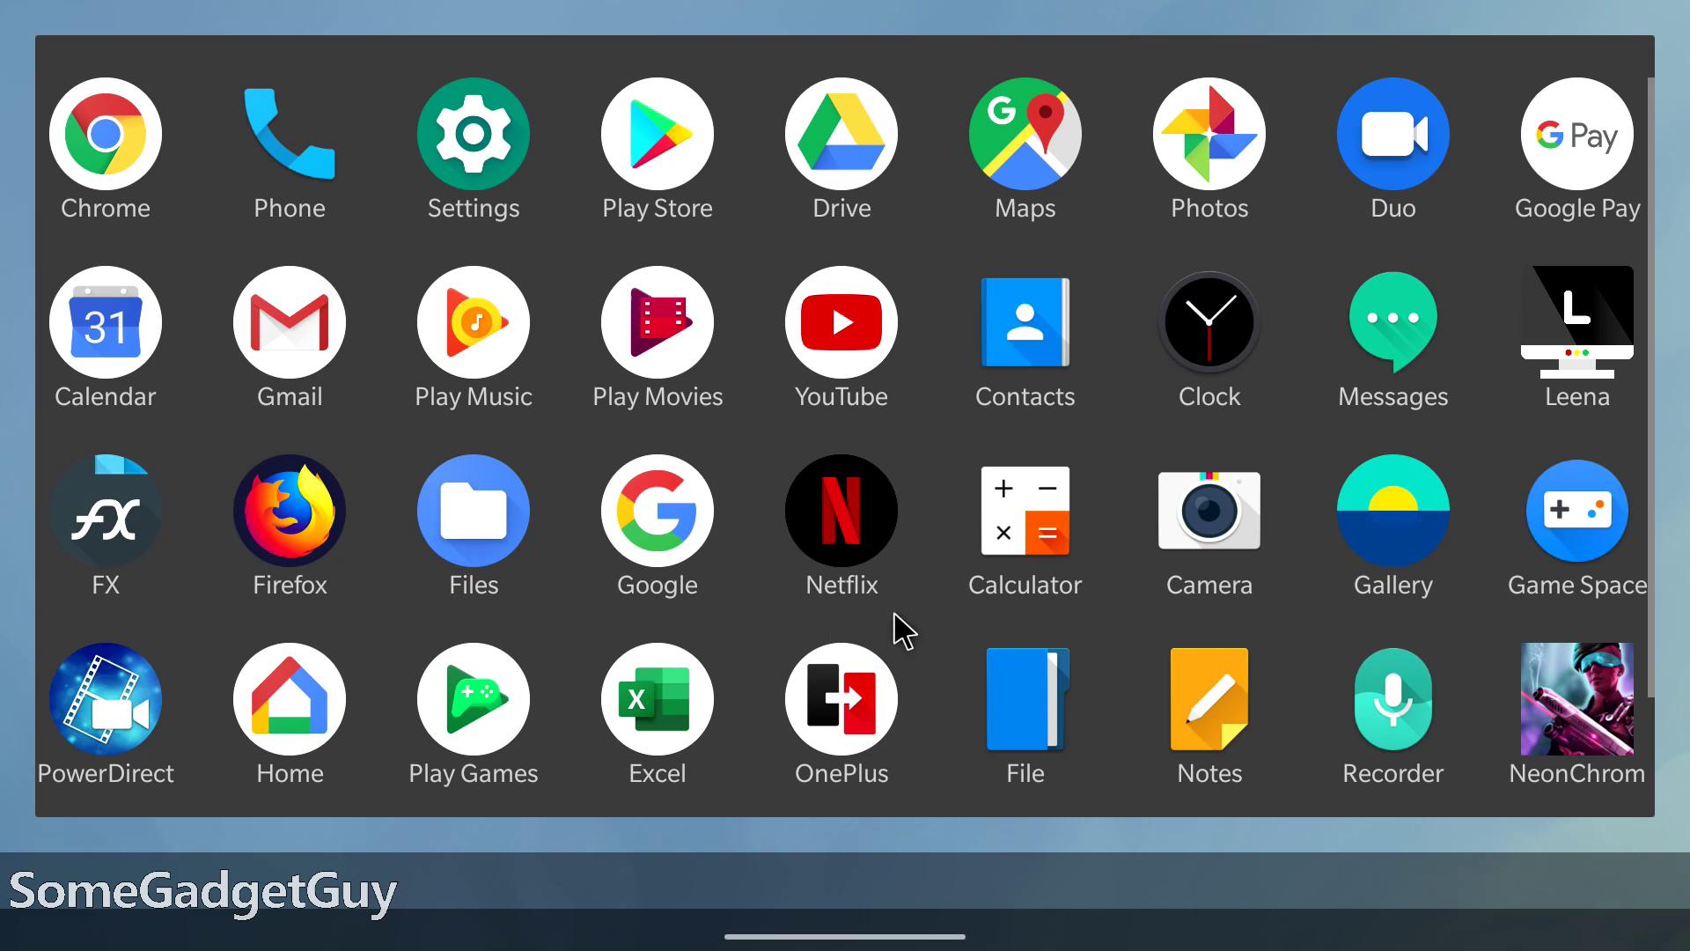